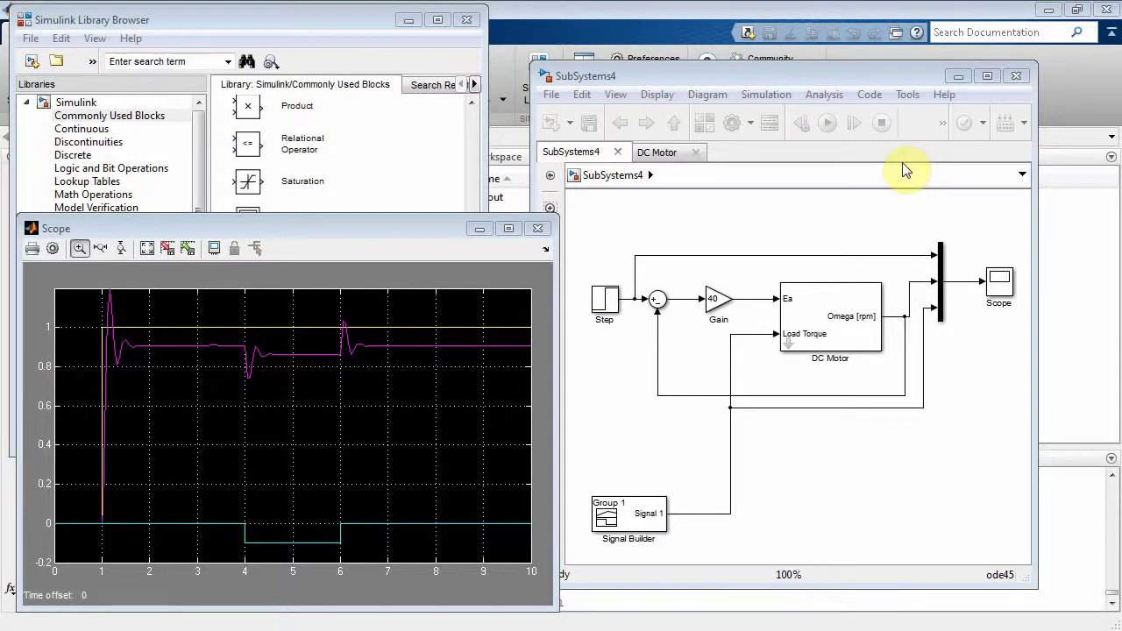
- Select the DC Motor block in the SubSystems4 model
left_click_drag(729, 78, 717, 75)
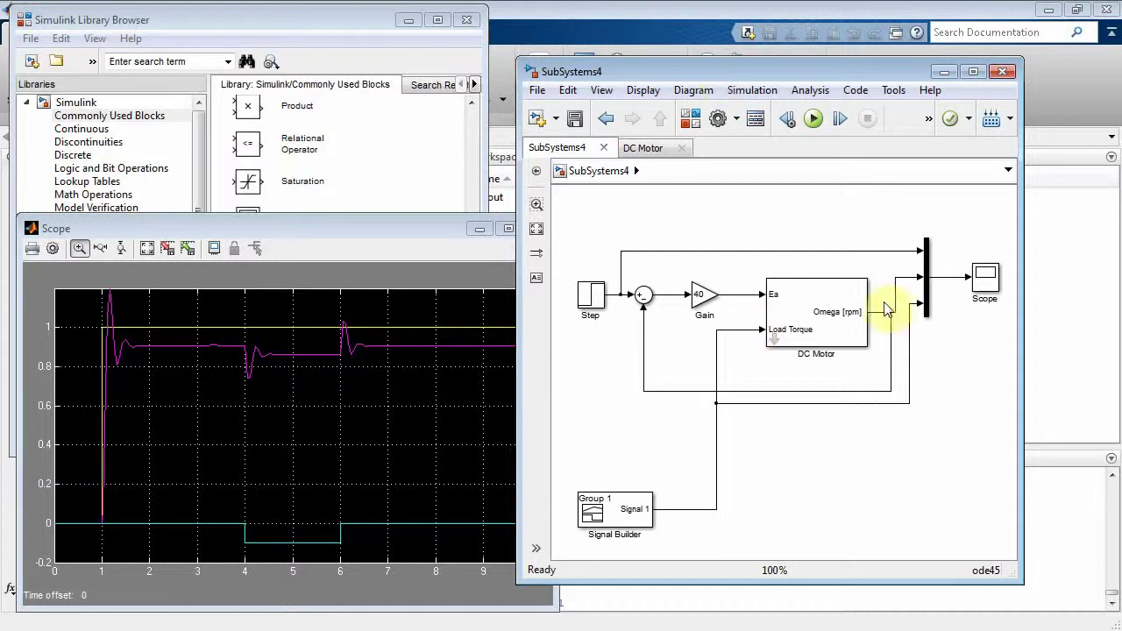
left_click(818, 279)
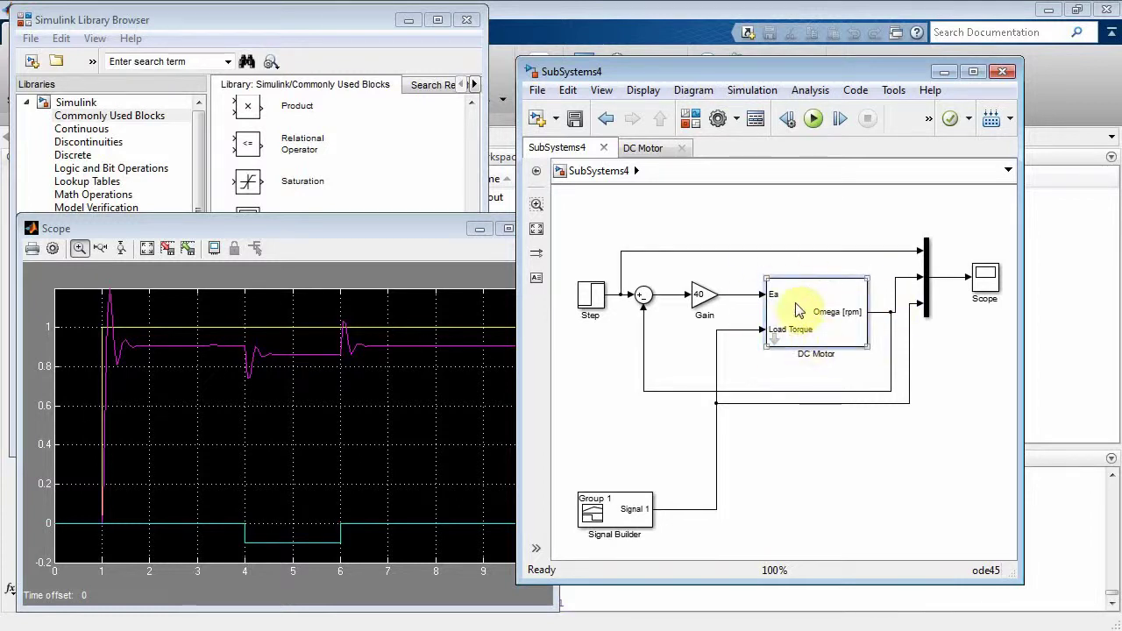
- Open the DC Motor subsystem and inspect its Ea, Load Torque and Omega [rpm] ports
double_click(775, 343)
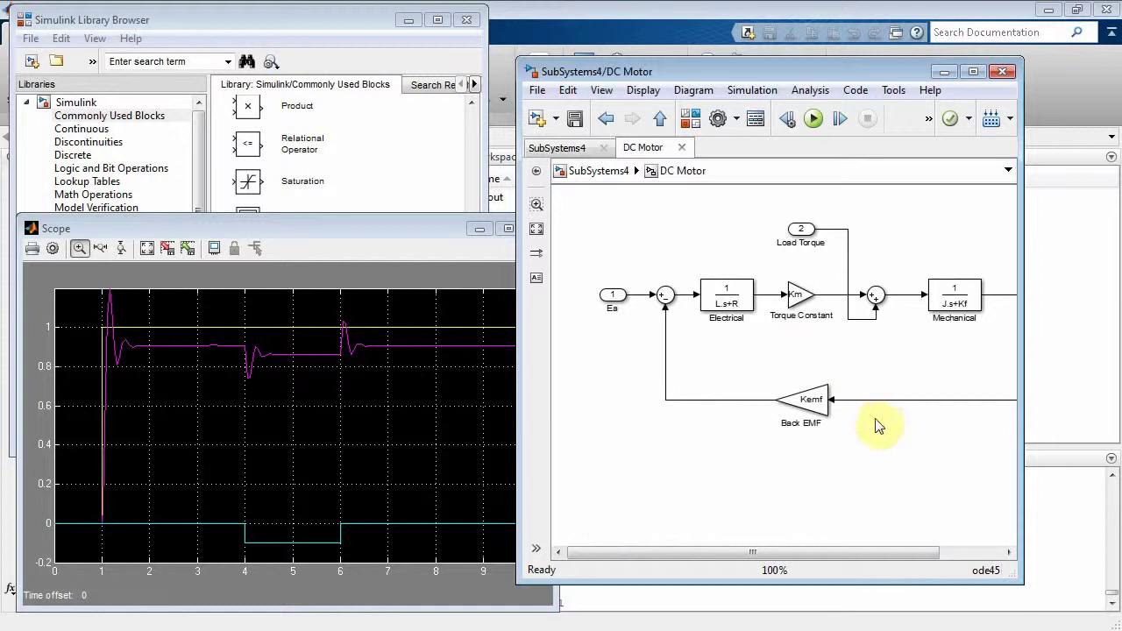
left_click_drag(1023, 517, 1109, 510)
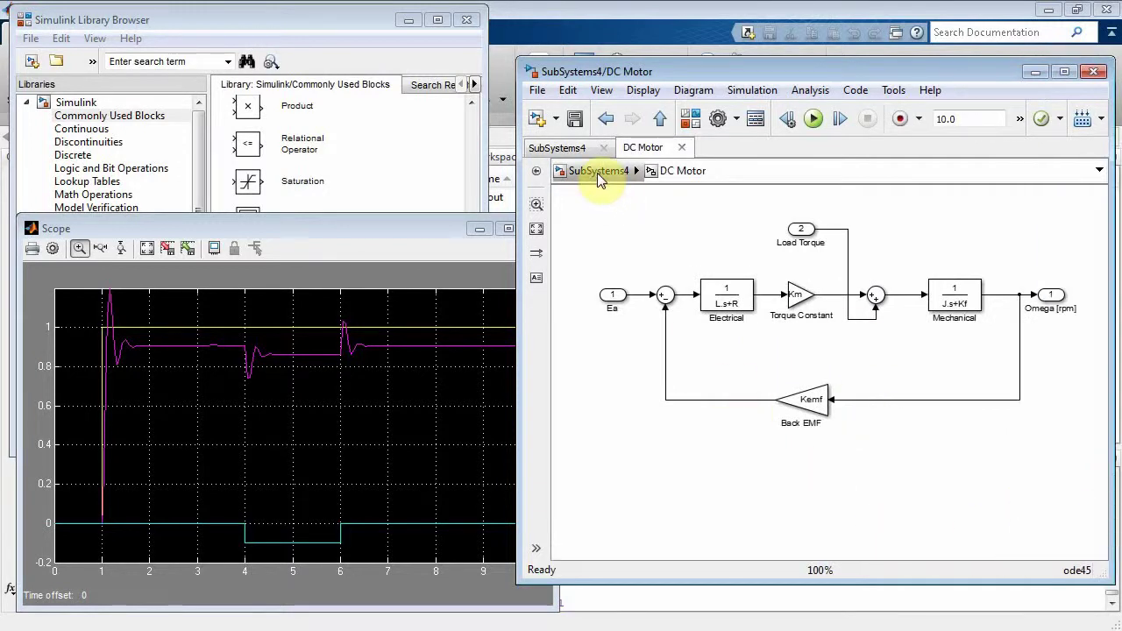
left_click(613, 298)
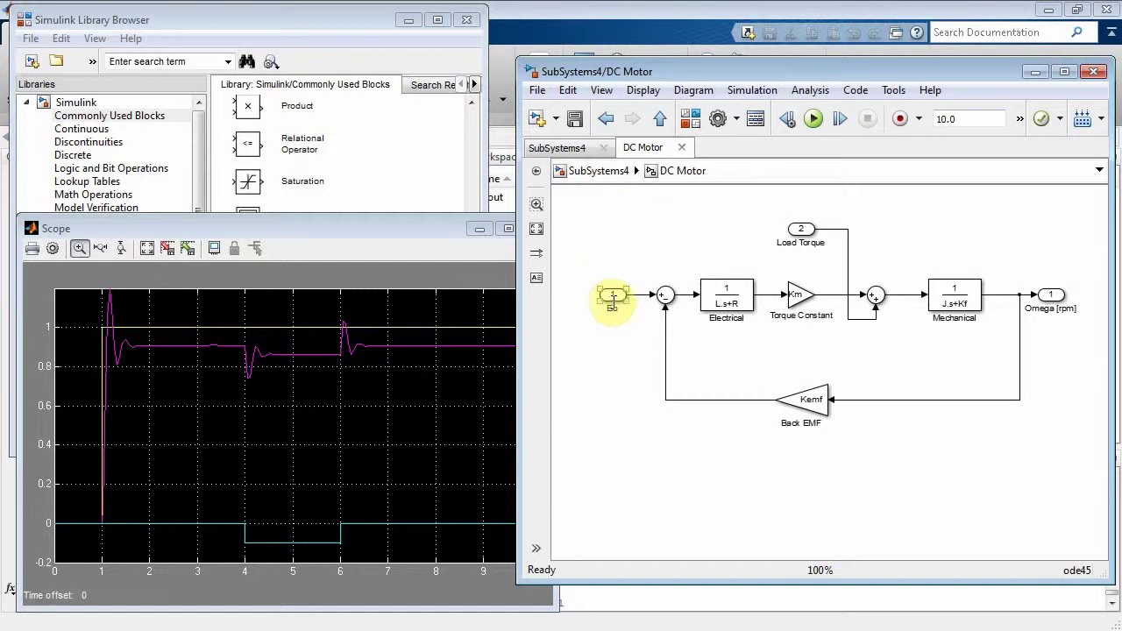
left_click(807, 231)
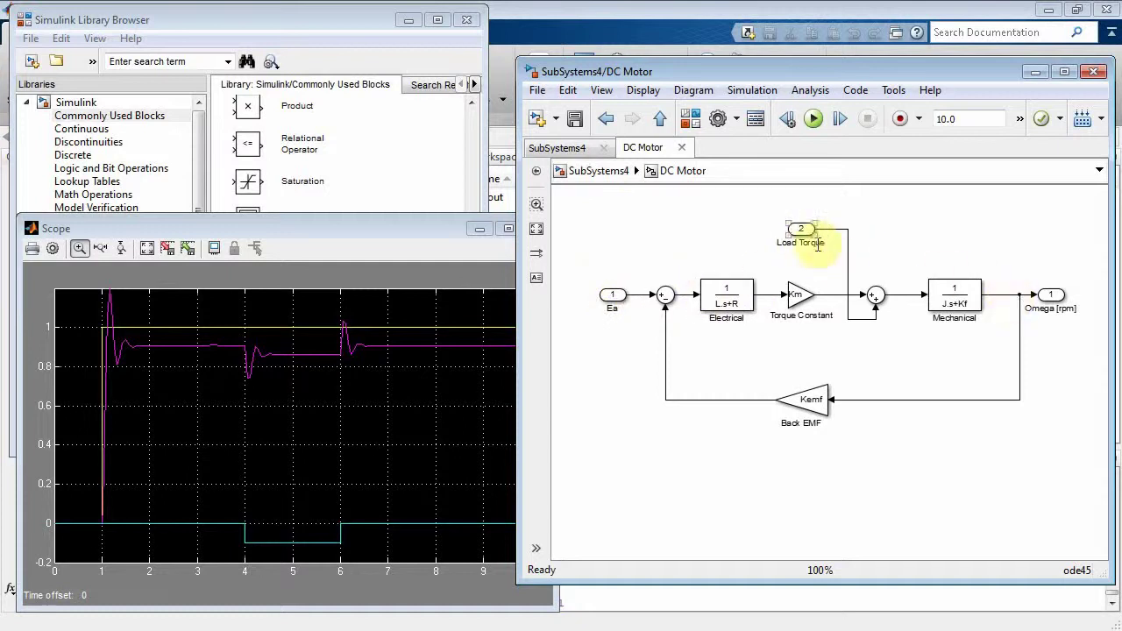
- Return to SubSystems4 and check the Signal Builder load torque and the Scope plot
left_click(589, 148)
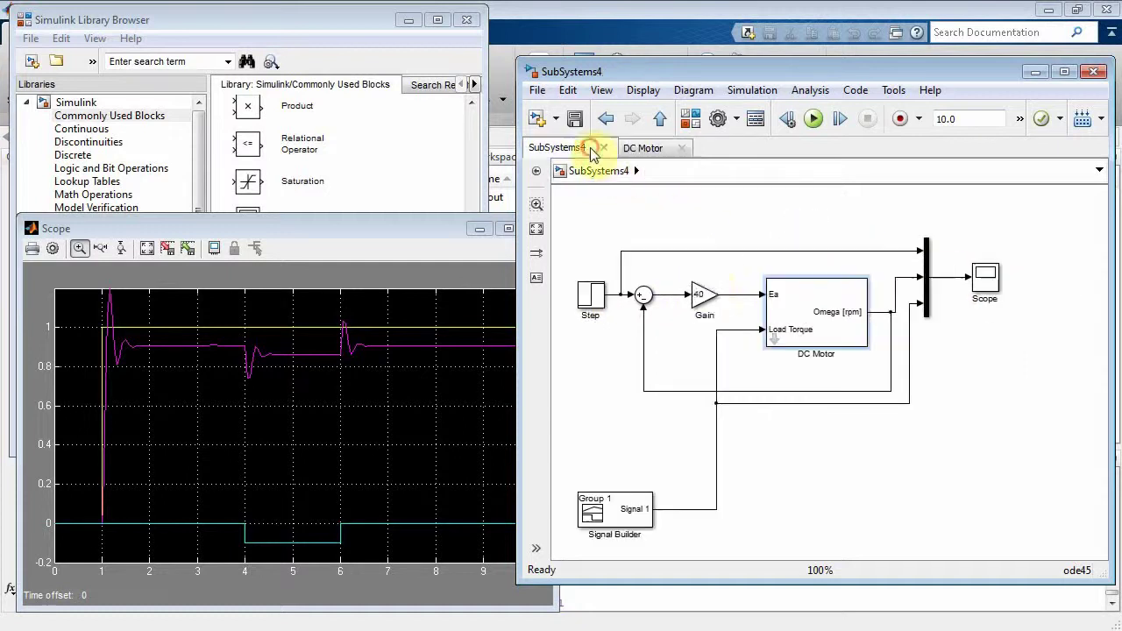
left_click(613, 516)
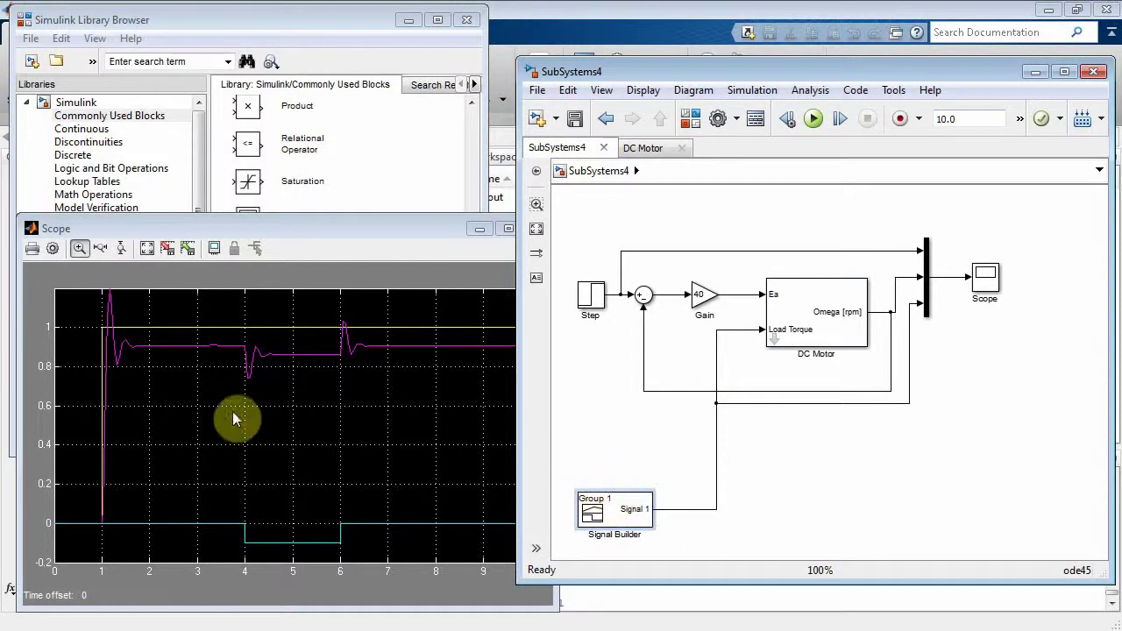
left_click(312, 237)
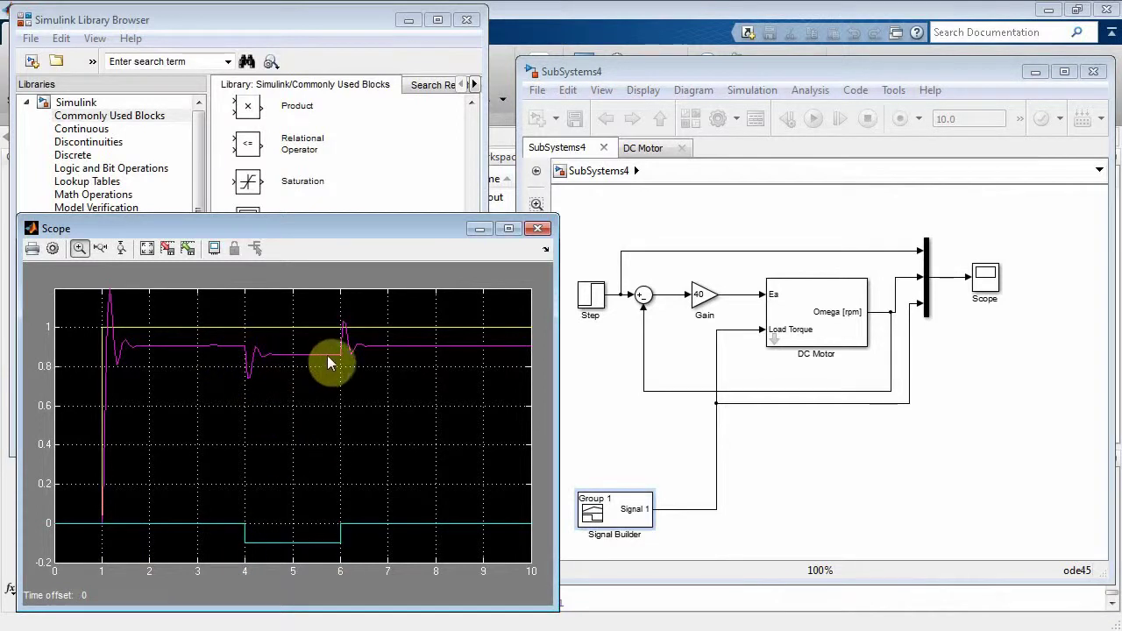
- Change the Gain block from 40 to 4 and rerun the simulation
double_click(704, 300)
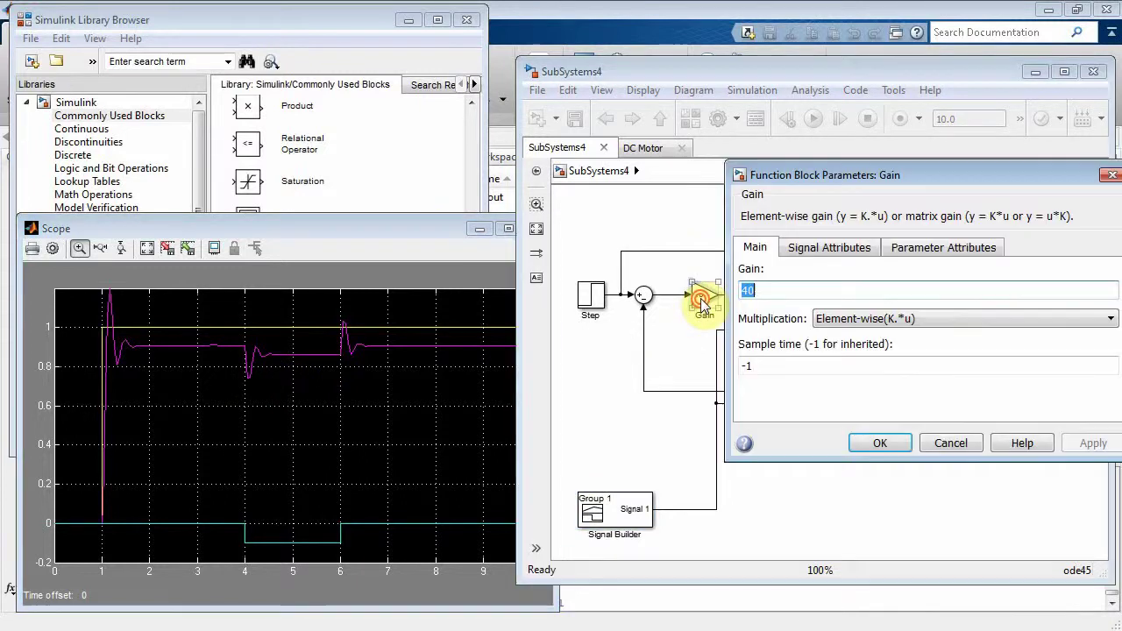
type("4")
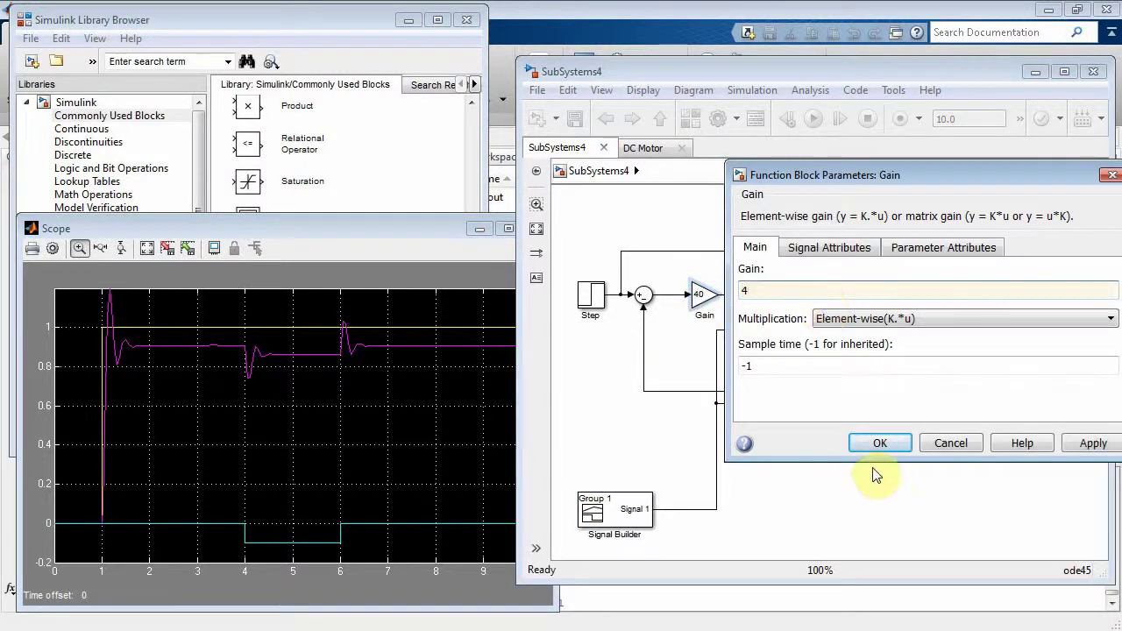
left_click(880, 443)
left_click(814, 118)
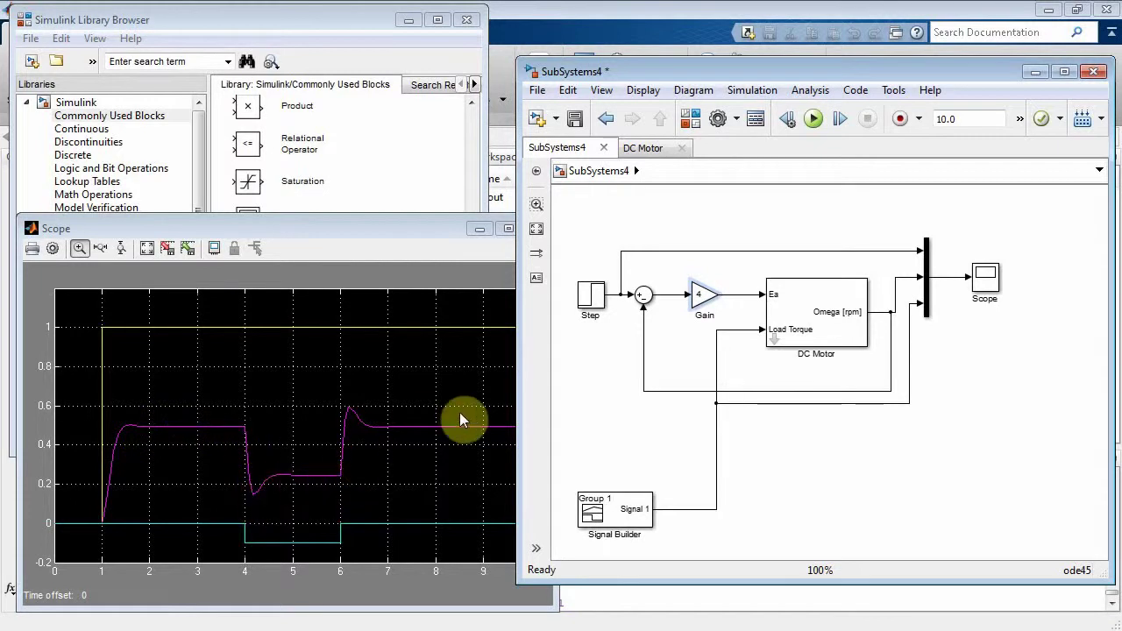
- Wrap the Gain 4 block in a new subsystem with Create Subsystem from Selection
left_click(820, 450)
left_click(699, 298)
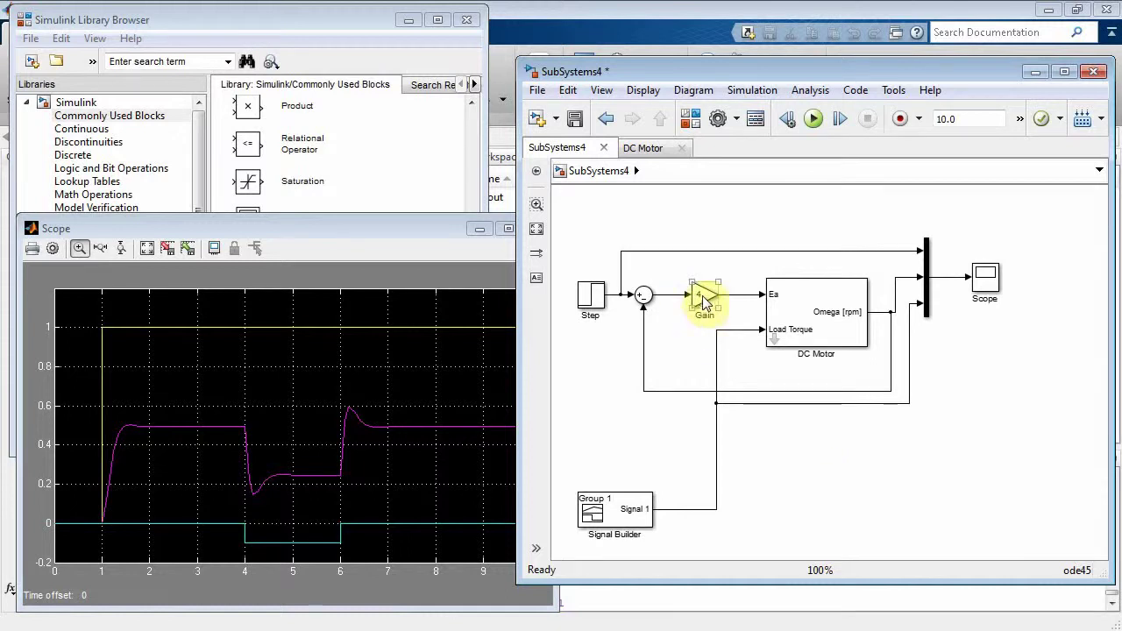
left_click(679, 358)
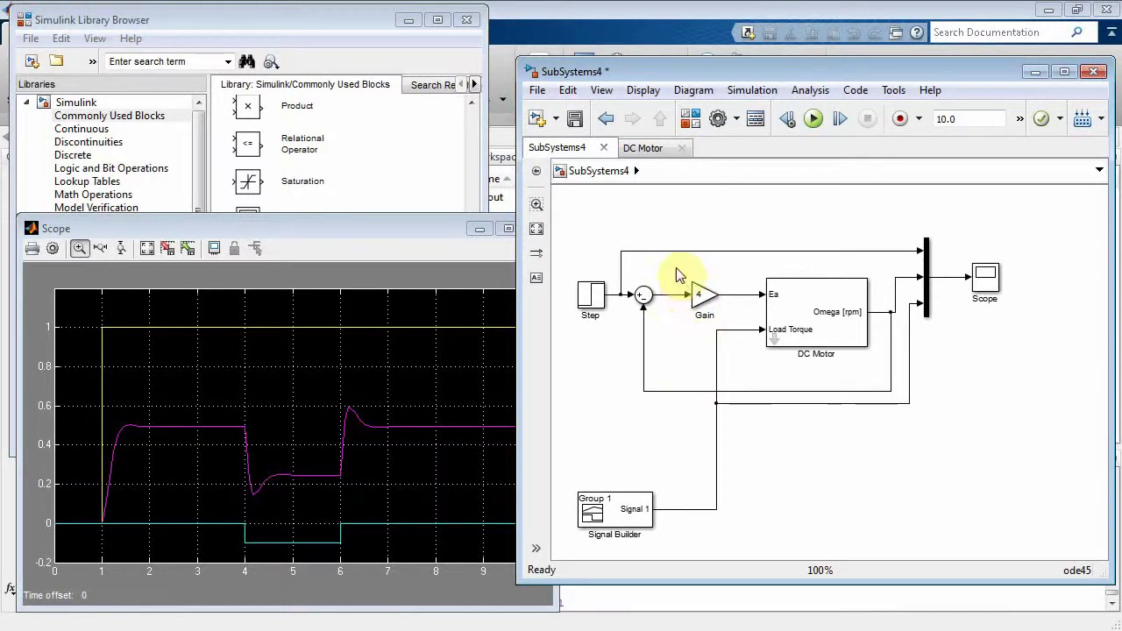
left_click_drag(676, 268, 681, 330)
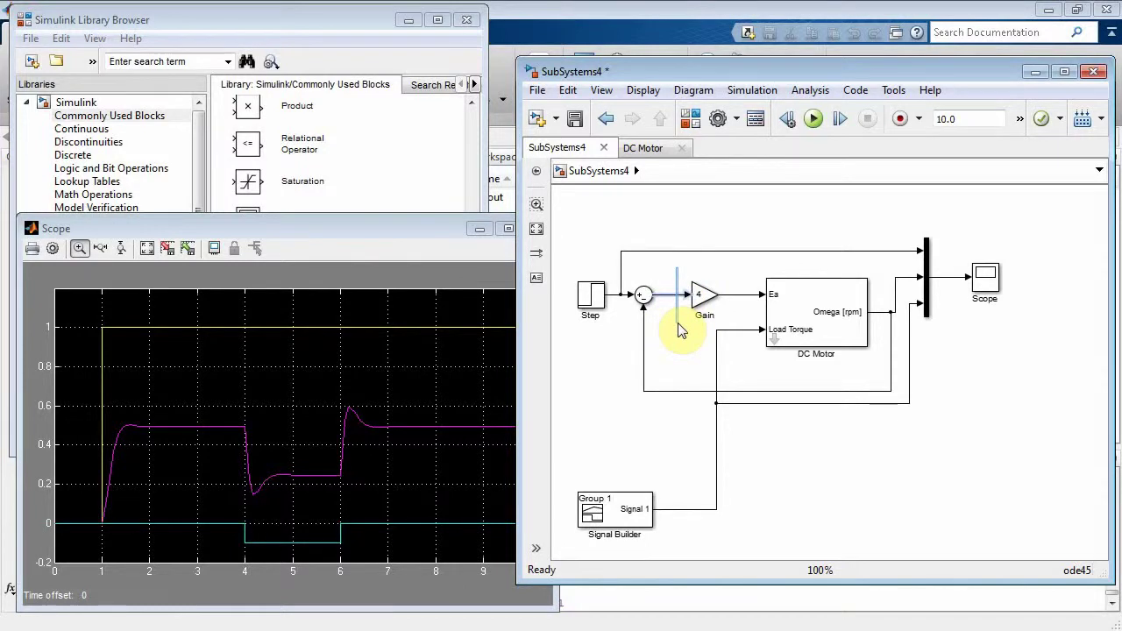
left_click_drag(679, 324, 735, 323)
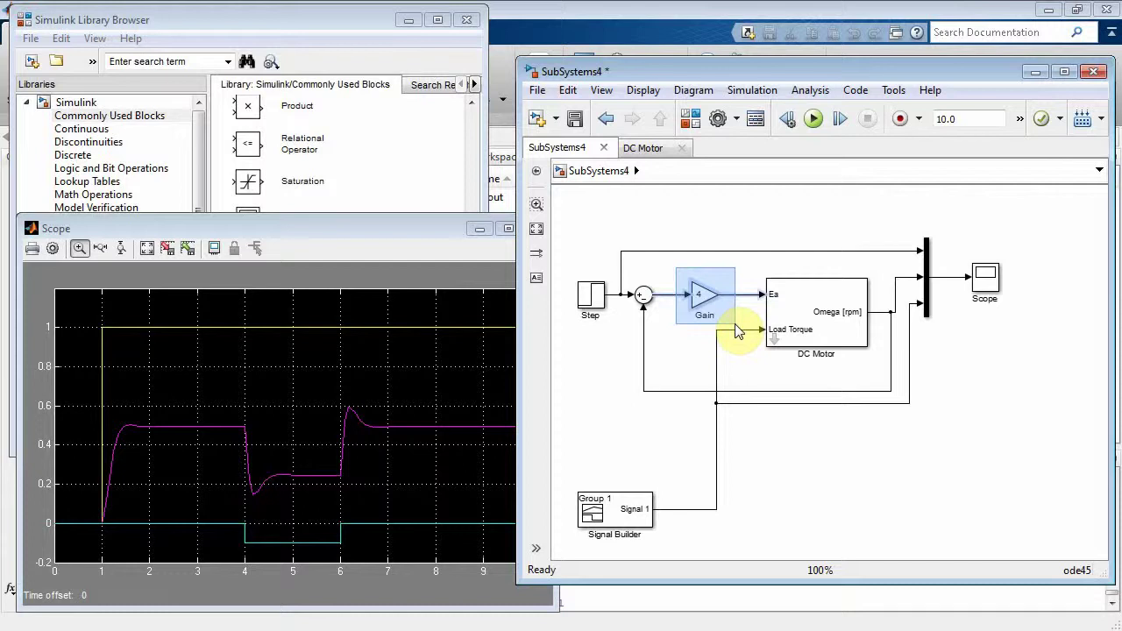
left_click_drag(737, 330, 736, 330)
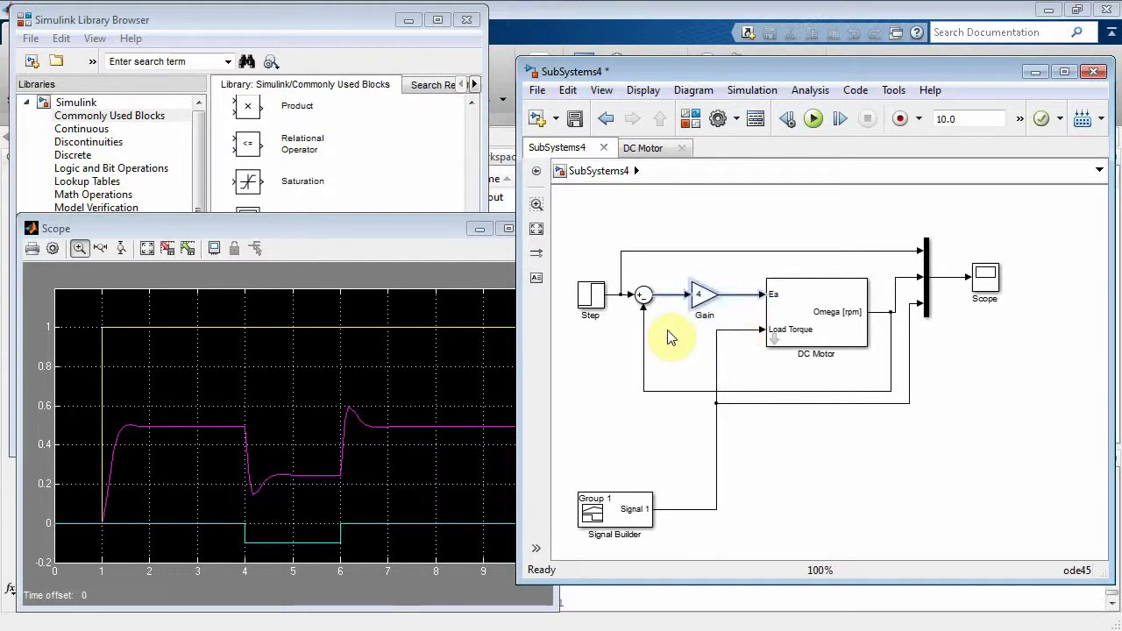
mouse_move(671, 269)
left_mouse_down()
mouse_move(679, 315)
mouse_move(741, 327)
left_mouse_up()
left_click(726, 316)
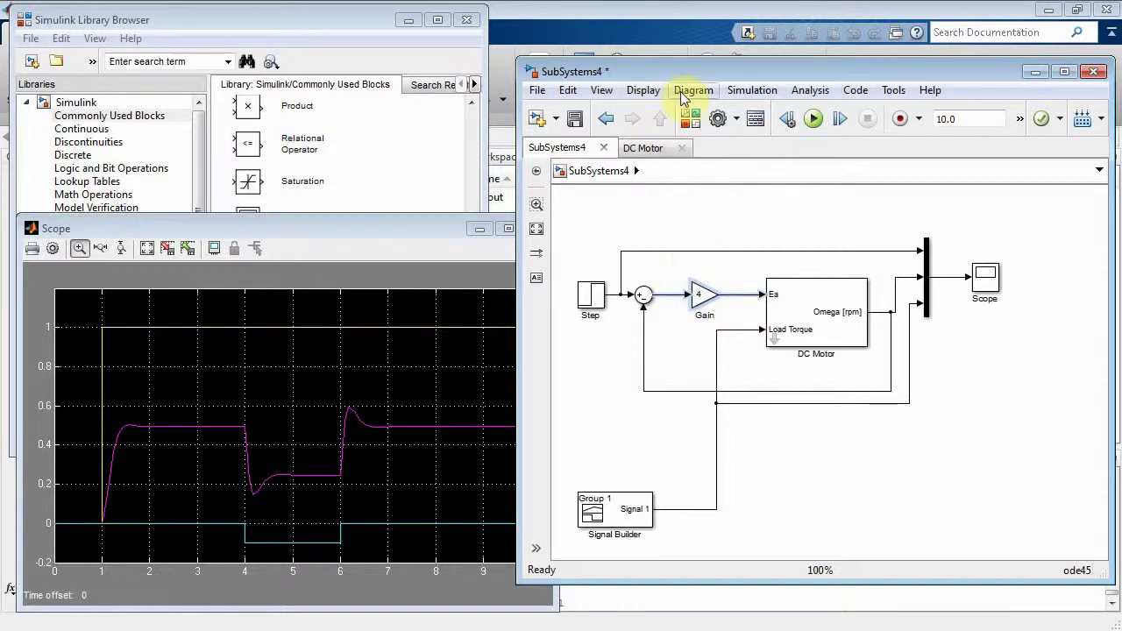
left_click(686, 96)
mouse_move(731, 132)
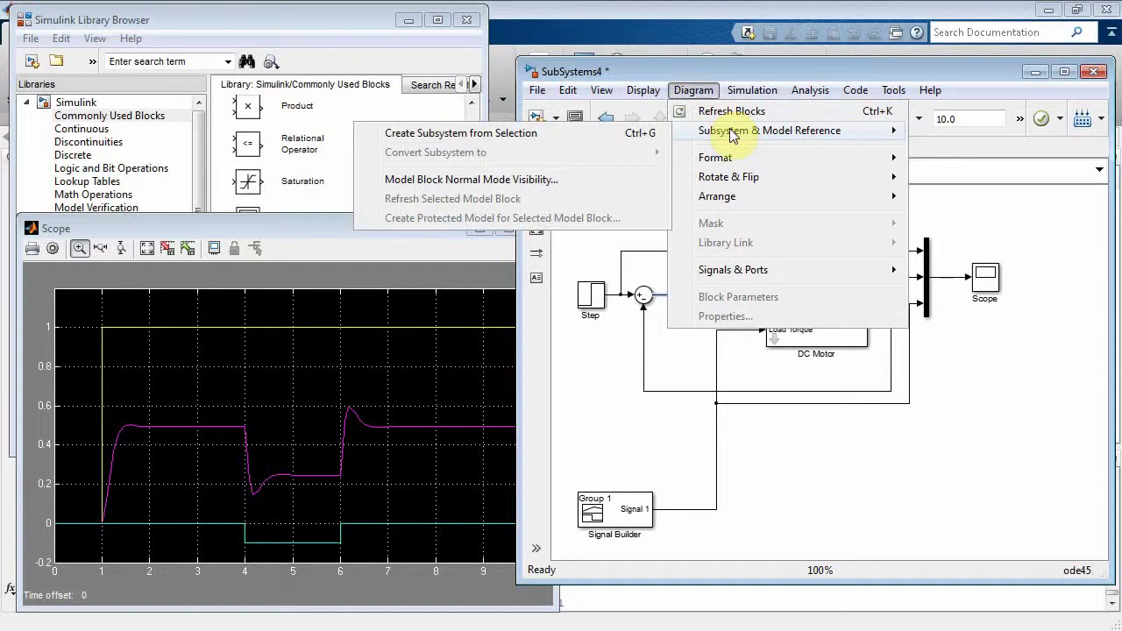
left_click(491, 138)
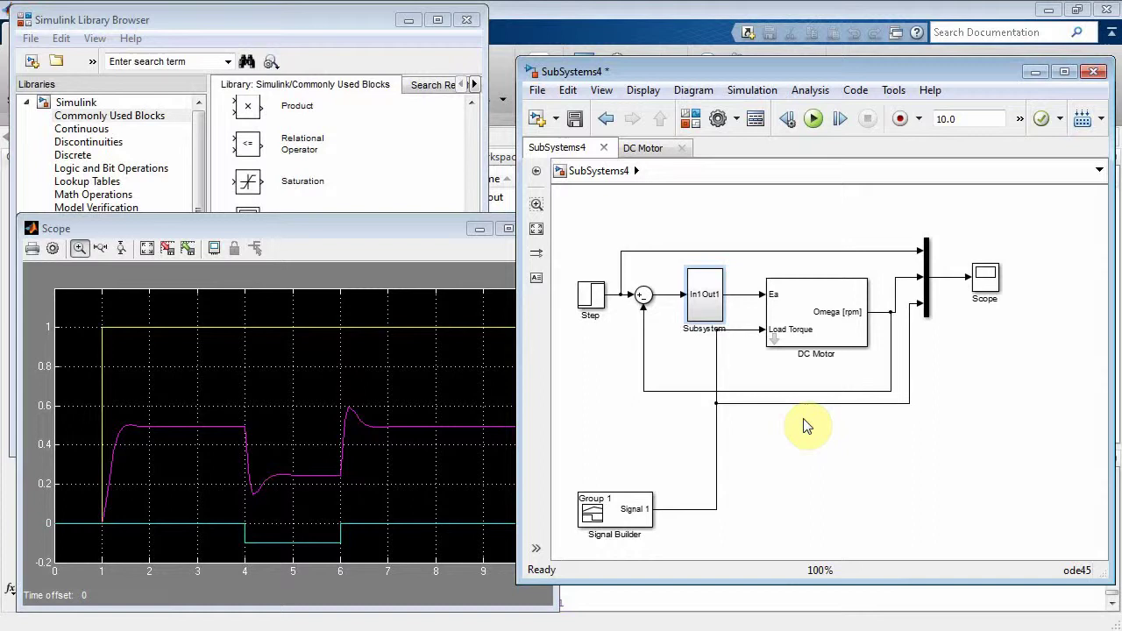
- Route the Signal Builder and feedback lines lower, and enlarge the DC Motor and Subsystem blocks
left_click_drag(812, 403, 813, 518)
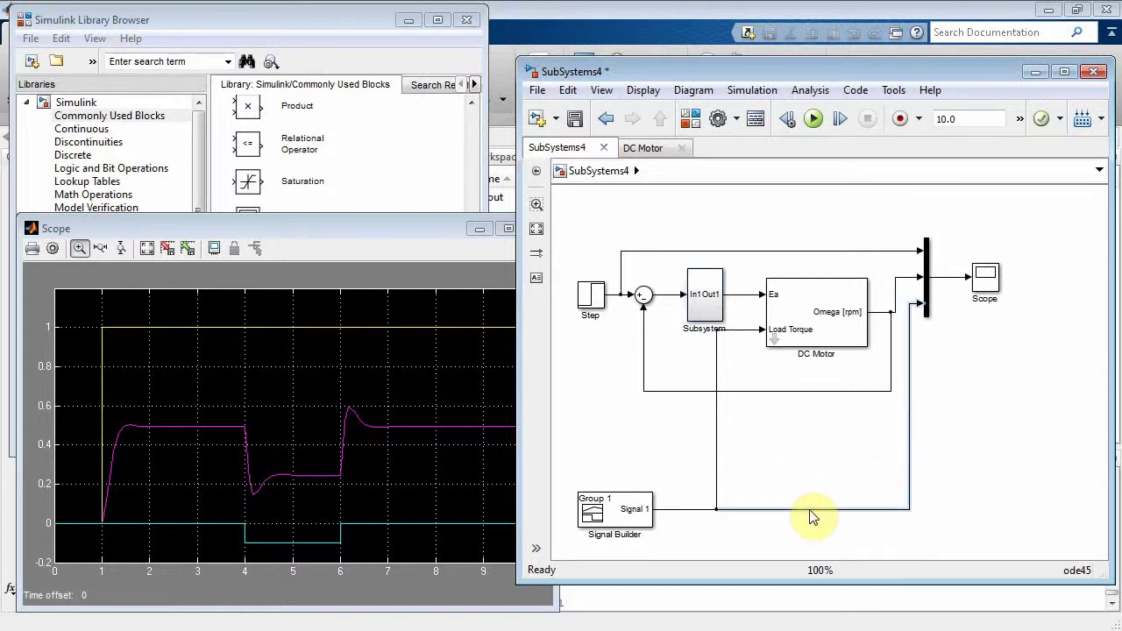
left_click_drag(797, 393, 795, 480)
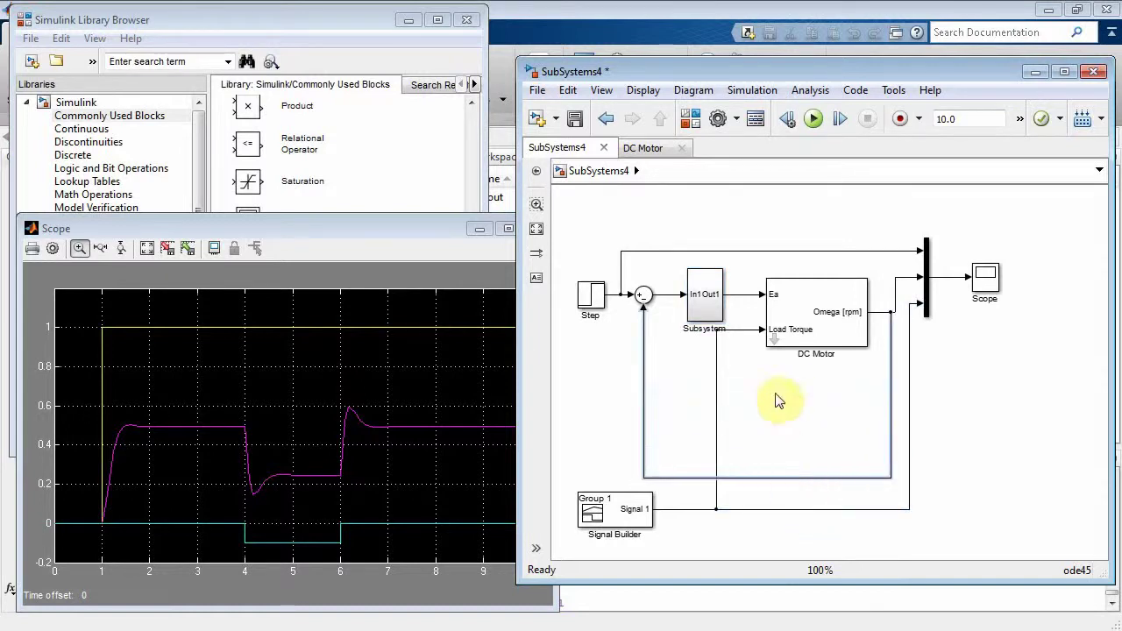
left_click(863, 346)
left_click_drag(865, 351, 864, 409)
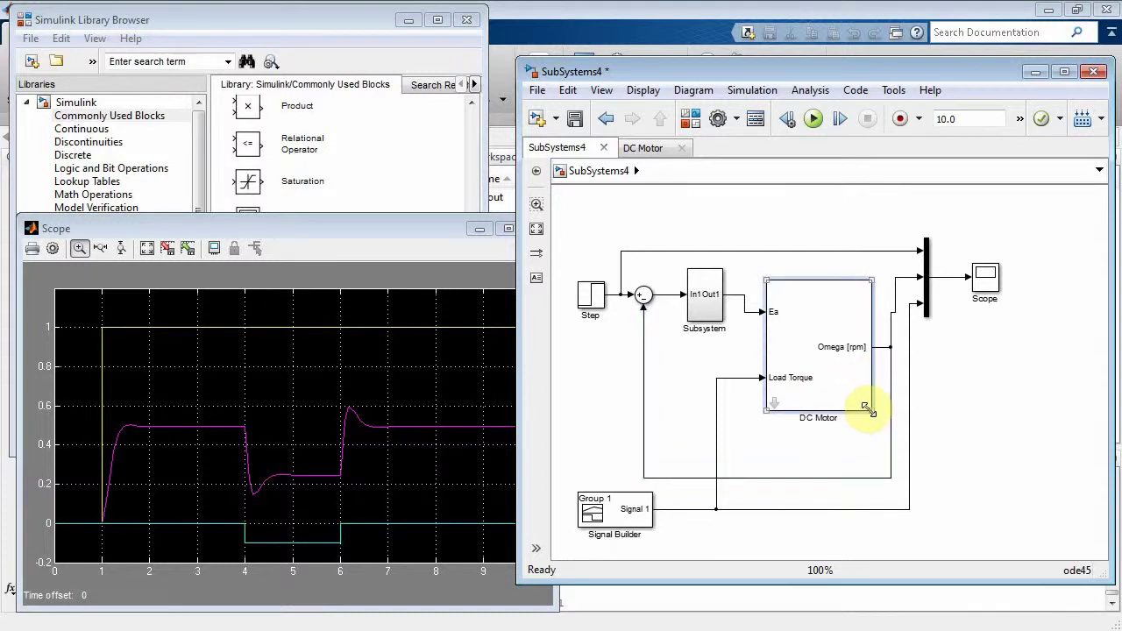
left_click(713, 311)
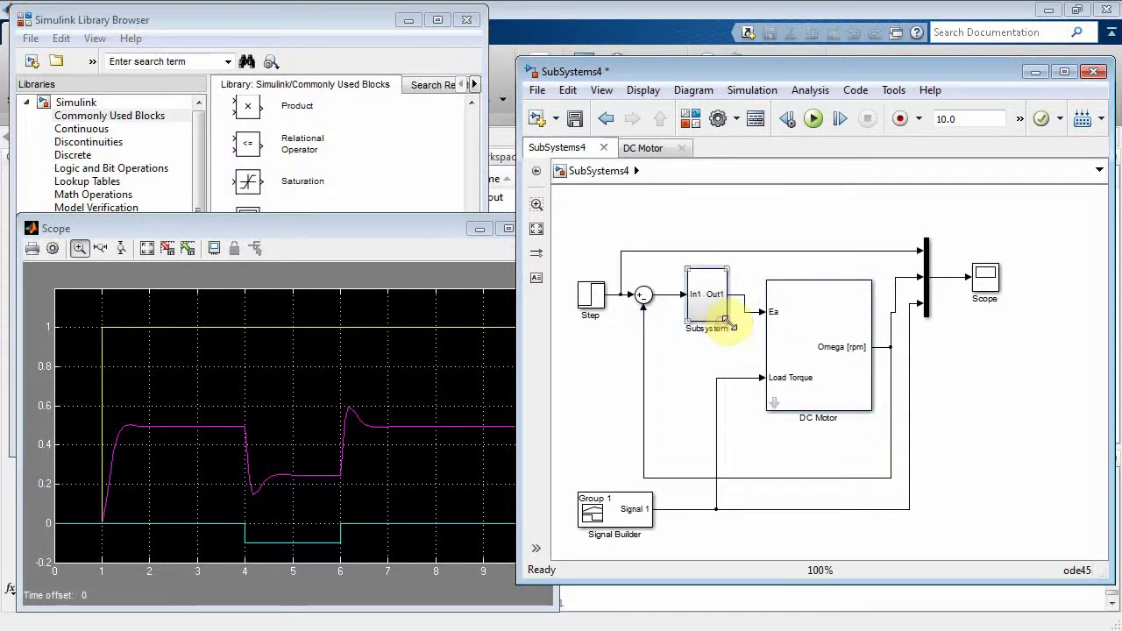
mouse_move(723, 321)
left_mouse_down()
mouse_move(733, 321)
mouse_move(714, 322)
left_mouse_up()
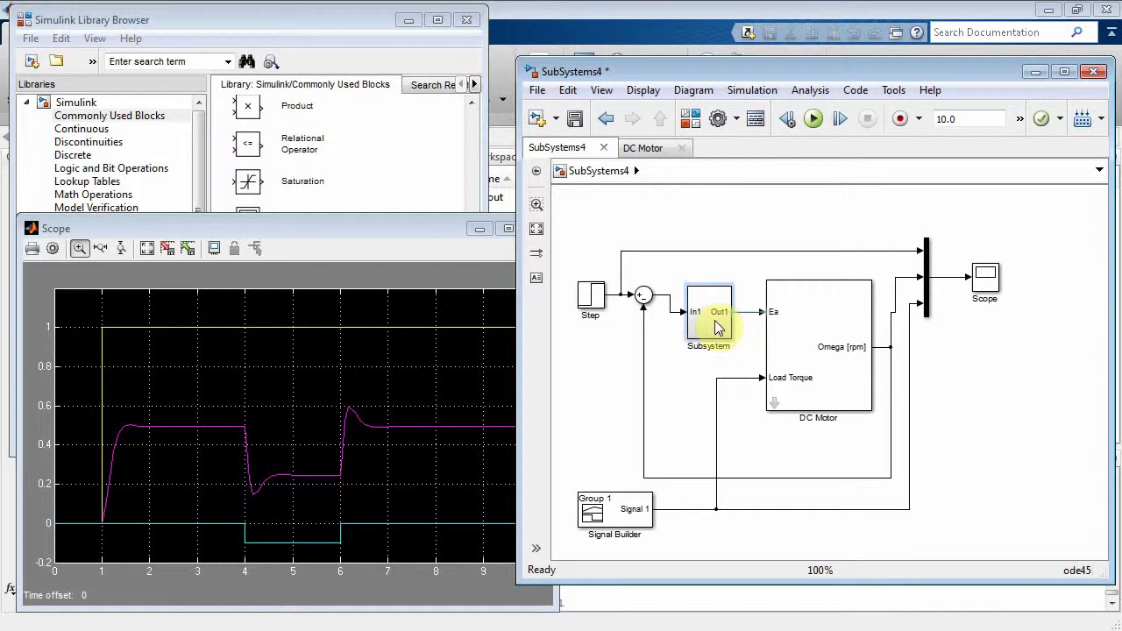
- Align the Step and sum blocks with the Subsystem input and resize the model window
left_click(645, 298)
left_click_drag(647, 302, 593, 316)
left_click(594, 303)
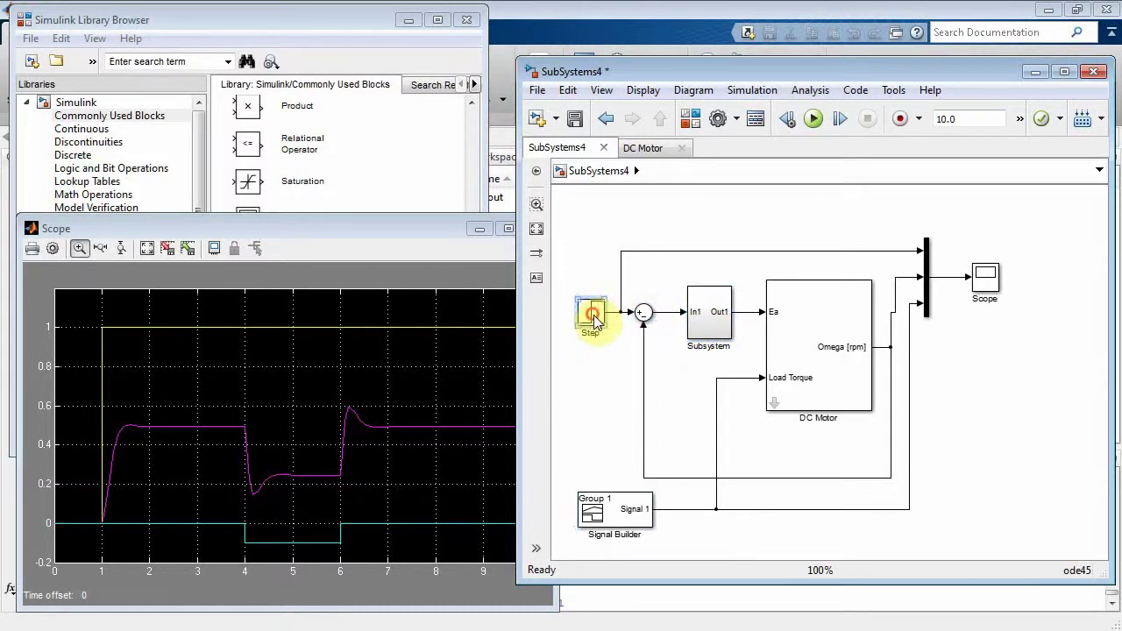
left_click(697, 395)
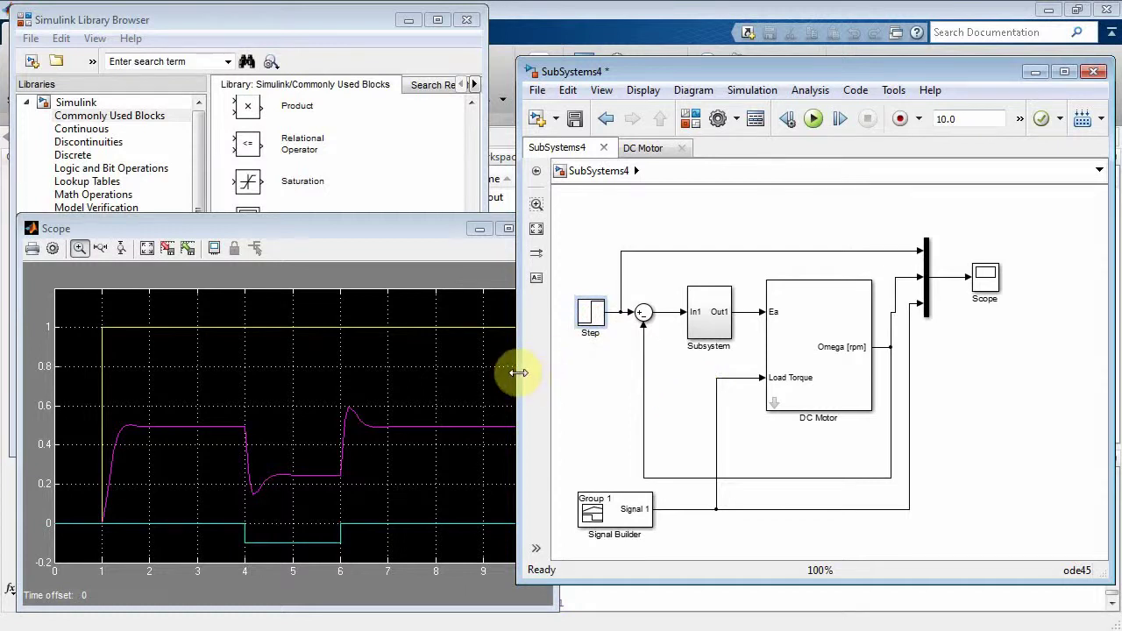
left_click_drag(518, 372, 562, 372)
- Enlarge the controller subsystem block and nudge it slightly right
left_click(751, 309)
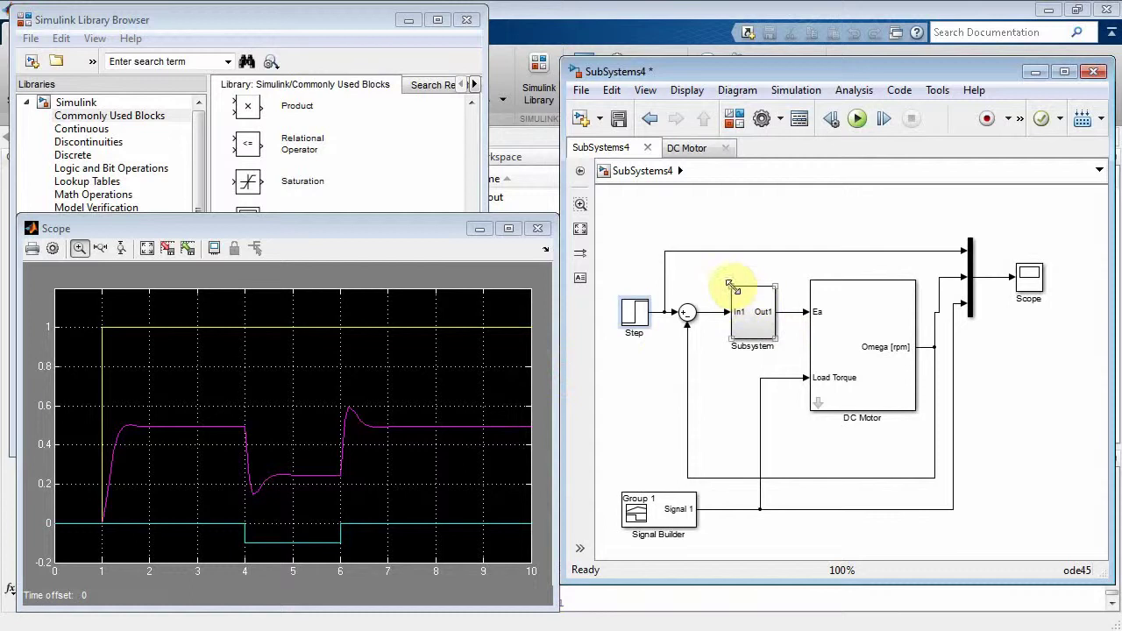
left_click_drag(729, 285, 719, 279)
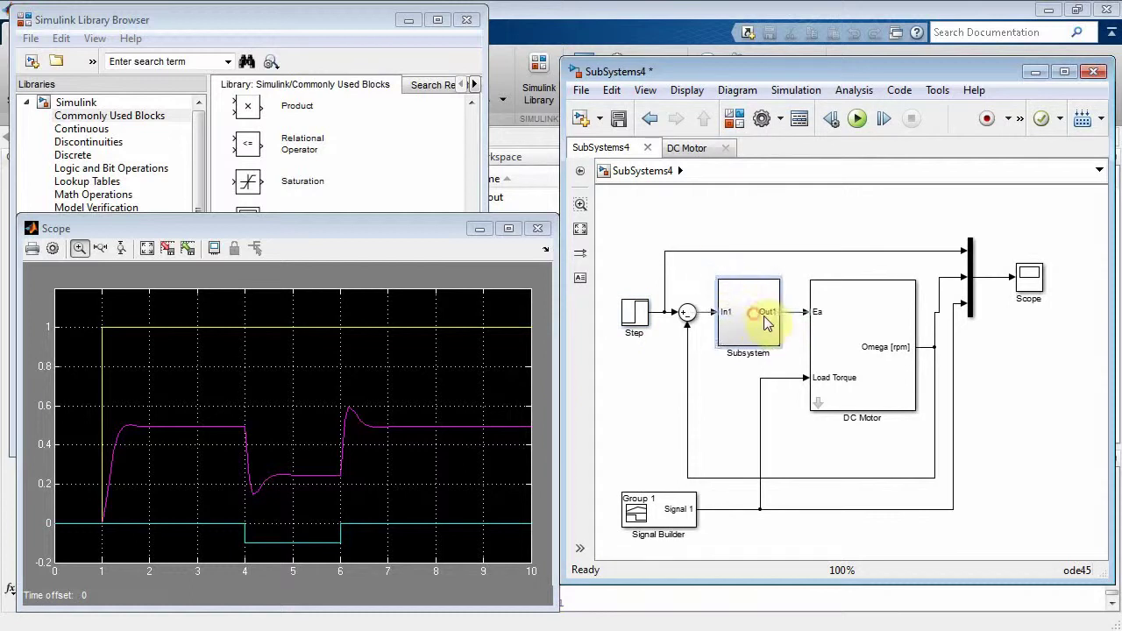
left_click_drag(764, 323, 769, 322)
- Rename the subsystem block to 'PID Controller'
left_click(814, 355)
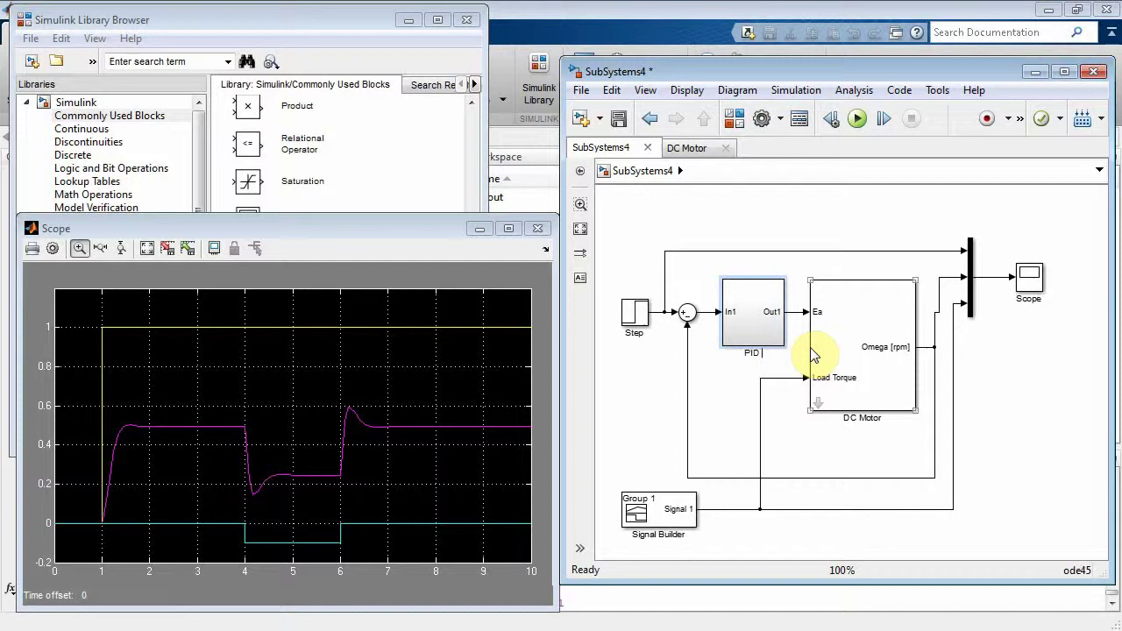
type("PID Controller")
left_click(857, 417)
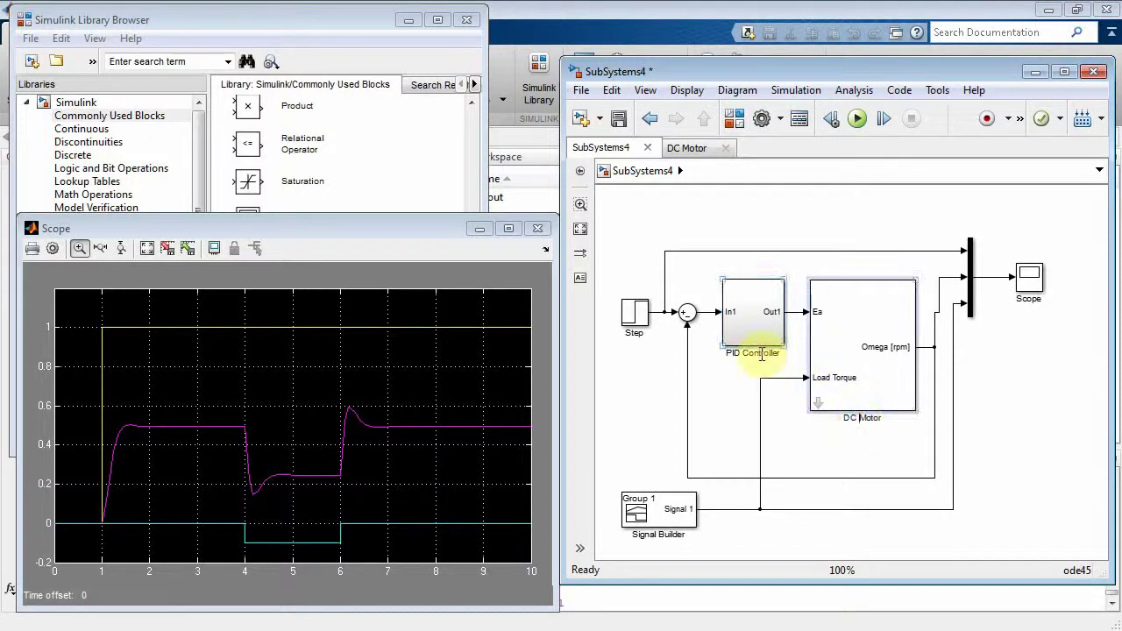
left_click(760, 347)
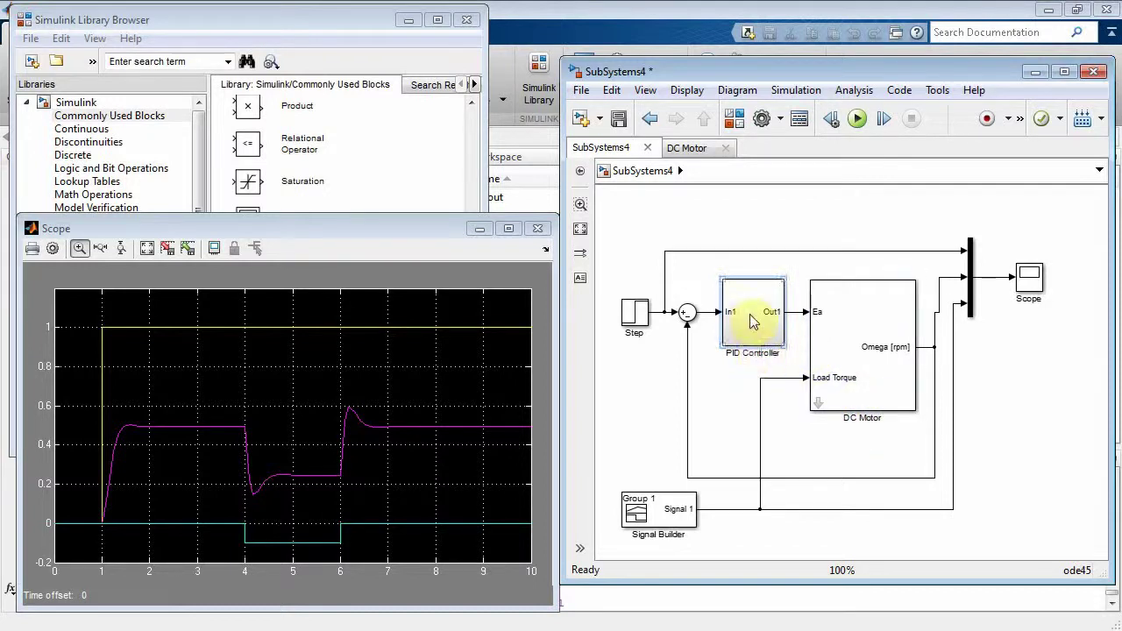
left_click(750, 322)
- Inside PID Controller, center In1, Gain and Out1 and delete both Gain signal lines
double_click(751, 323)
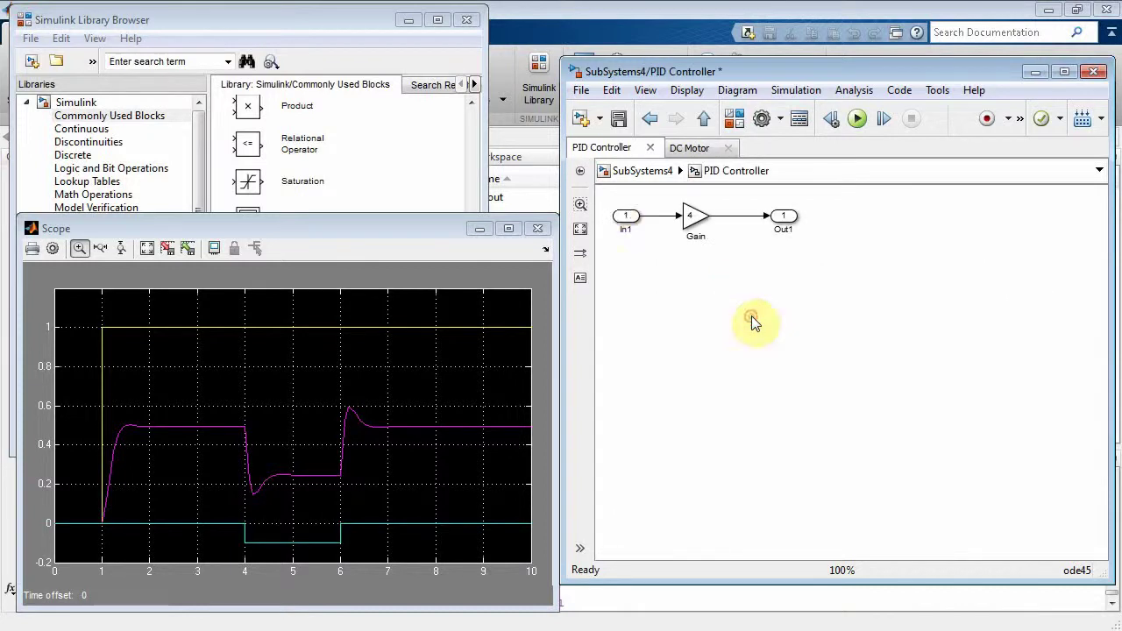
left_click_drag(609, 194, 842, 260)
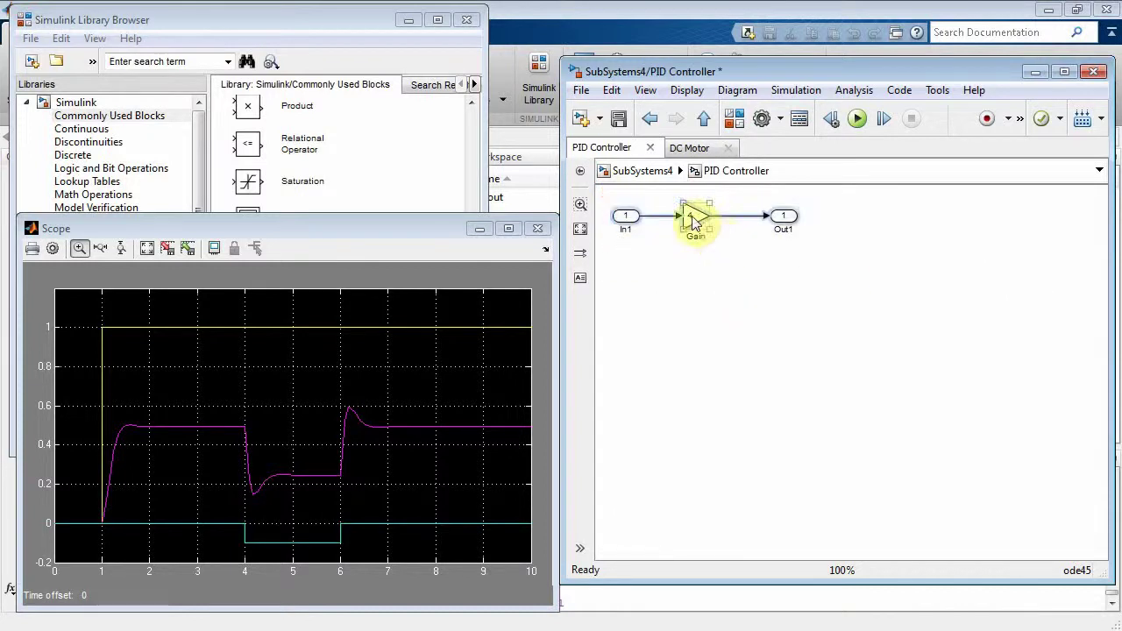
left_click_drag(691, 215, 801, 309)
left_click(774, 370)
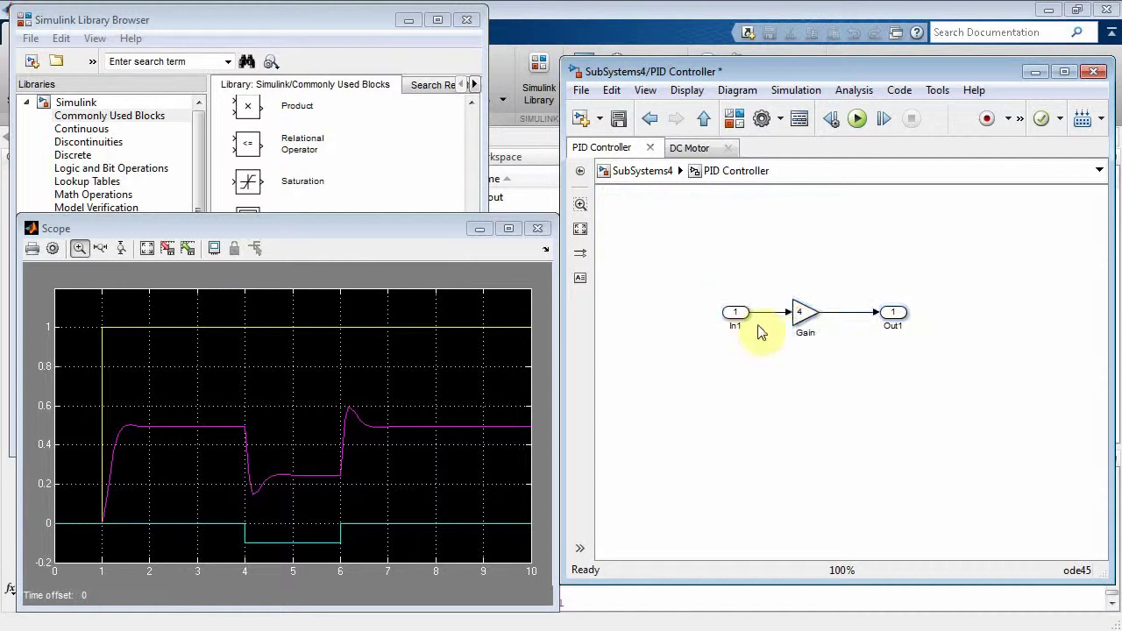
left_click(810, 325)
left_click(847, 313)
key("Delete")
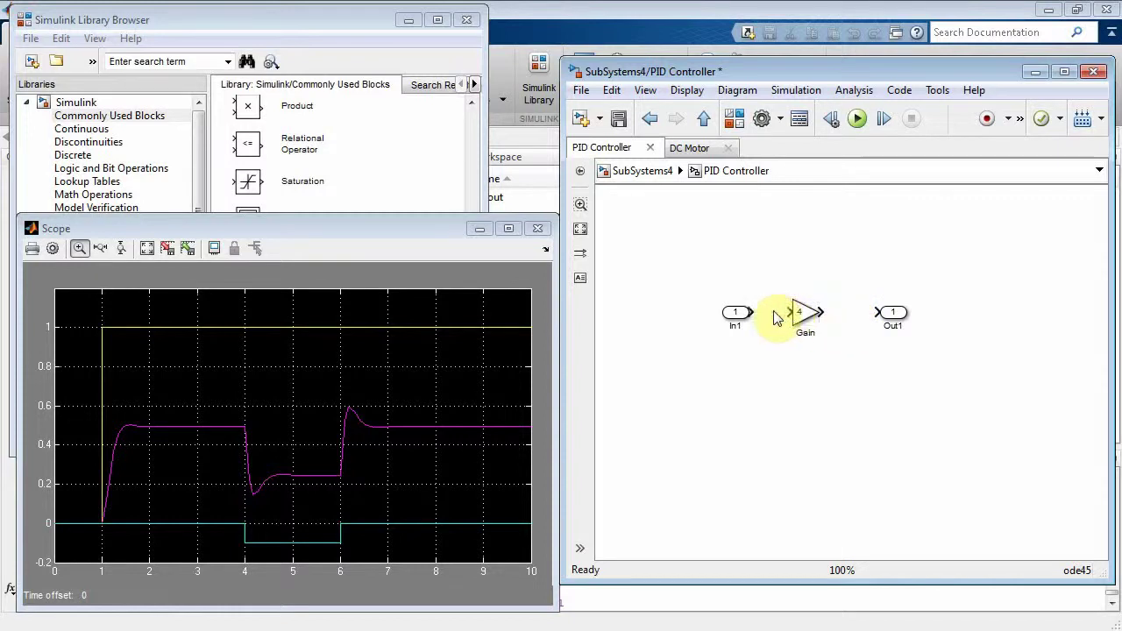
left_click(775, 316)
key("Delete")
- Move the gain block above the In1–Out1 row and relabel it 'P Control'
left_click_drag(803, 313, 810, 221)
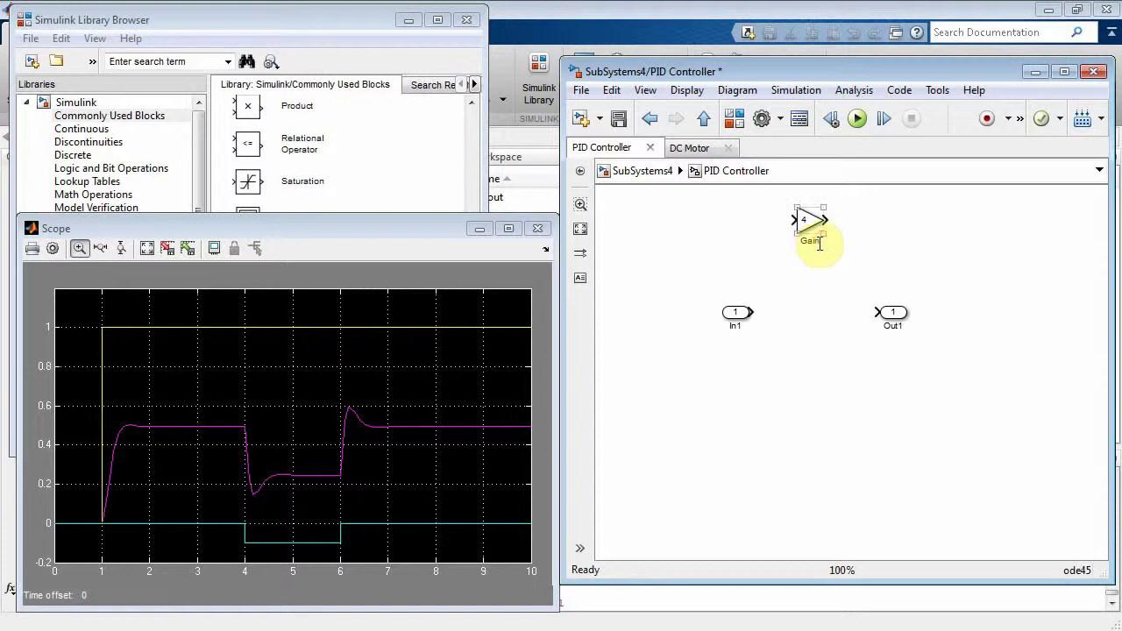
left_click(818, 244)
key("BackSpace")
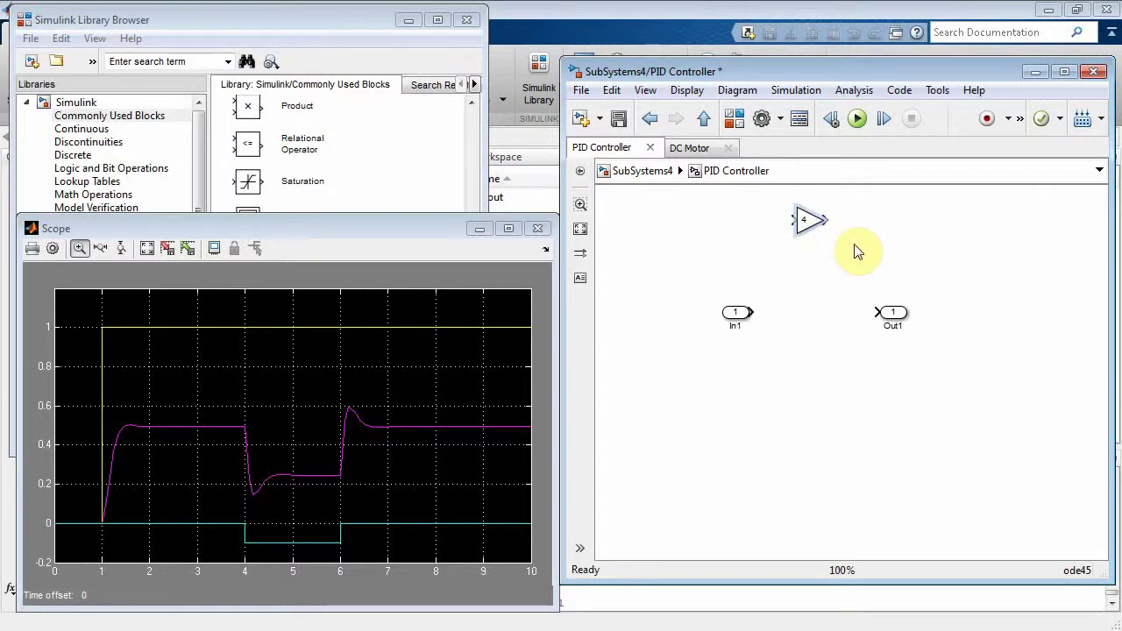
type("P Control")
left_click(826, 272)
- Add two 1/(s+1) Transfer Fcn blocks from the Continuous library, one below the other
left_click(189, 22)
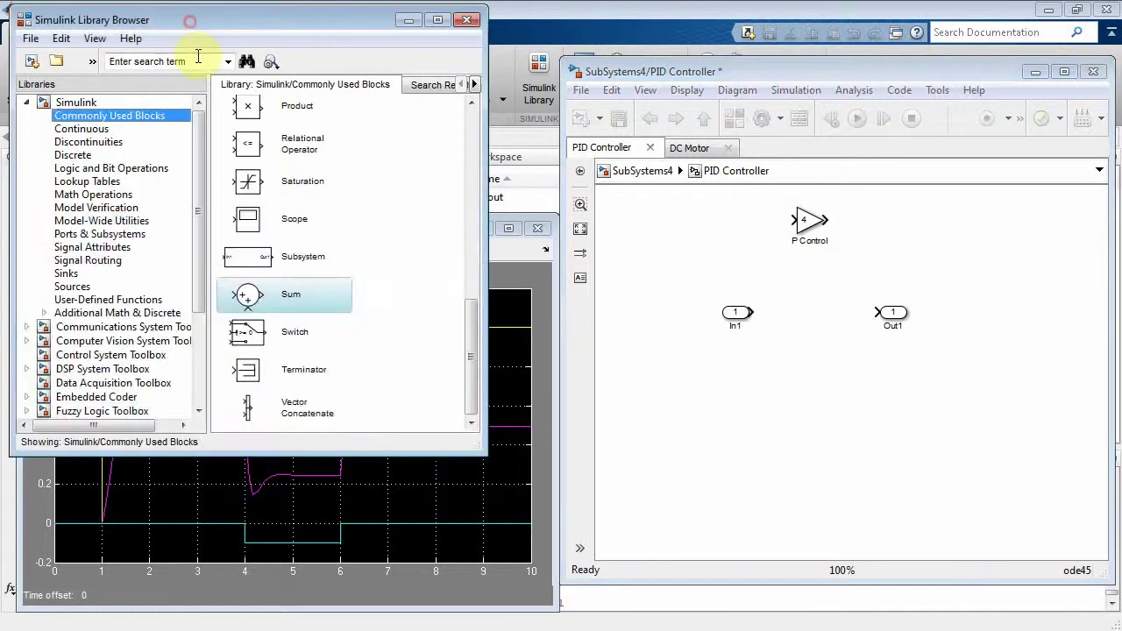
left_click(81, 129)
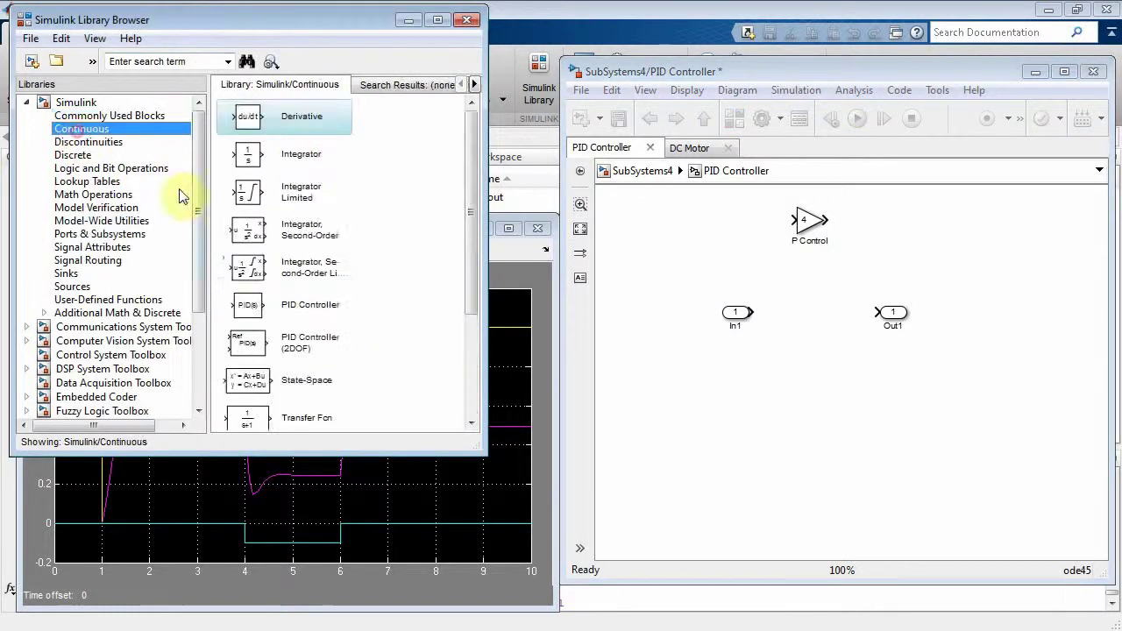
left_click(472, 308)
left_click_drag(251, 282, 811, 307)
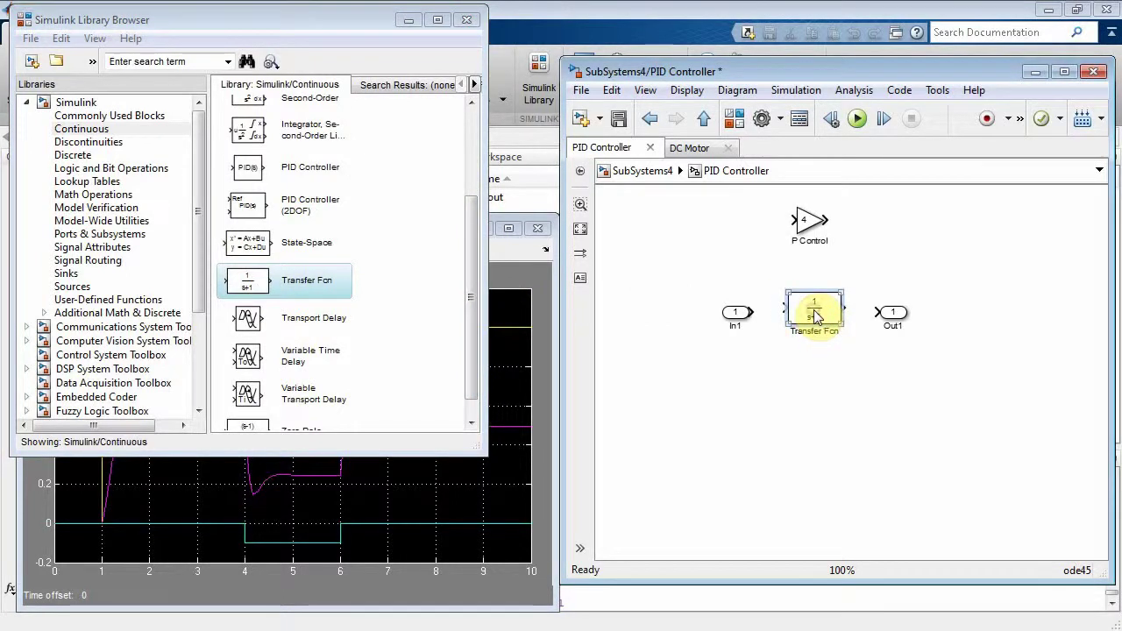
left_click_drag(817, 317, 824, 412)
- Label the transfer functions Integral and Derivative and relabel the gain Proportional
left_click(817, 332)
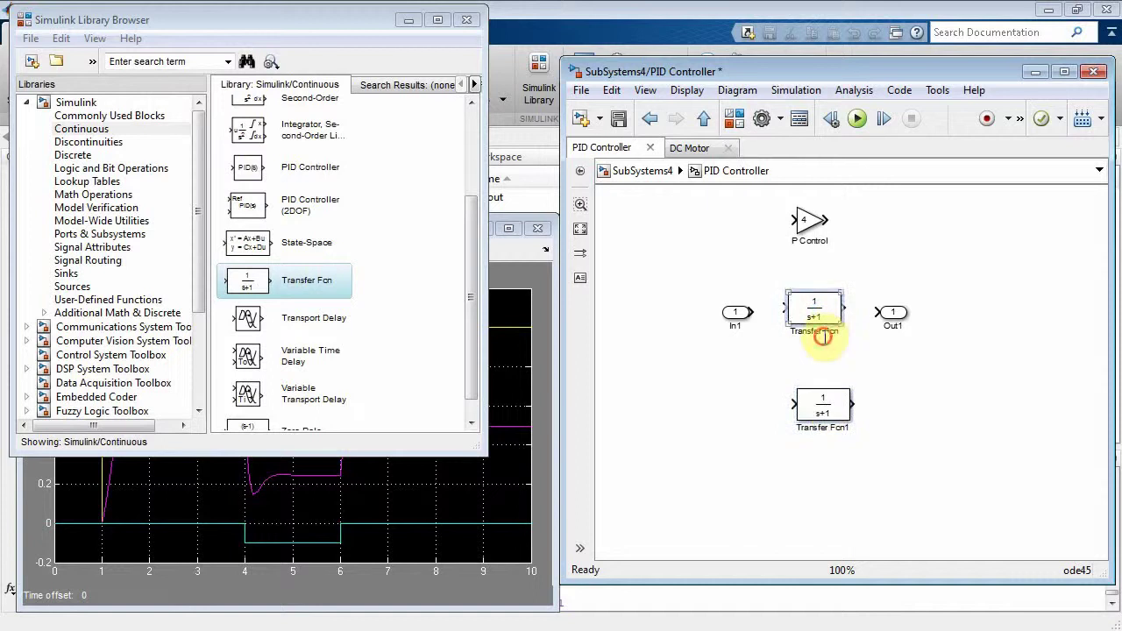
key("BackSpace")
key("BackSpace")
key("BackSpace")
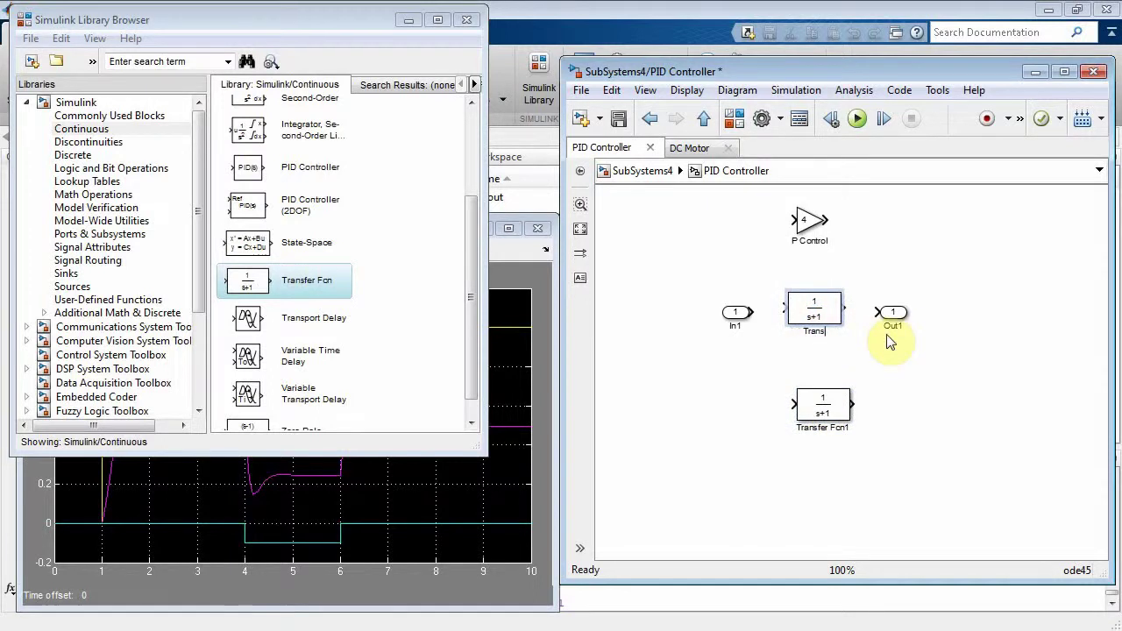
key("BackSpace")
key("BackSpace")
type("Integral")
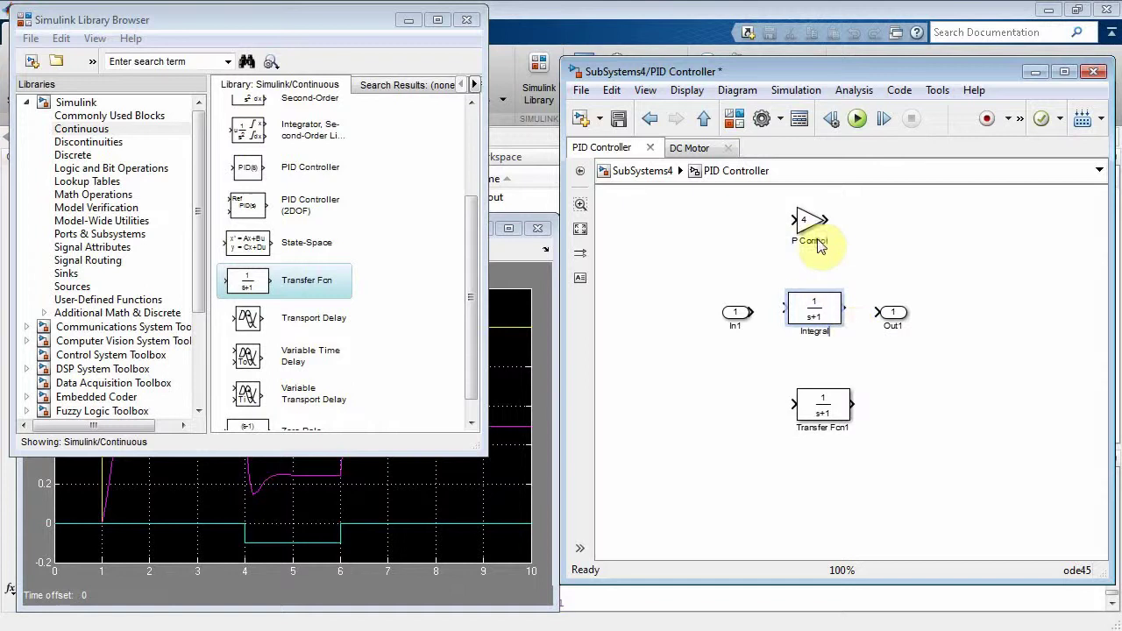
left_click(812, 232)
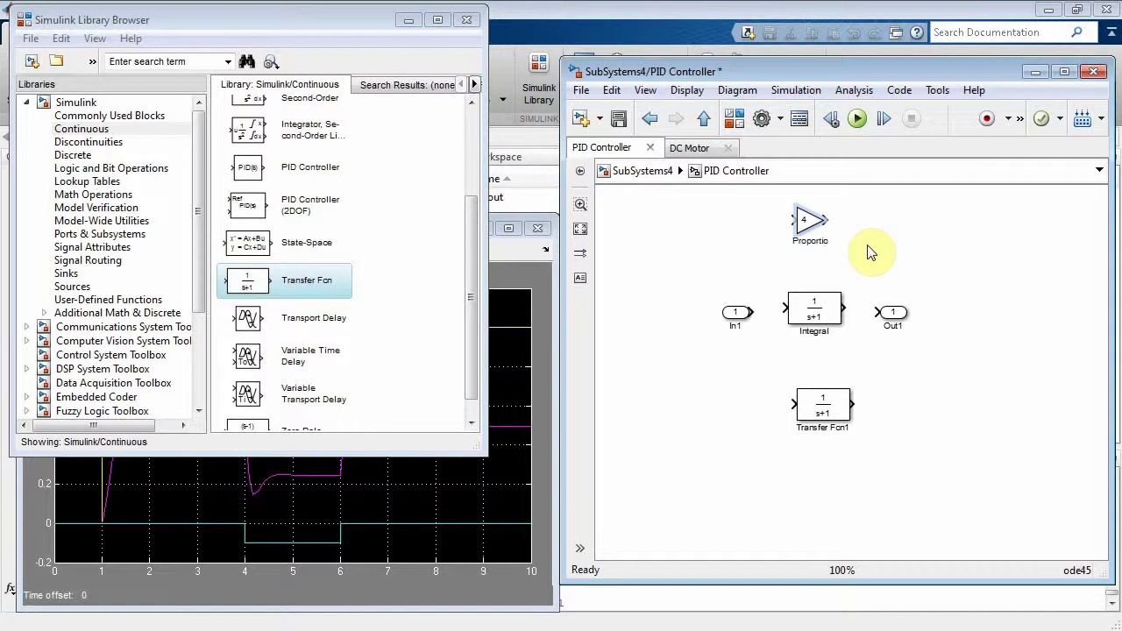
type("nal(")
left_click(837, 423)
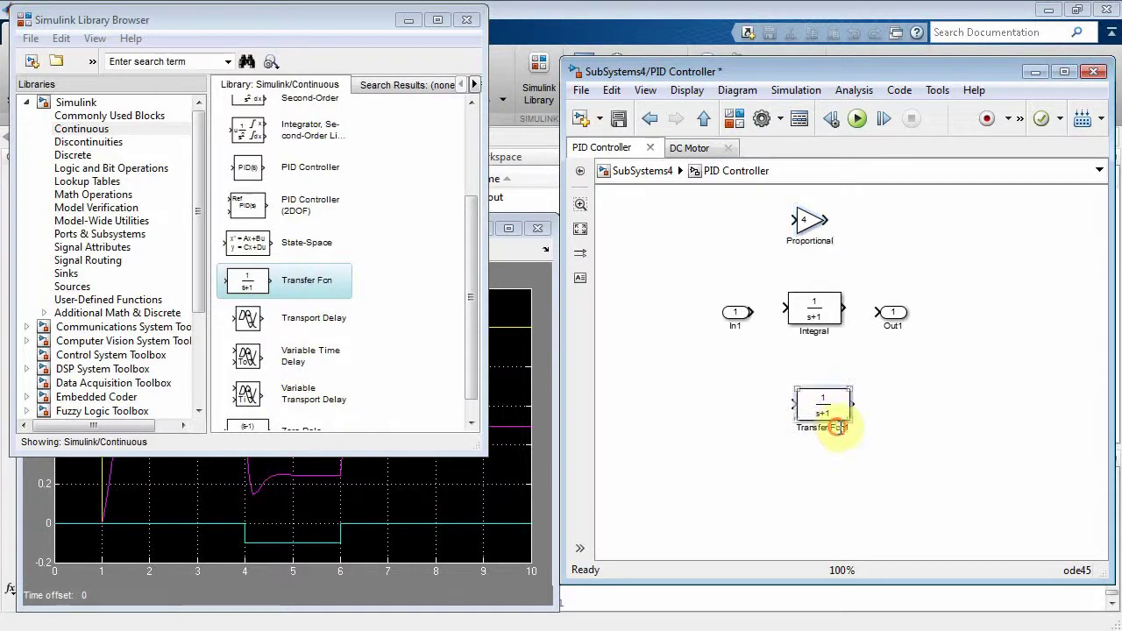
key("BackSpace")
key("BackSpace")
key("BackSpace")
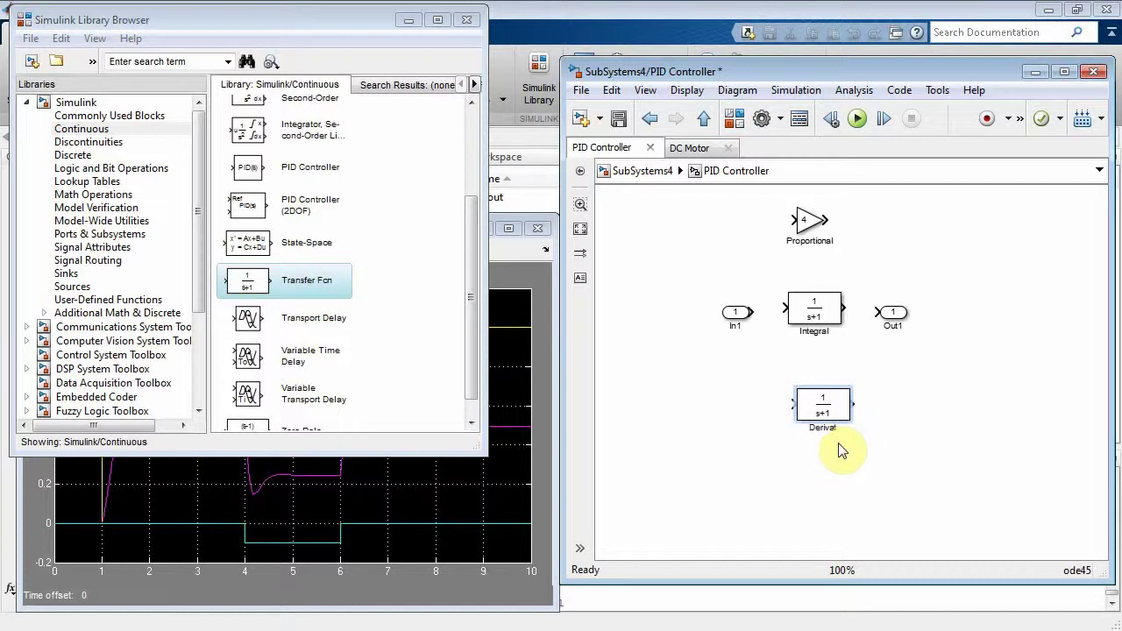
left_click(839, 452)
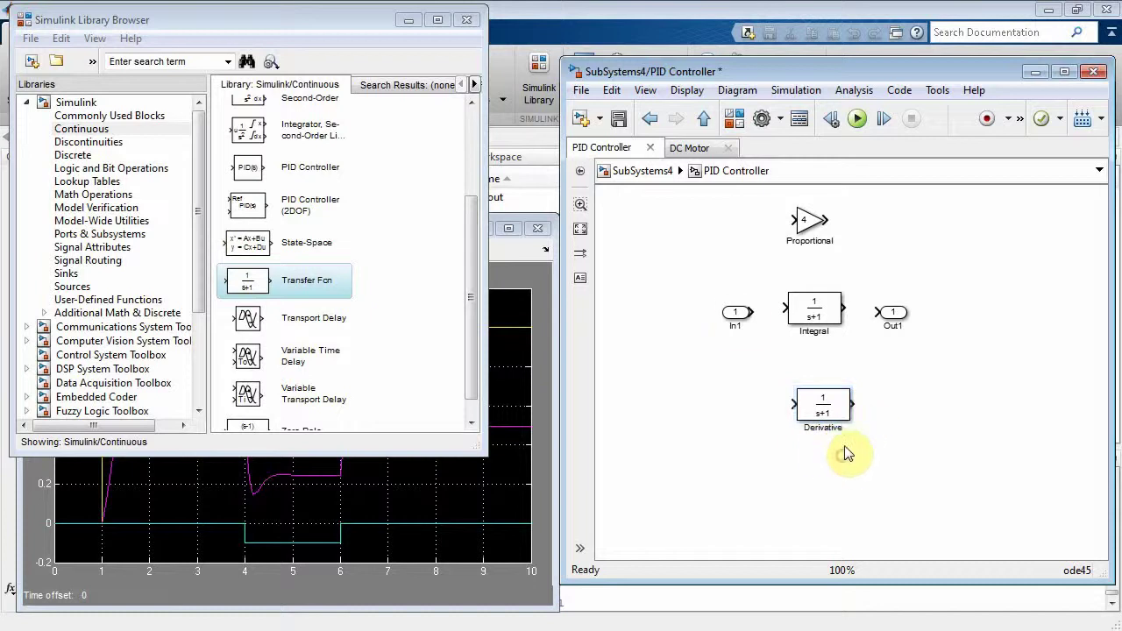
- Line up In1, Integral and Out1, and branch In1 to Proportional, Integral and Derivative
left_click_drag(738, 316, 696, 325)
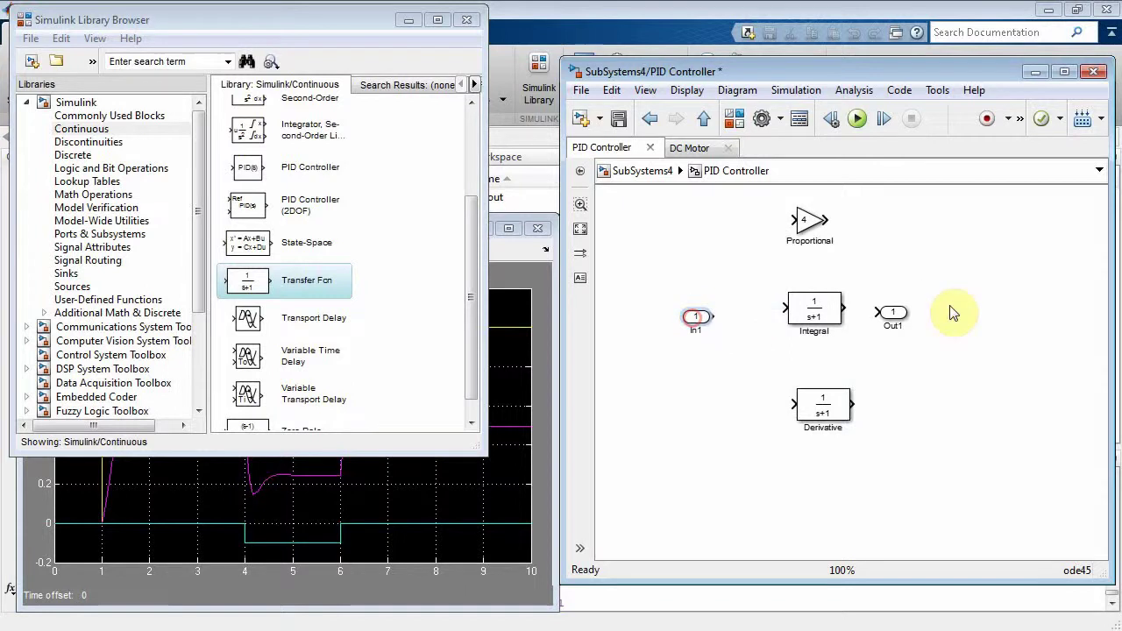
left_click_drag(893, 312, 947, 330)
left_click_drag(814, 308, 714, 317)
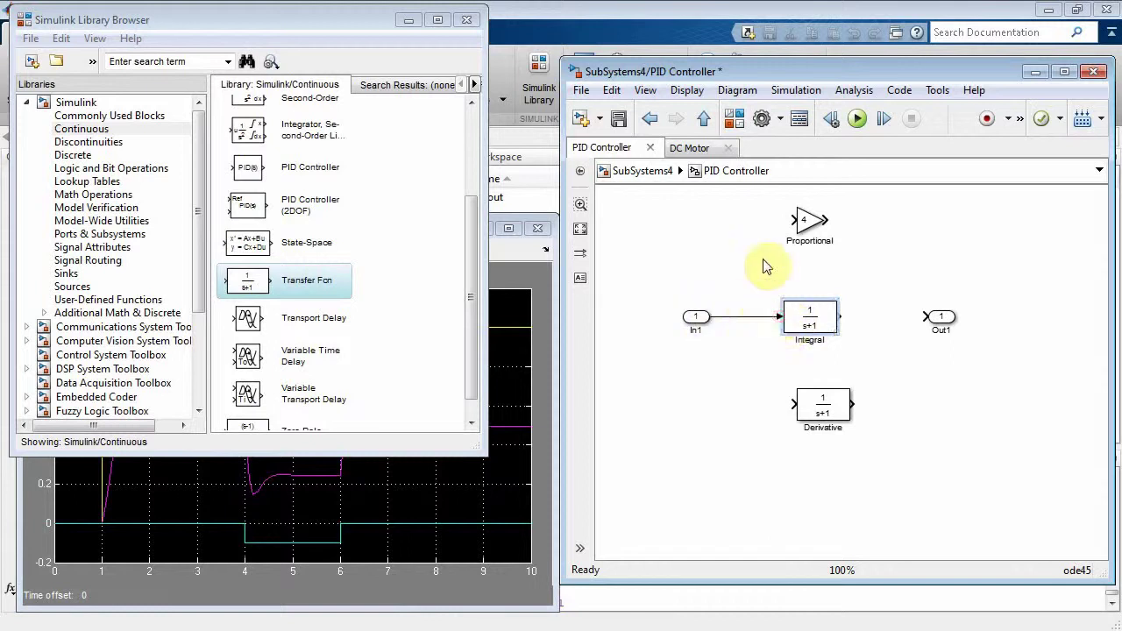
left_click_drag(794, 220, 746, 317)
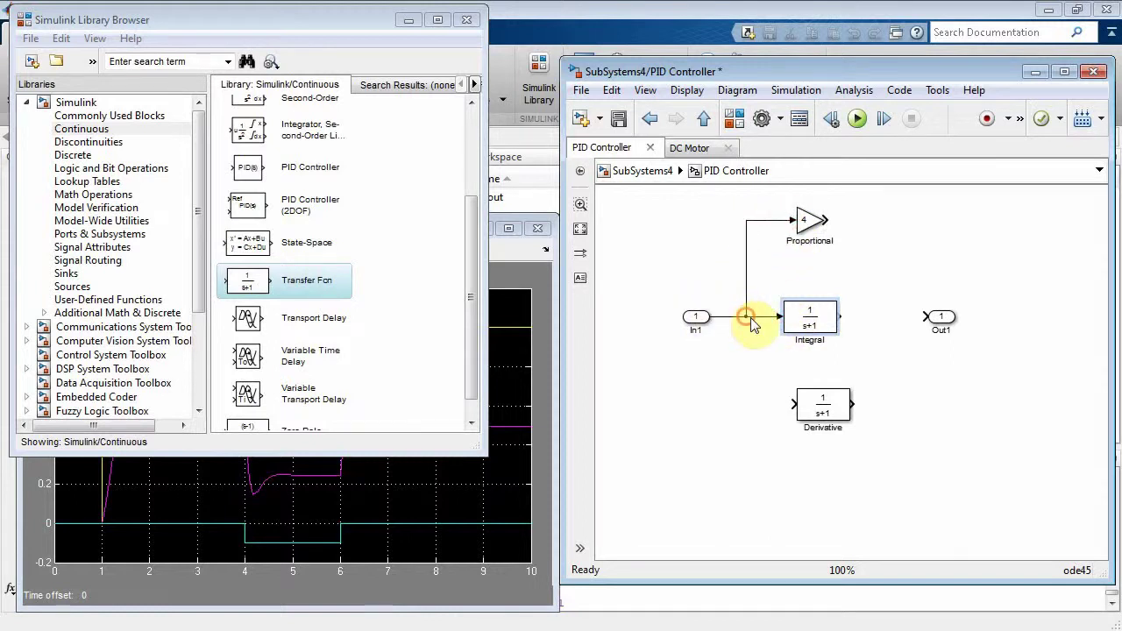
left_click_drag(793, 404, 746, 317)
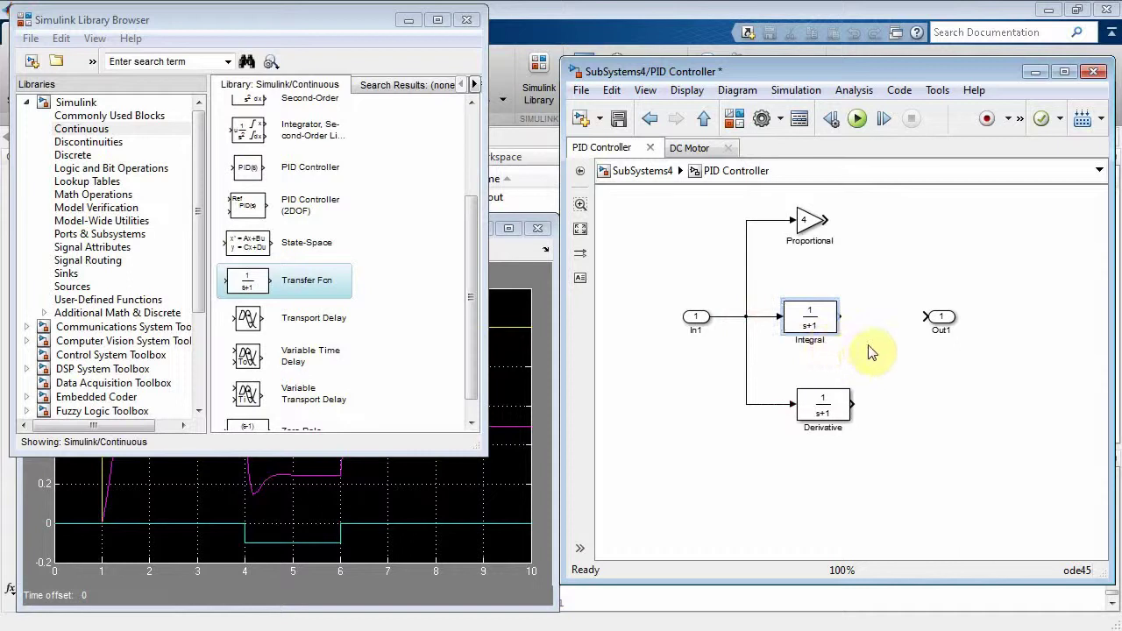
left_click_drag(942, 318, 984, 318)
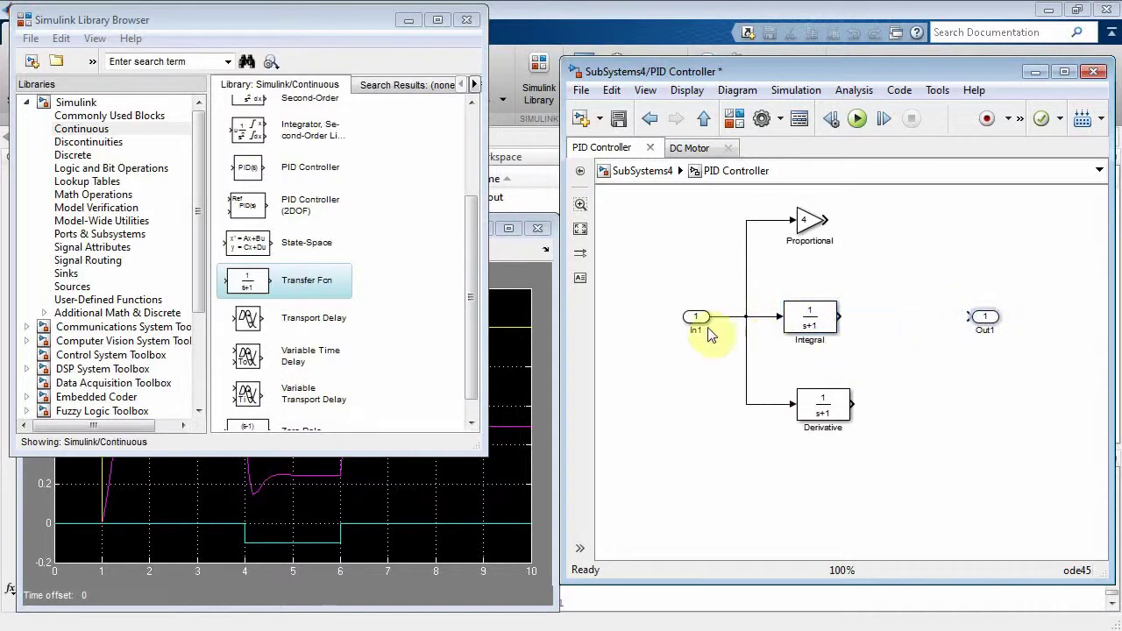
- Place a Sum block before Out1 with List of signs set to |+++
left_click(100, 116)
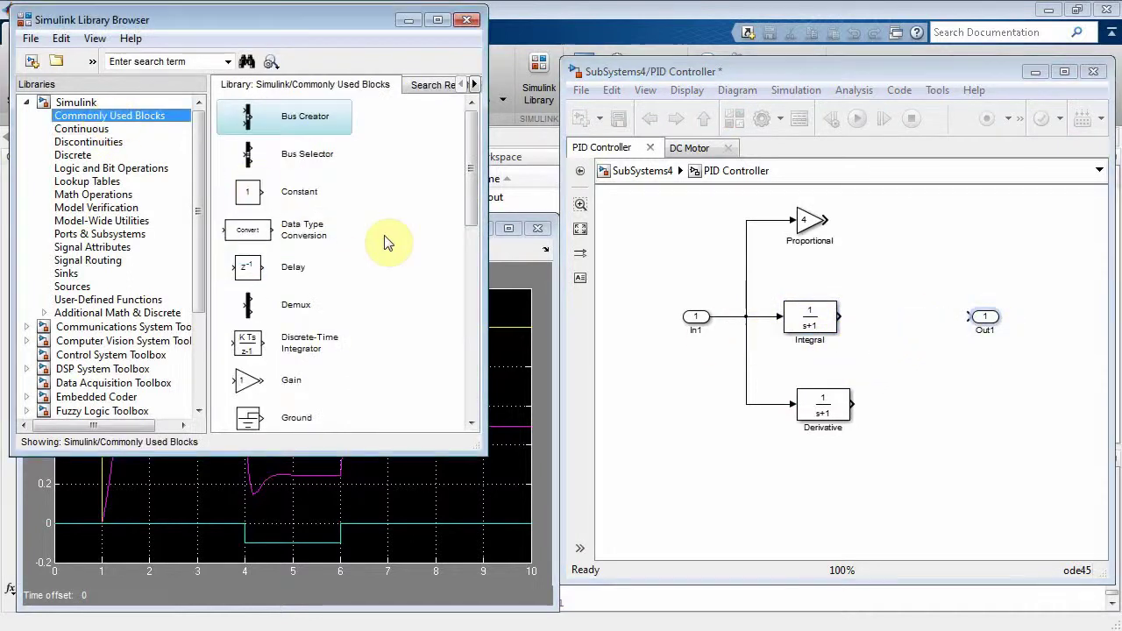
left_click_drag(470, 218, 412, 359)
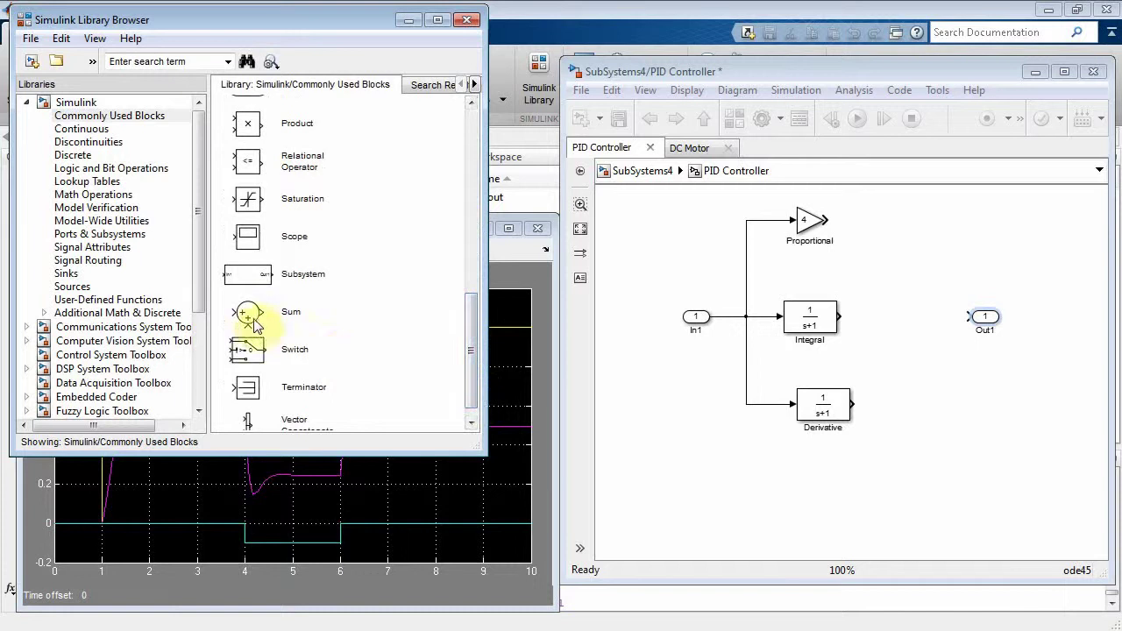
left_click_drag(254, 324, 917, 323)
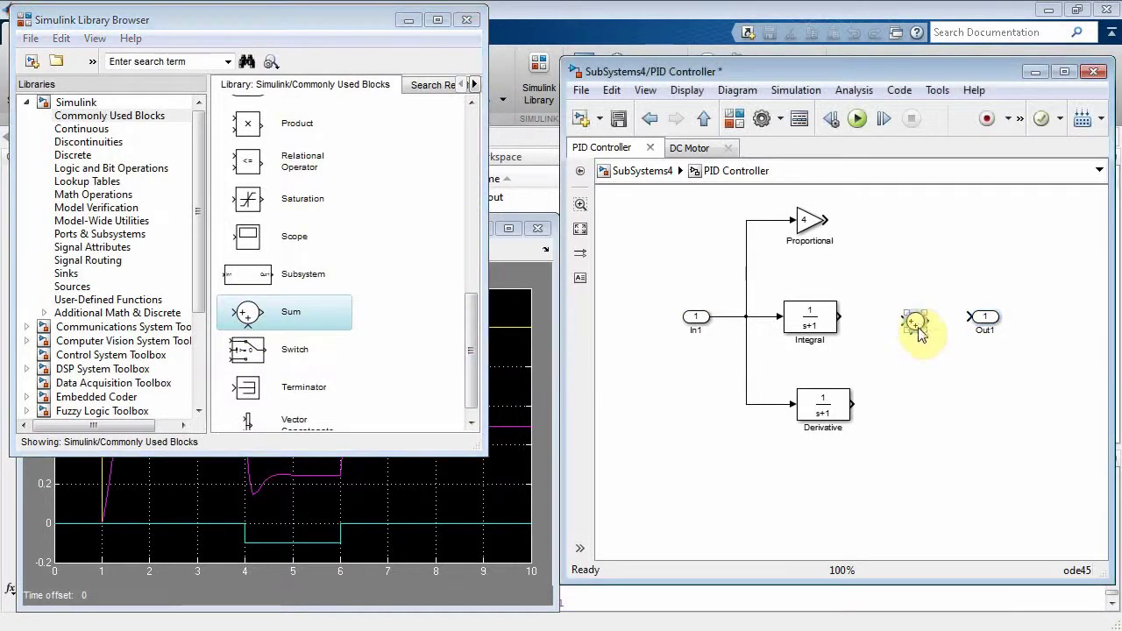
double_click(918, 327)
left_click(602, 361)
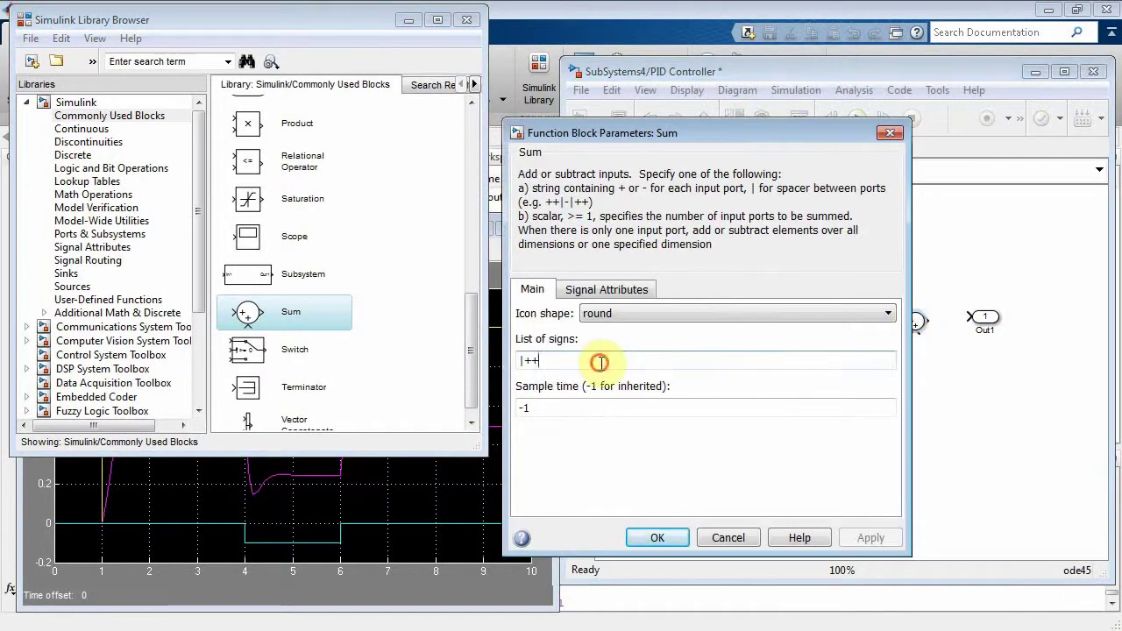
type("+")
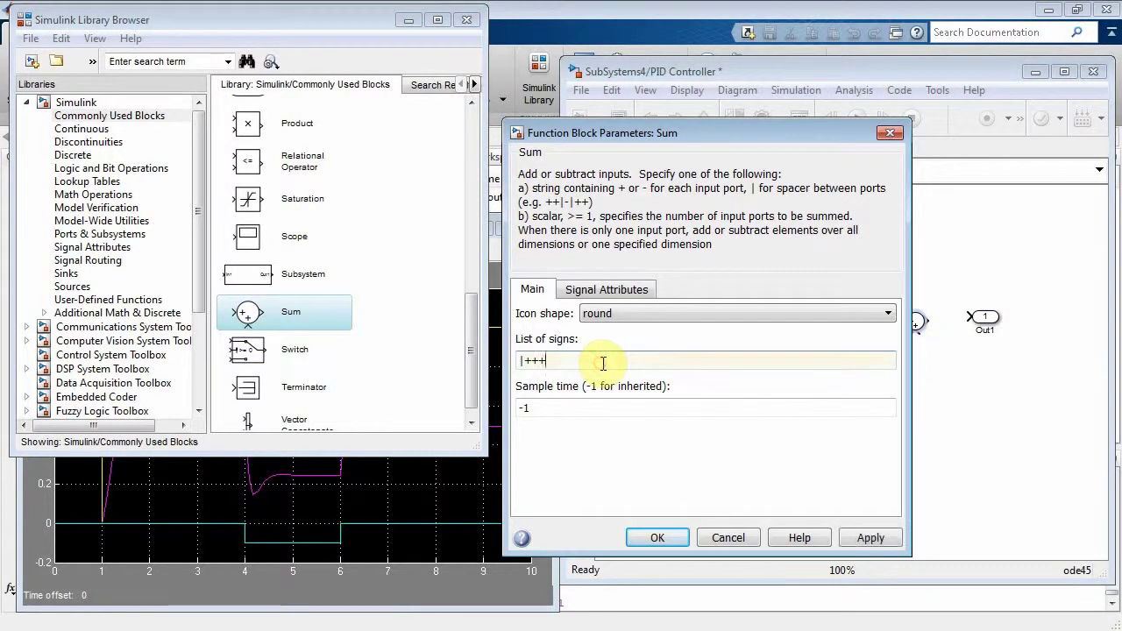
left_click(657, 538)
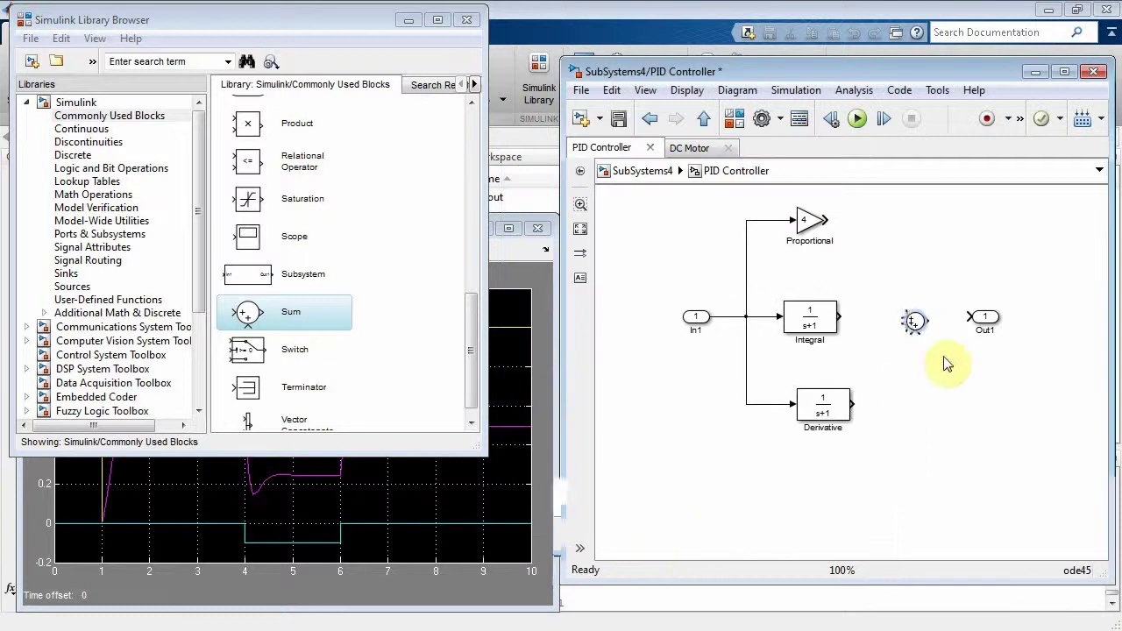
- Wire the Proportional, Integral and Derivative outputs into the Sum block feeding Out1
left_click(892, 275)
mouse_move(903, 308)
left_mouse_down()
mouse_move(869, 243)
mouse_move(832, 221)
mouse_move(861, 281)
mouse_move(851, 251)
mouse_move(907, 316)
mouse_move(906, 305)
left_mouse_up()
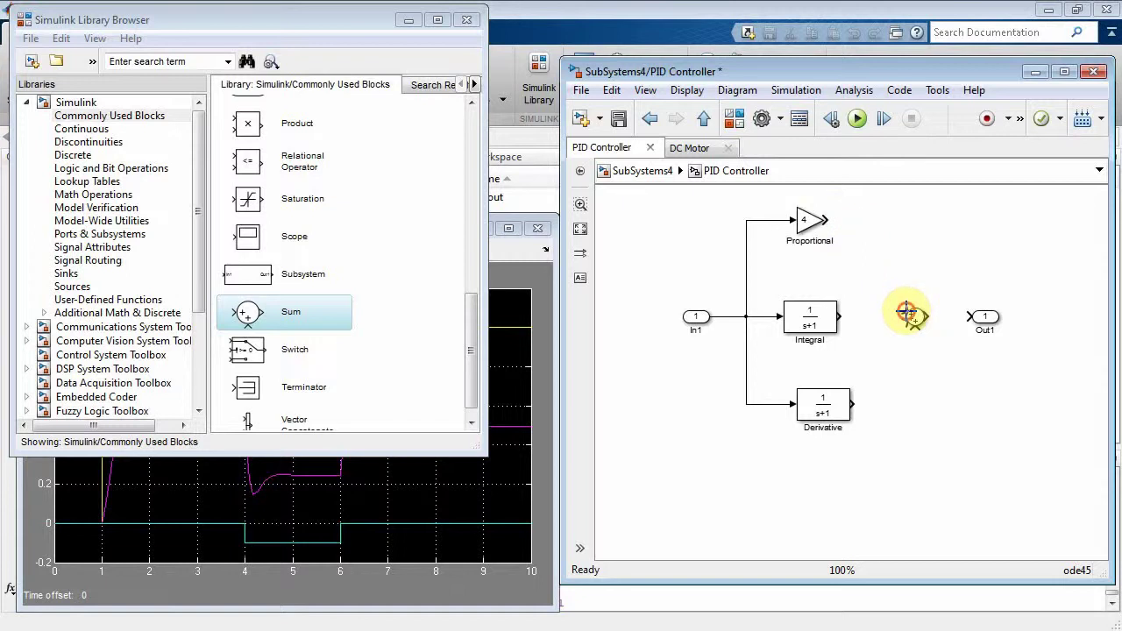
left_click_drag(829, 220, 914, 330)
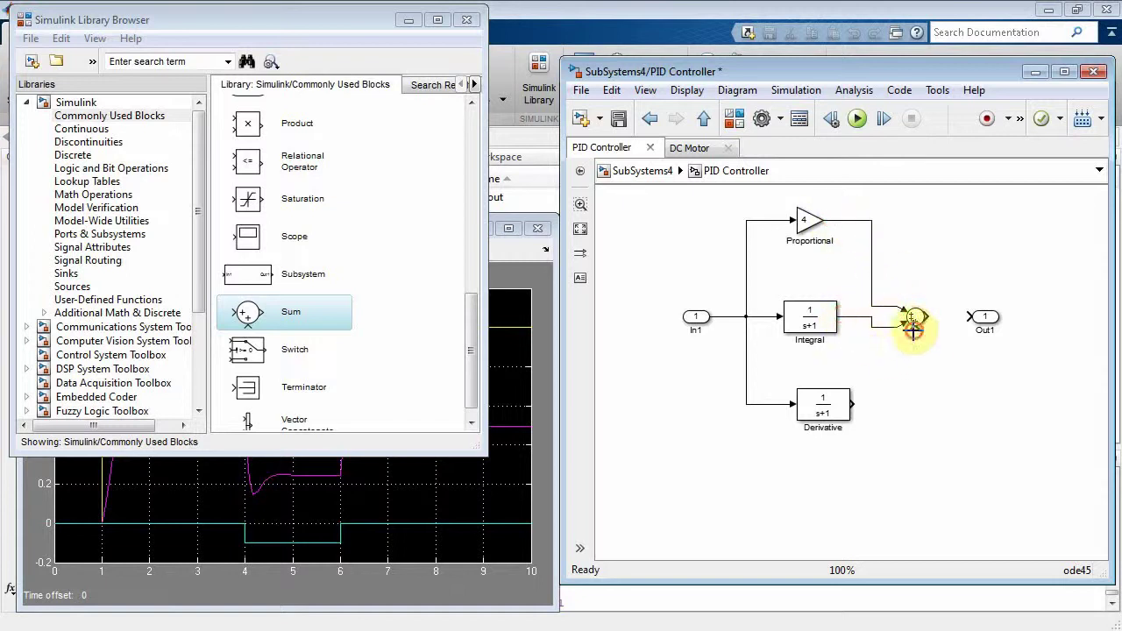
left_click_drag(853, 404, 970, 316)
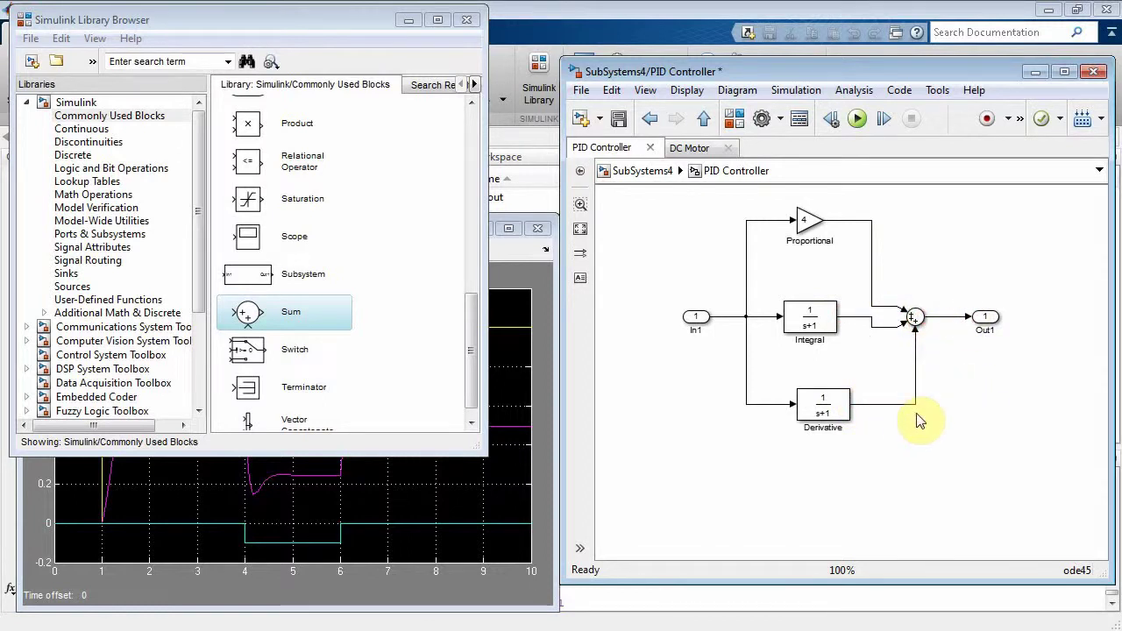
left_click(809, 332)
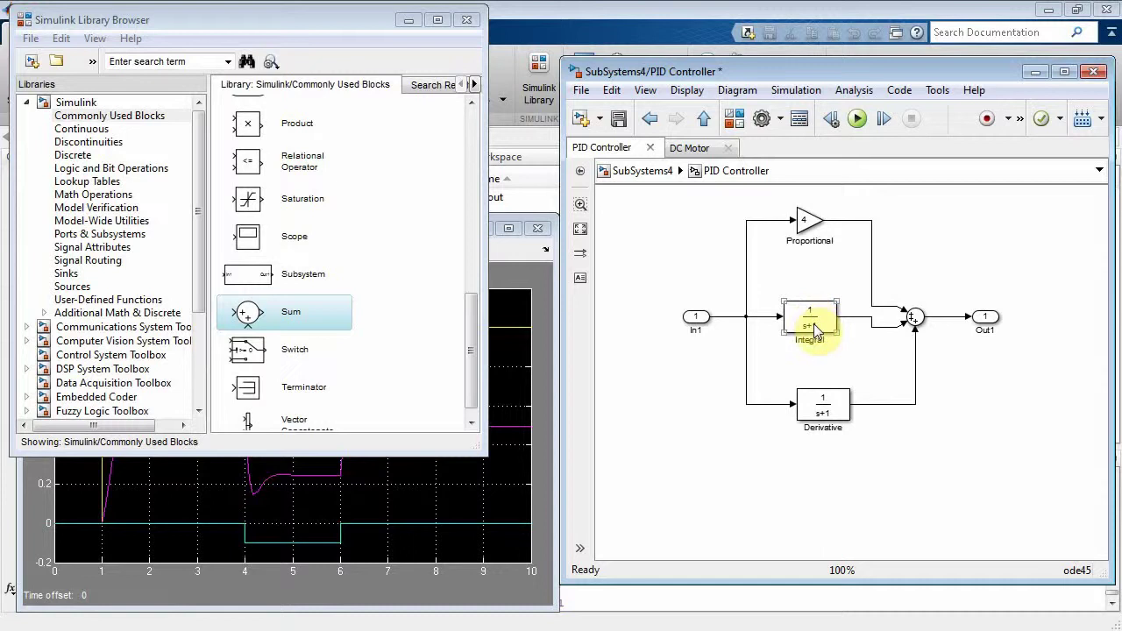
- Set the Integral block's denominator to [1 0] so it becomes 1/s
double_click(815, 329)
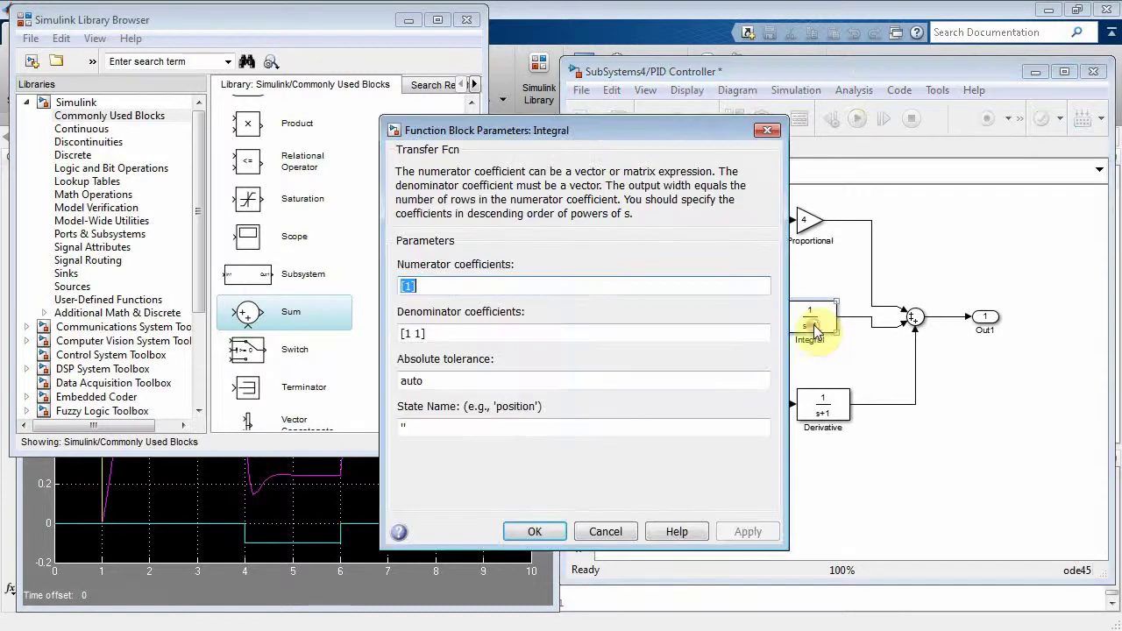
double_click(420, 334)
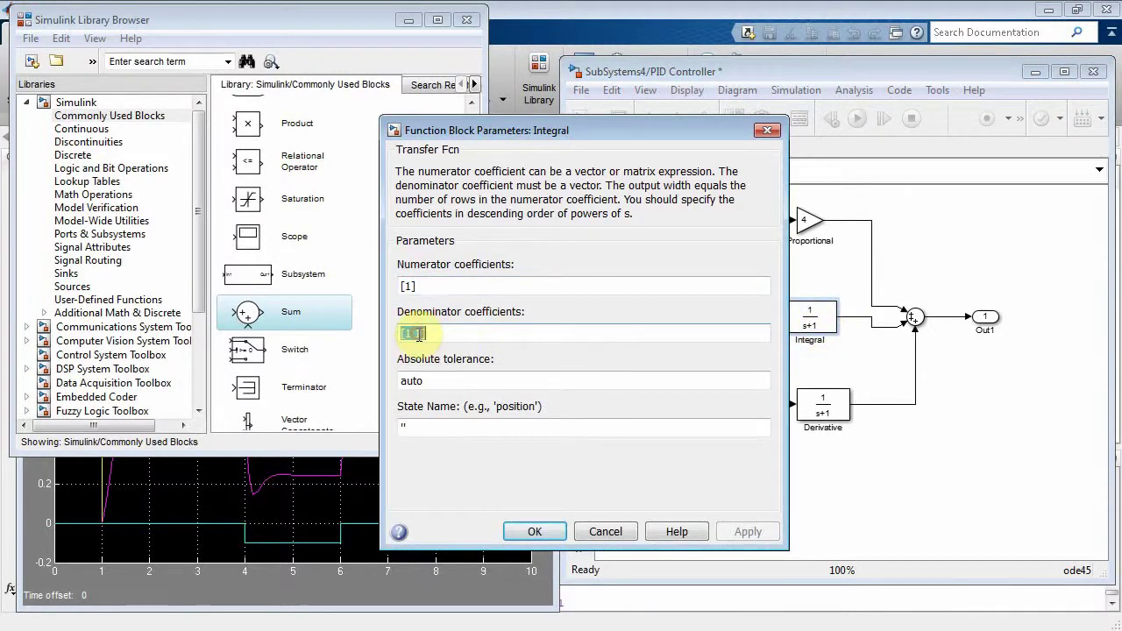
type("0")
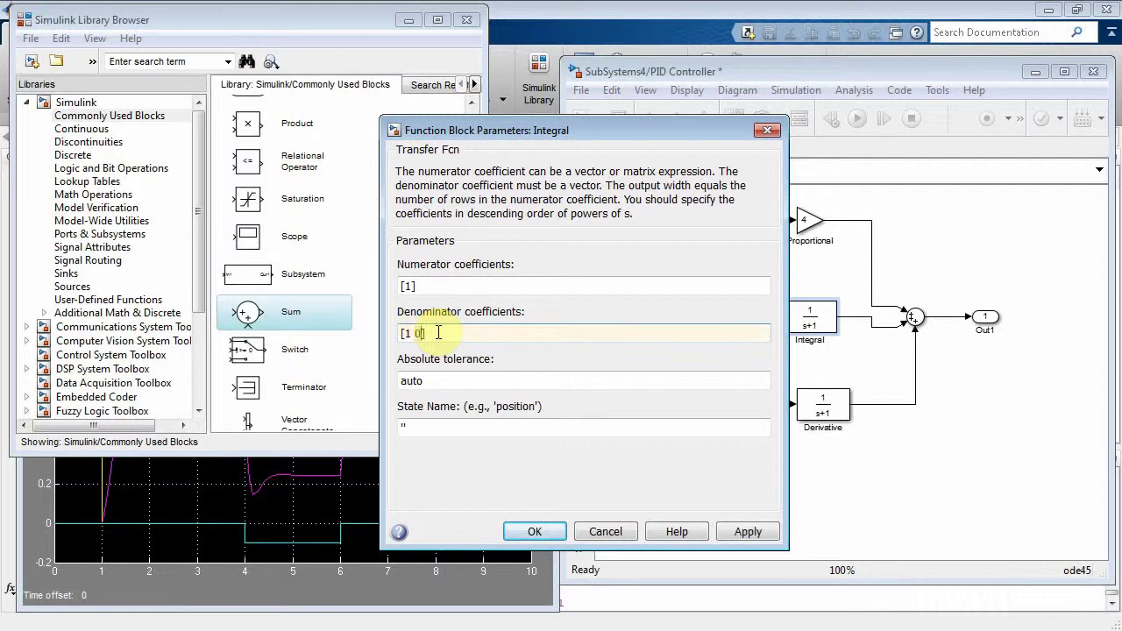
left_click(533, 532)
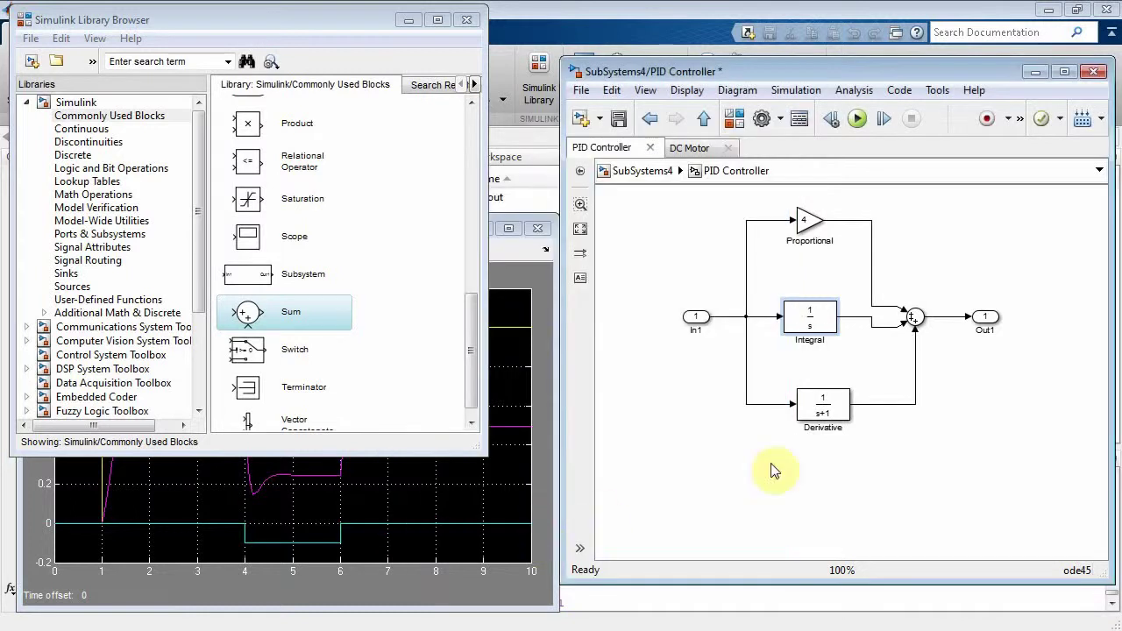
- Set the Derivative block's numerator to [1 0] so it reads s/(s+1), then nudge it into place
left_click(824, 408)
double_click(824, 409)
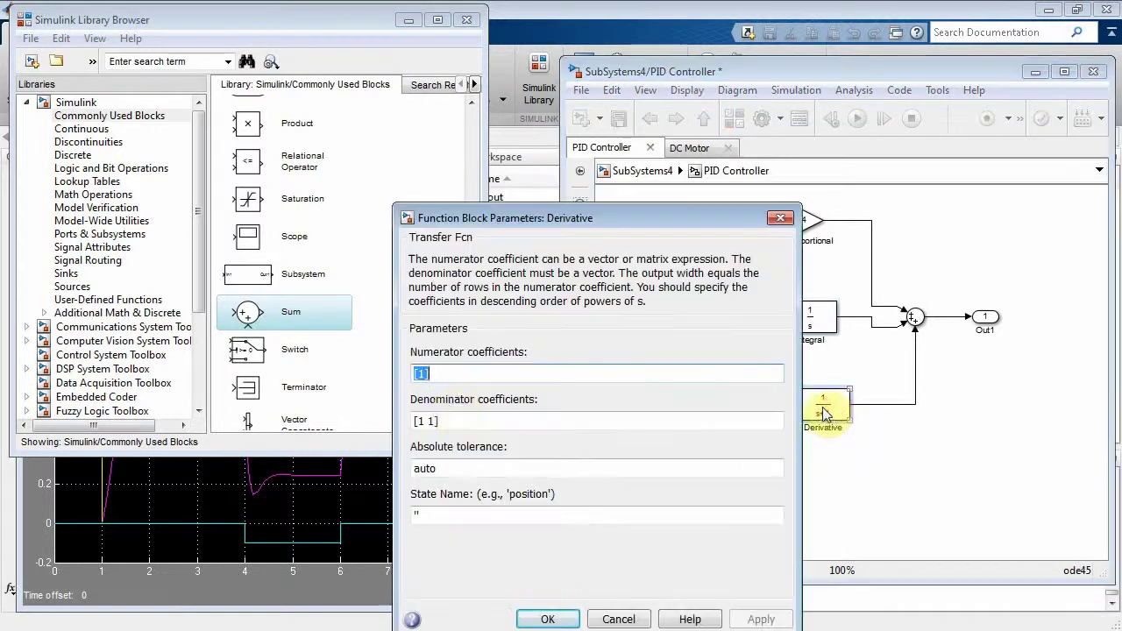
double_click(421, 372)
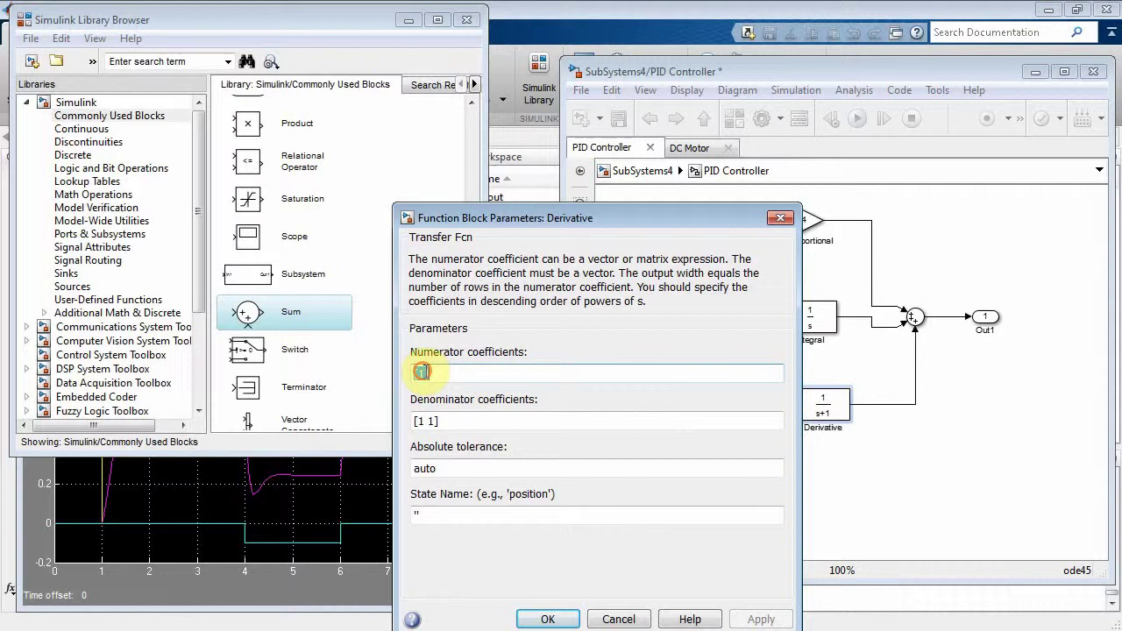
type("0")
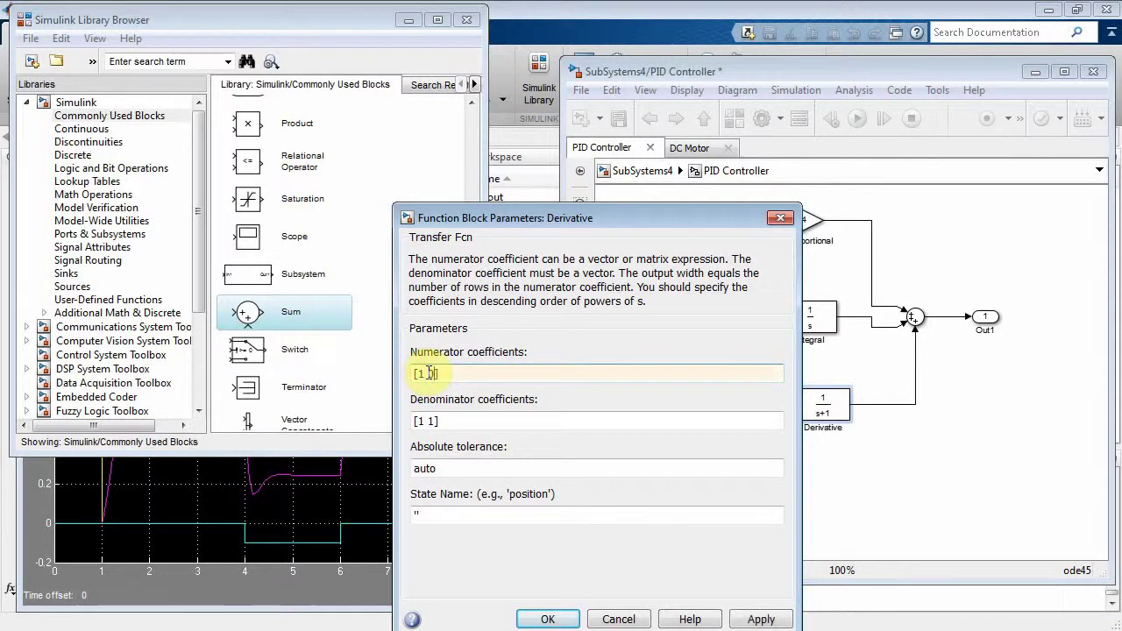
left_click(547, 619)
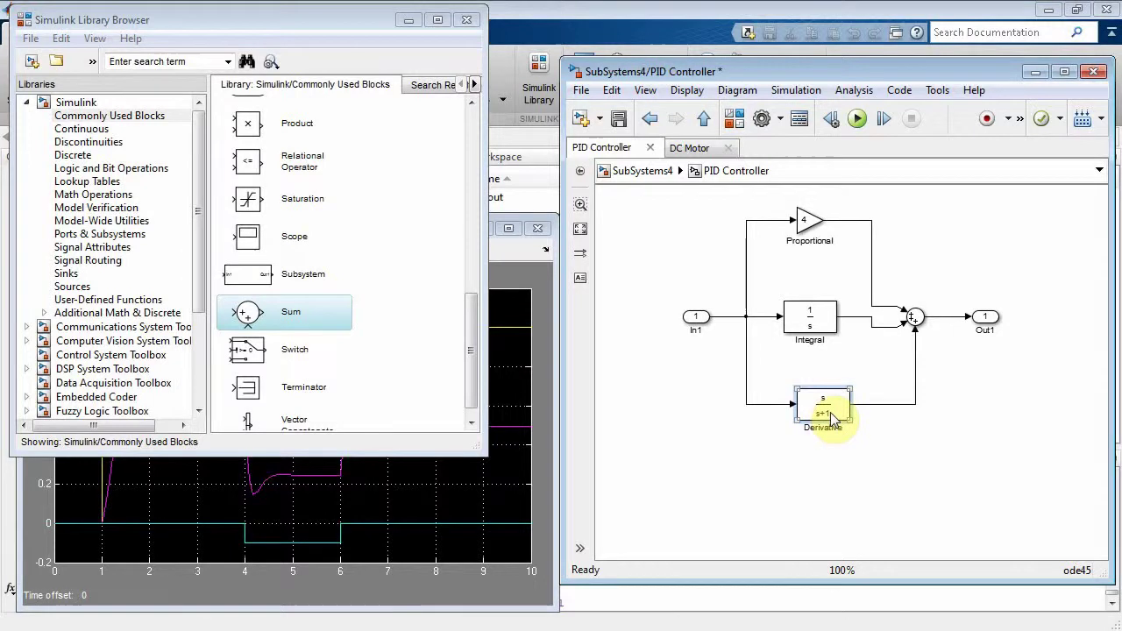
left_click_drag(827, 401, 822, 407)
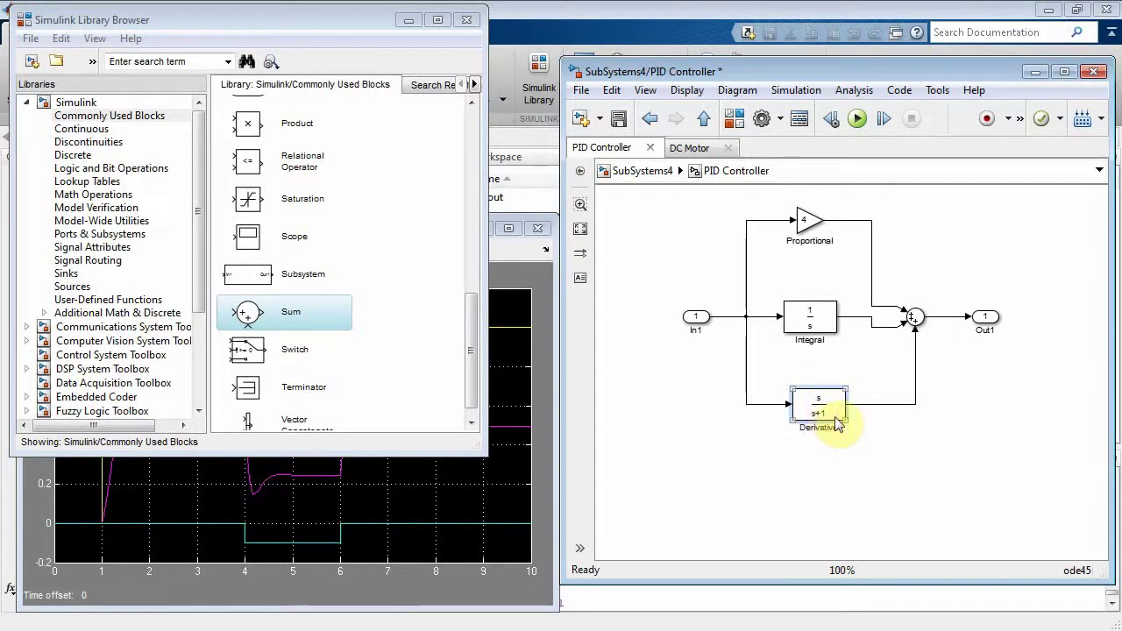
- Save the model and review the blocks inside the PID Controller subsystem
left_click(620, 121)
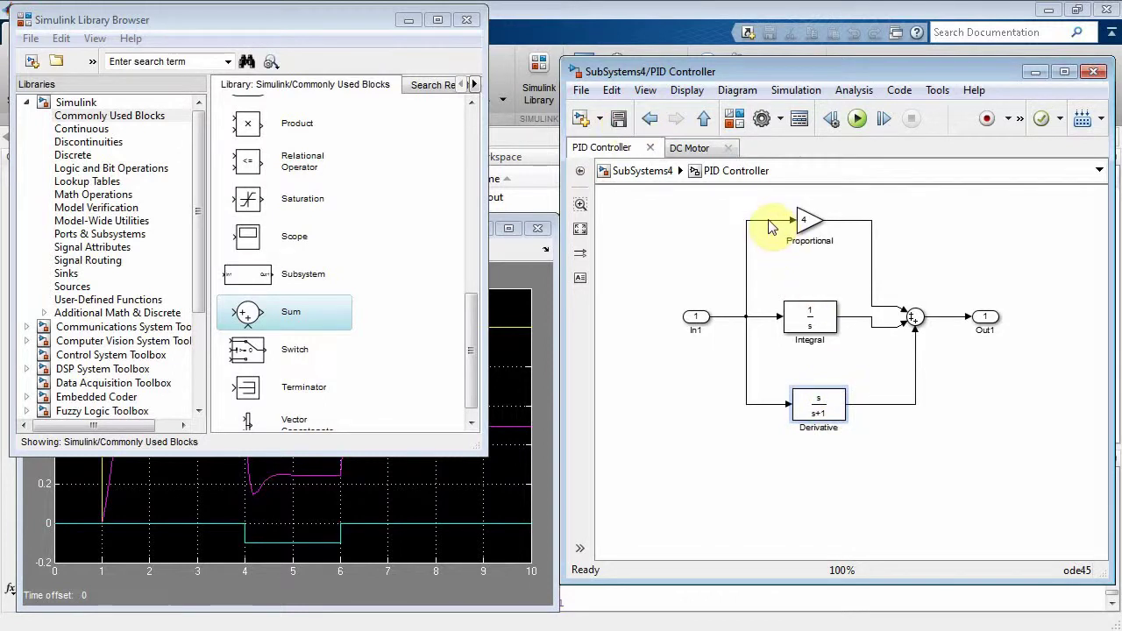
left_click(656, 172)
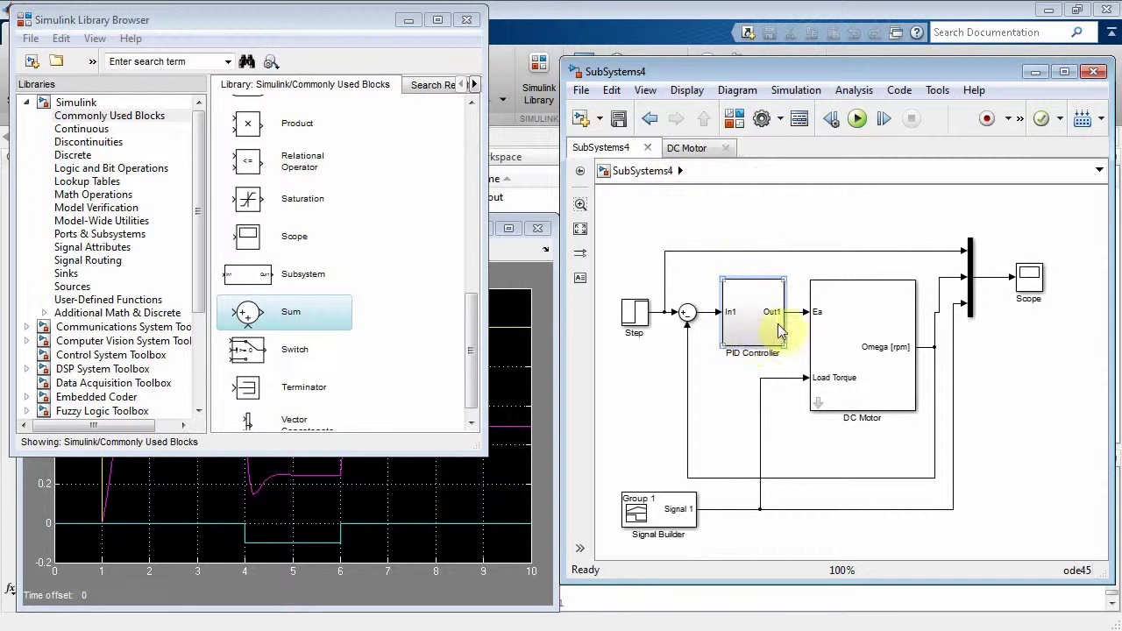
left_click(522, 254)
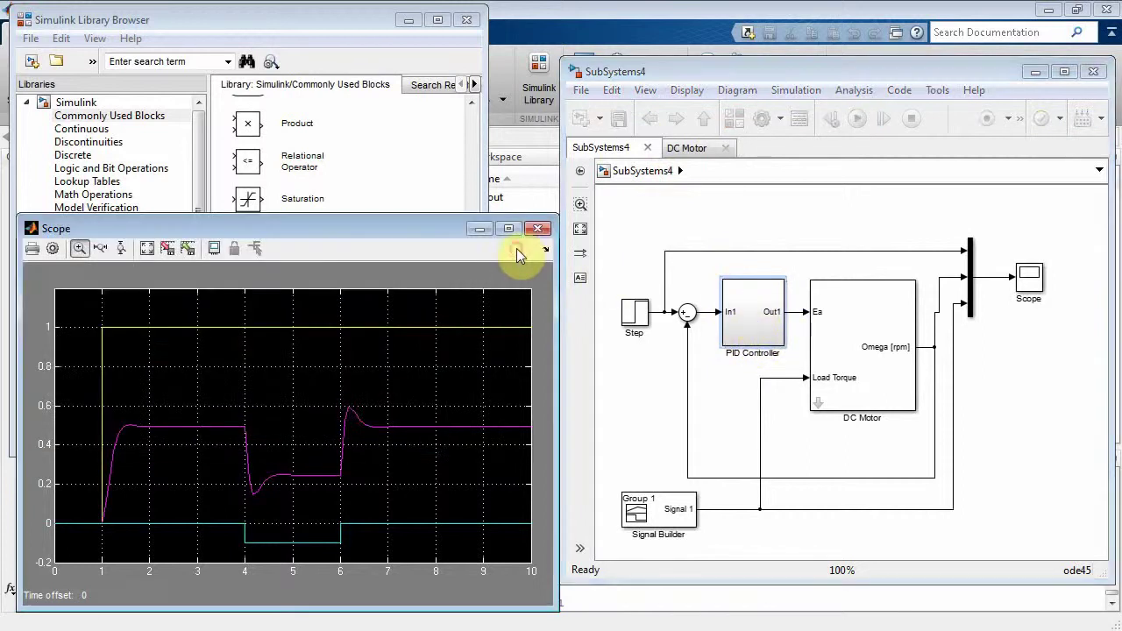
double_click(751, 320)
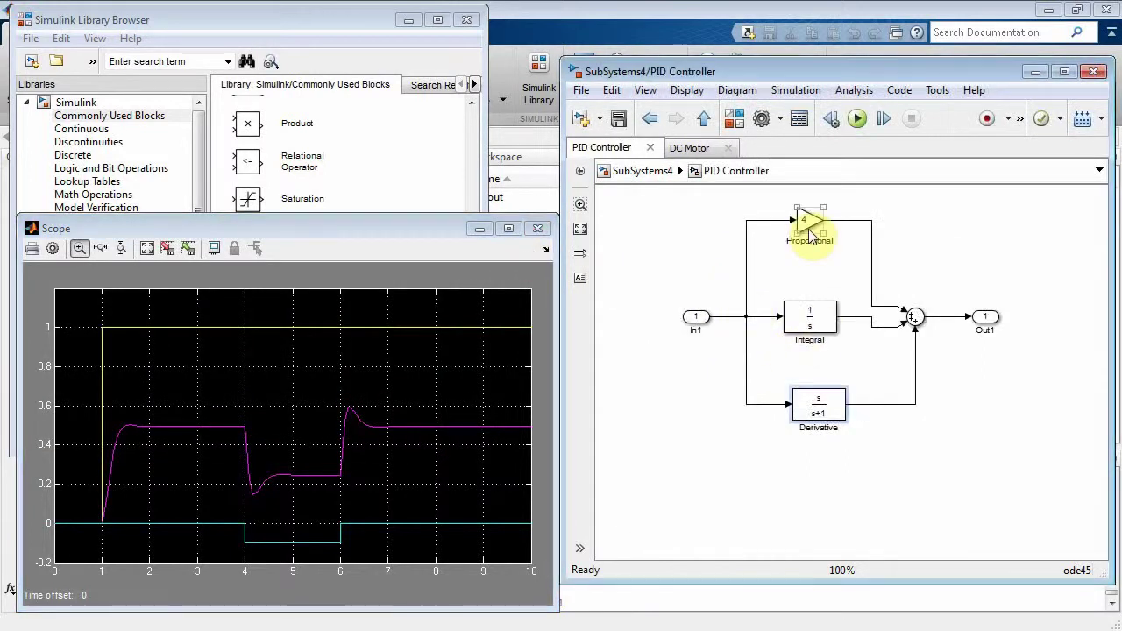
left_click(817, 419)
left_click(645, 171)
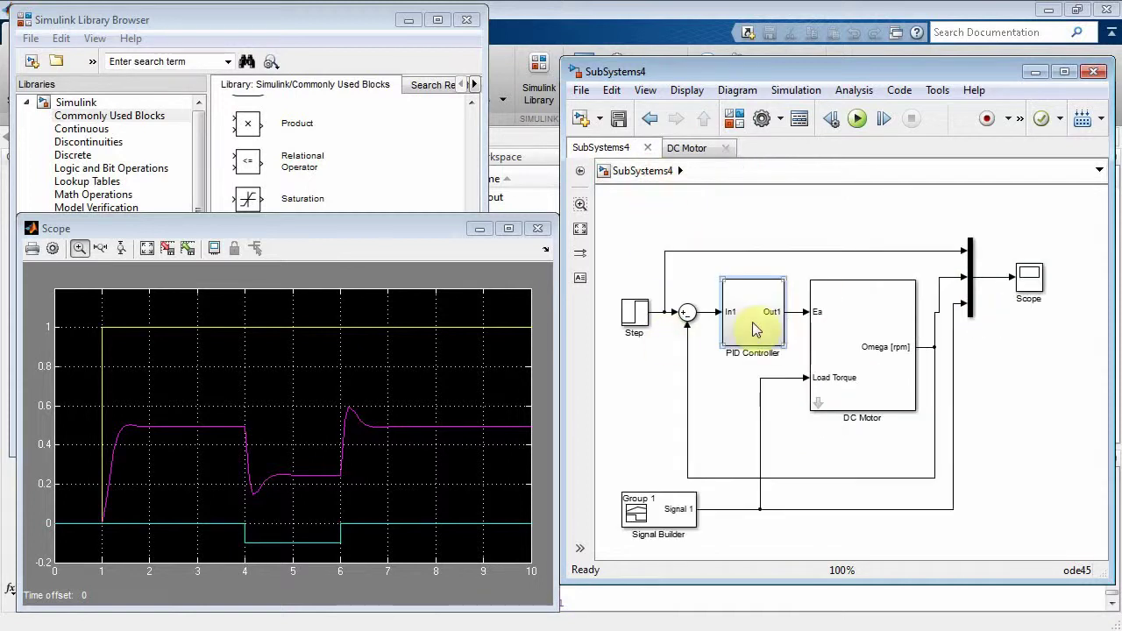
- Autoscale the Scope and rerun the simulation to see speed approach 0.86
left_click(321, 238)
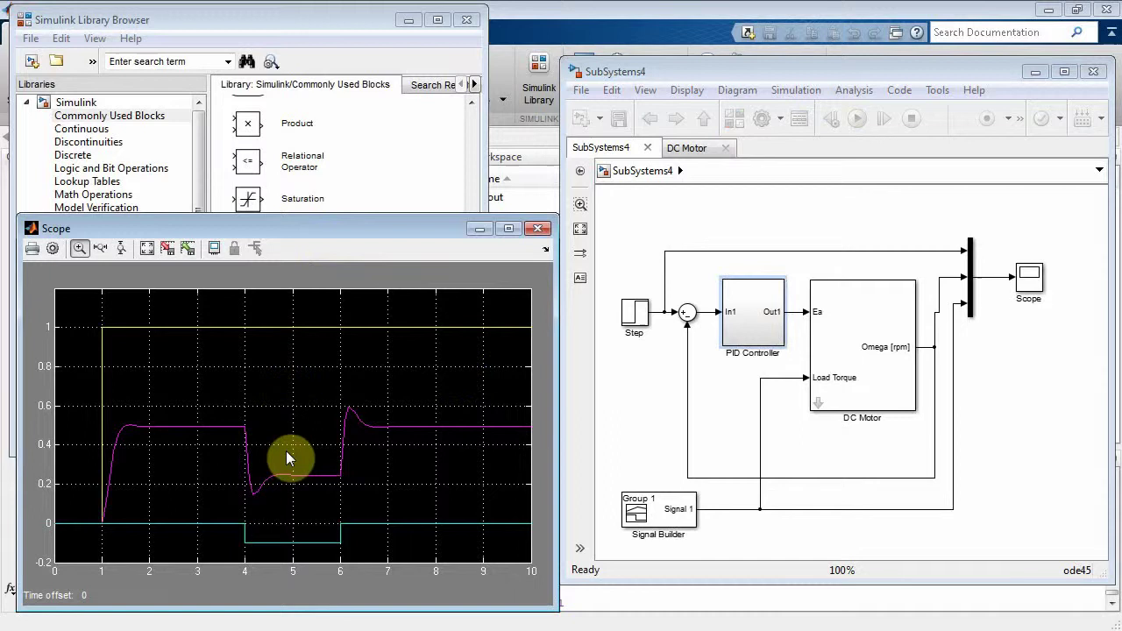
left_click(791, 79)
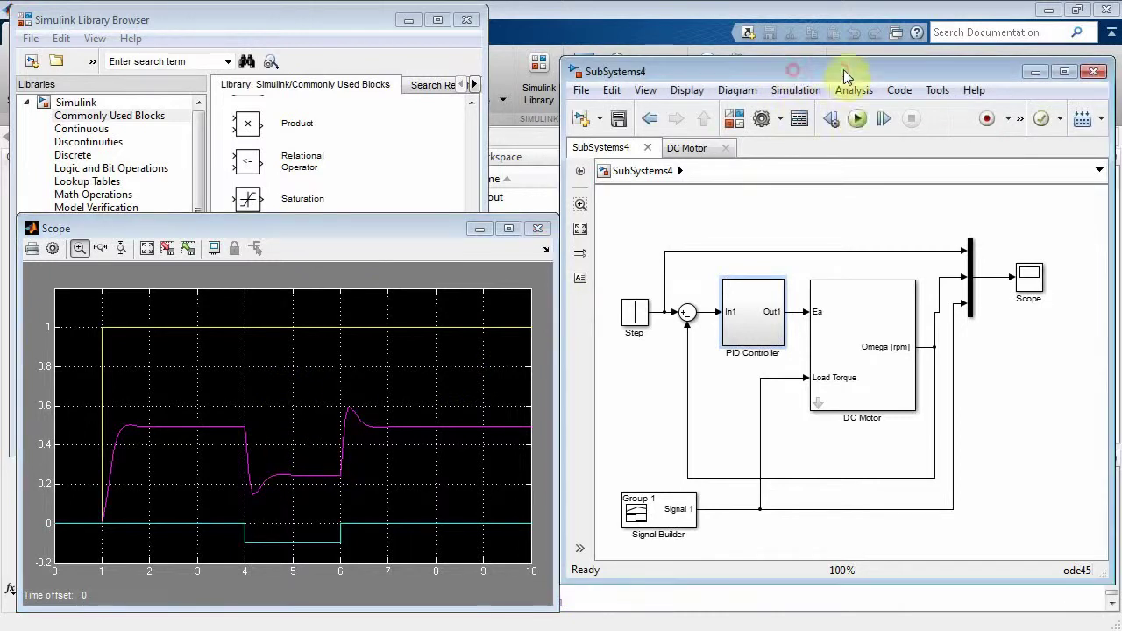
left_click(170, 252)
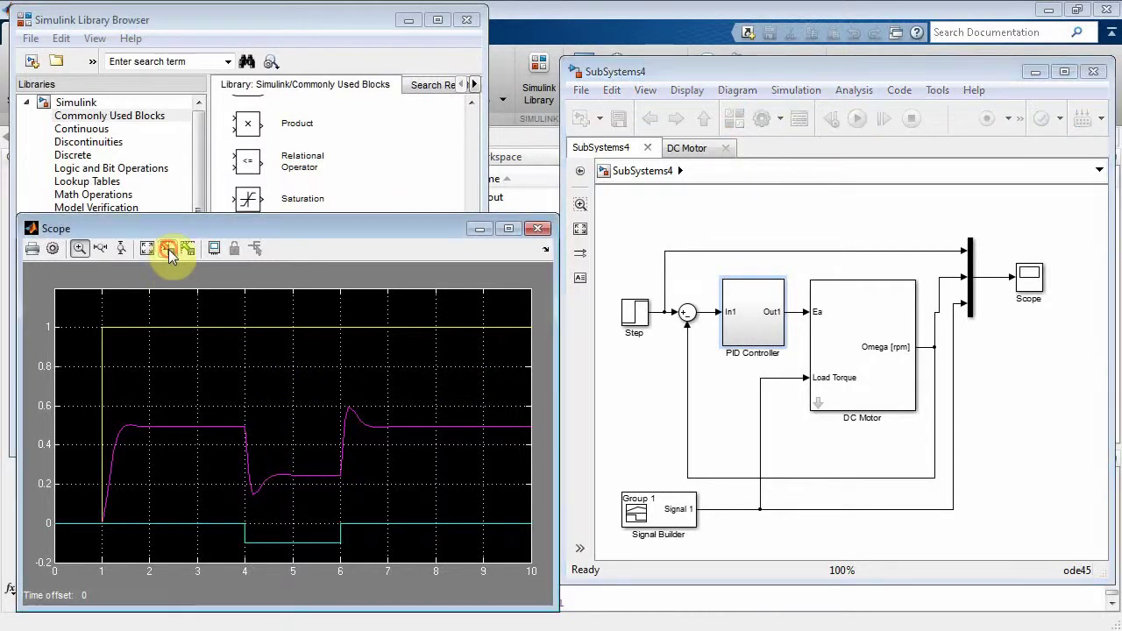
left_click(868, 66)
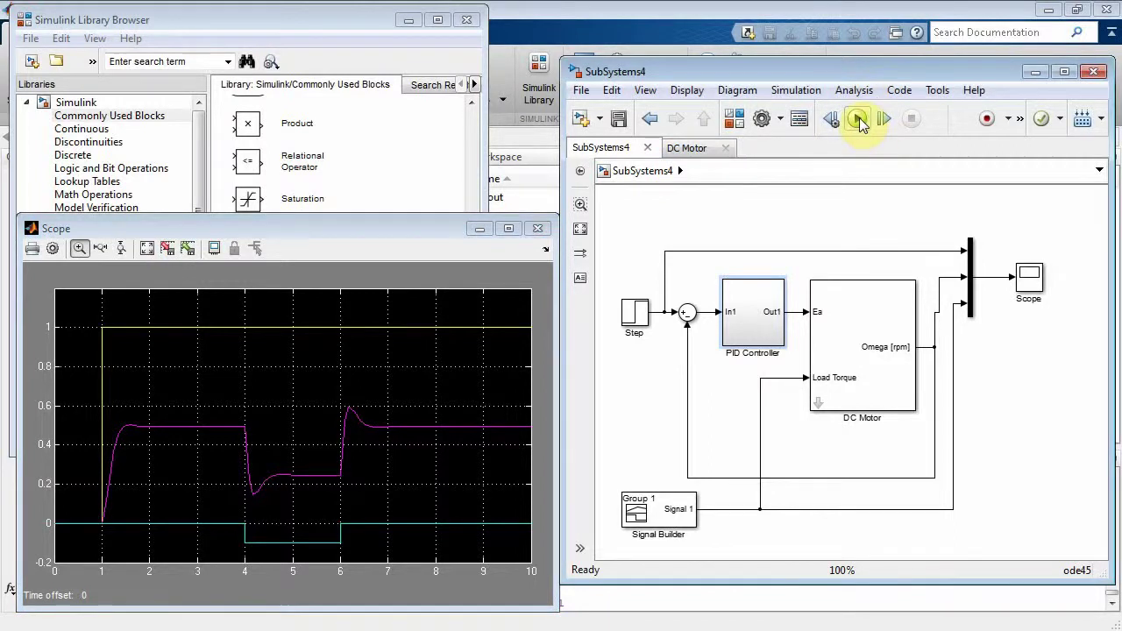
left_click(859, 120)
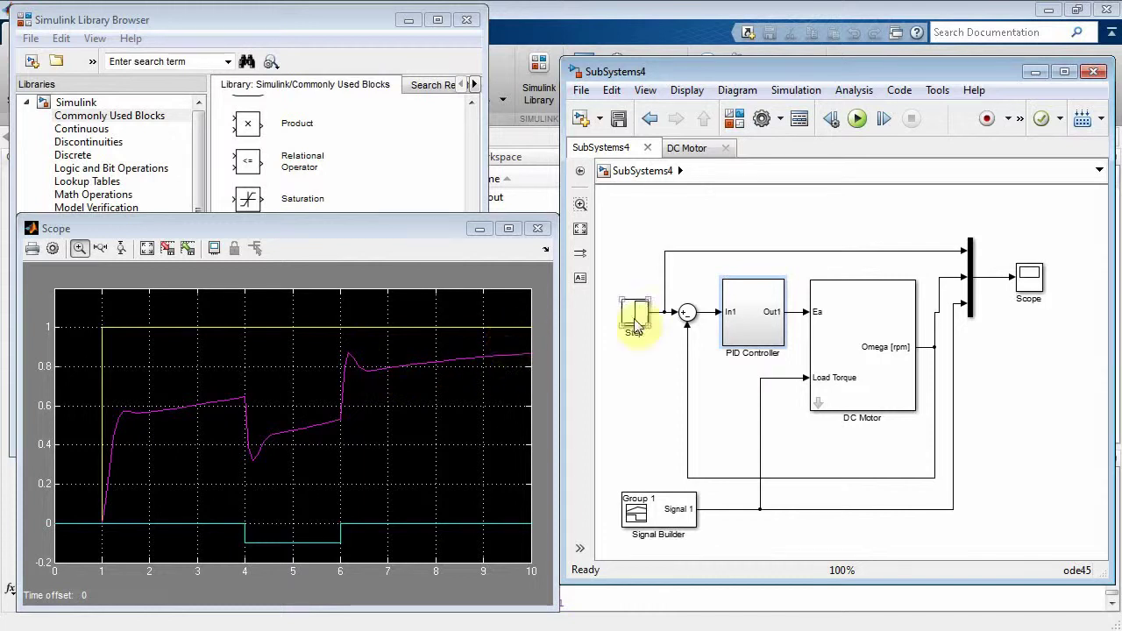
- Set the Proportional gain to 20 and rerun the simulation
double_click(761, 333)
left_click(806, 222)
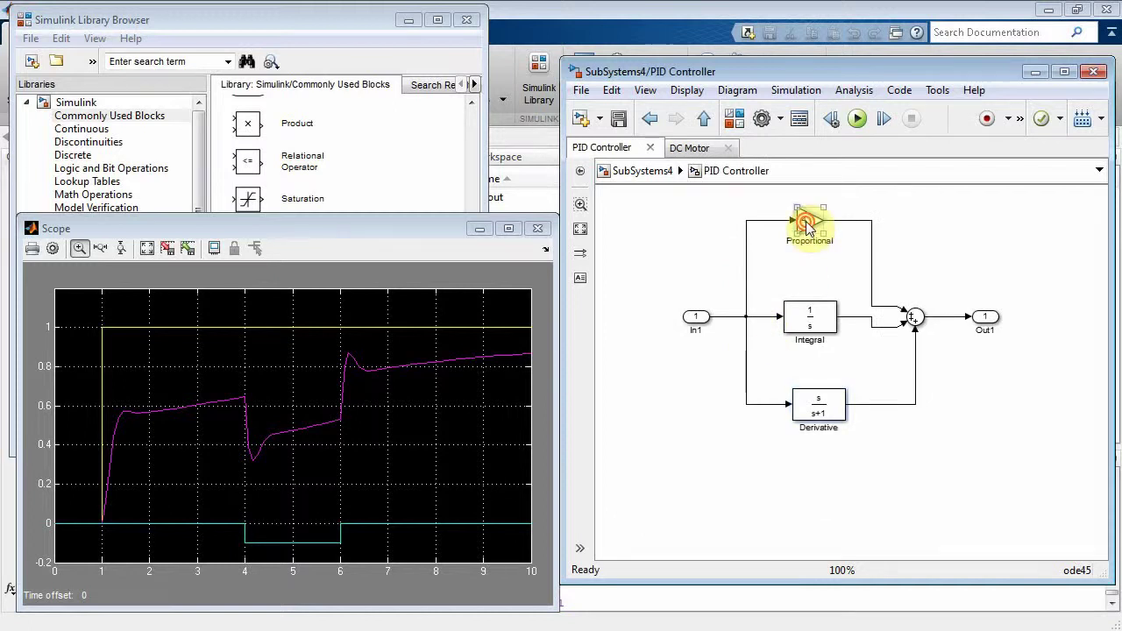
double_click(806, 222)
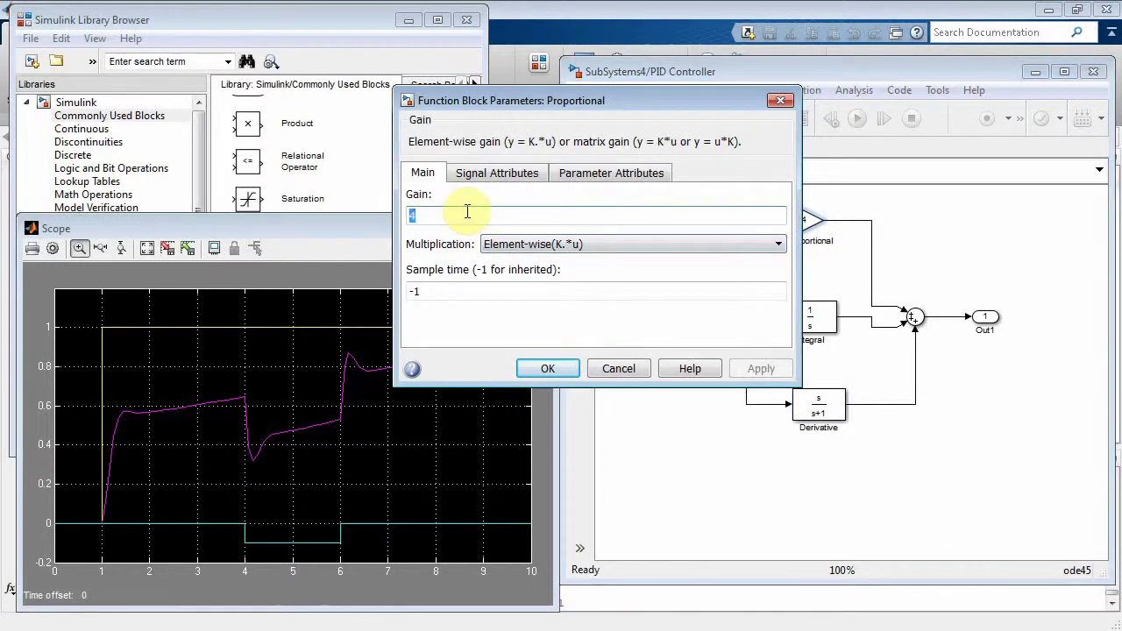
type("20")
left_click(547, 368)
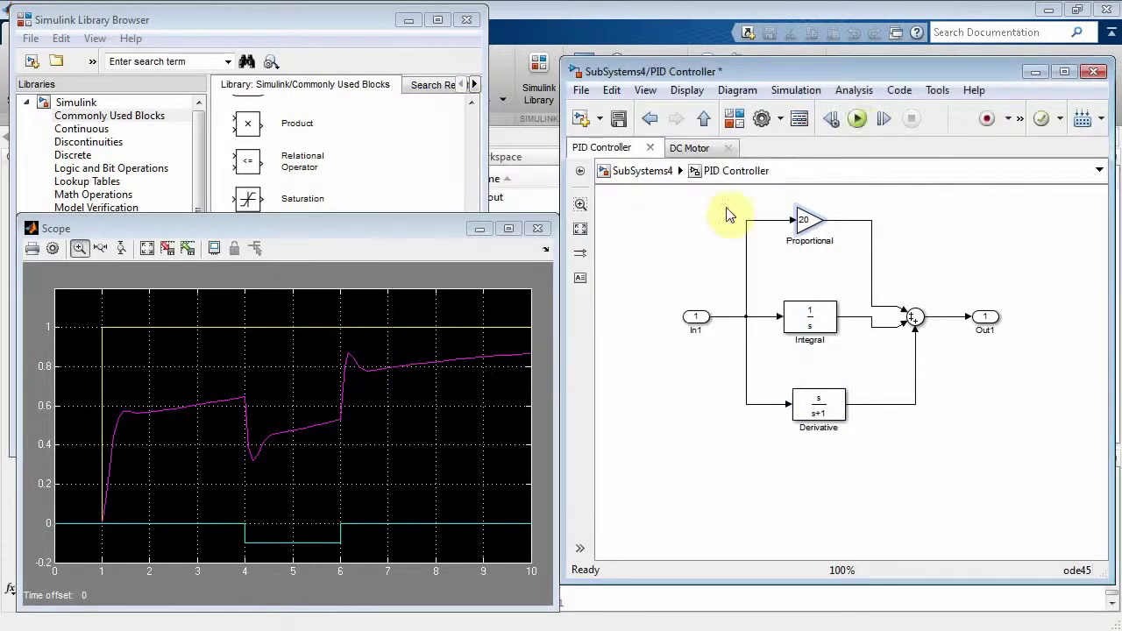
left_click(857, 119)
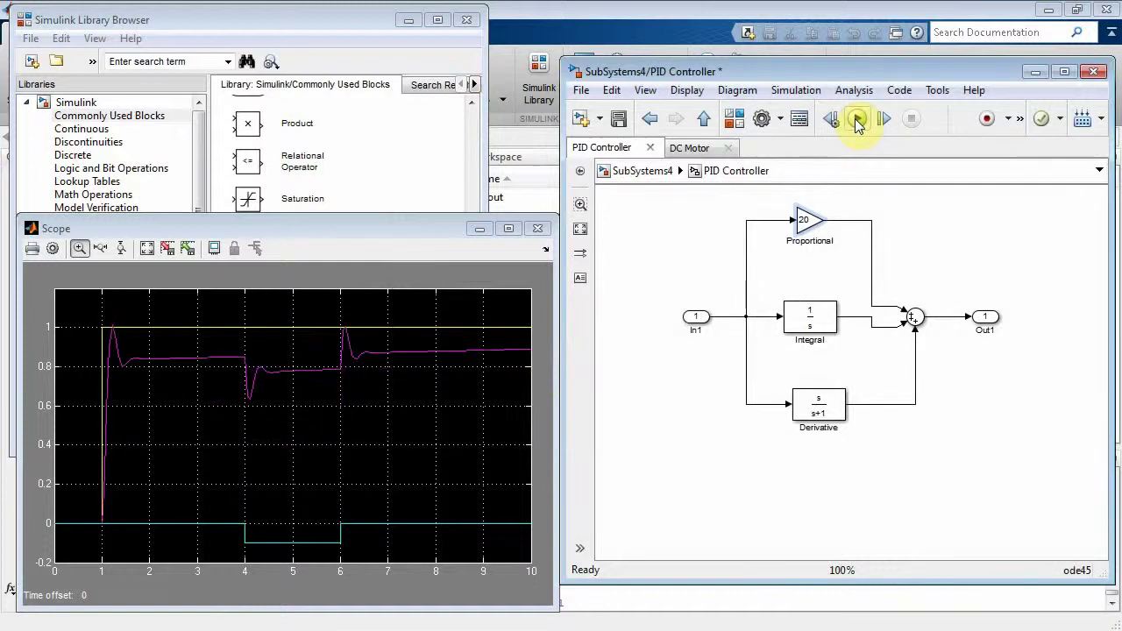
- Raise the Proportional gain to 40 and rerun the simulation
double_click(807, 221)
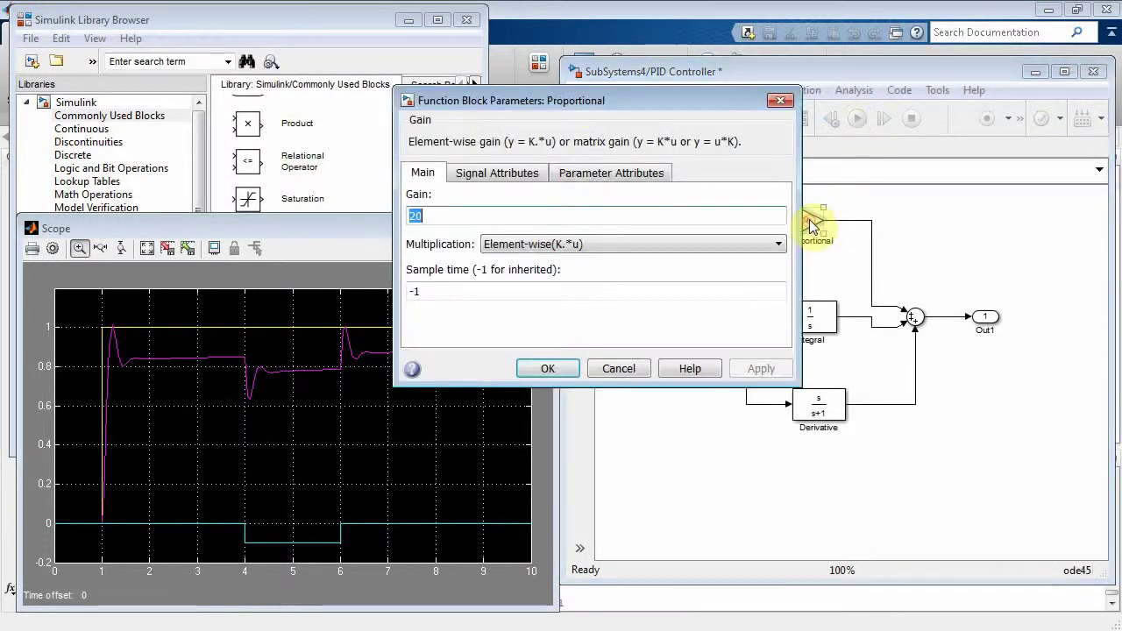
type("40")
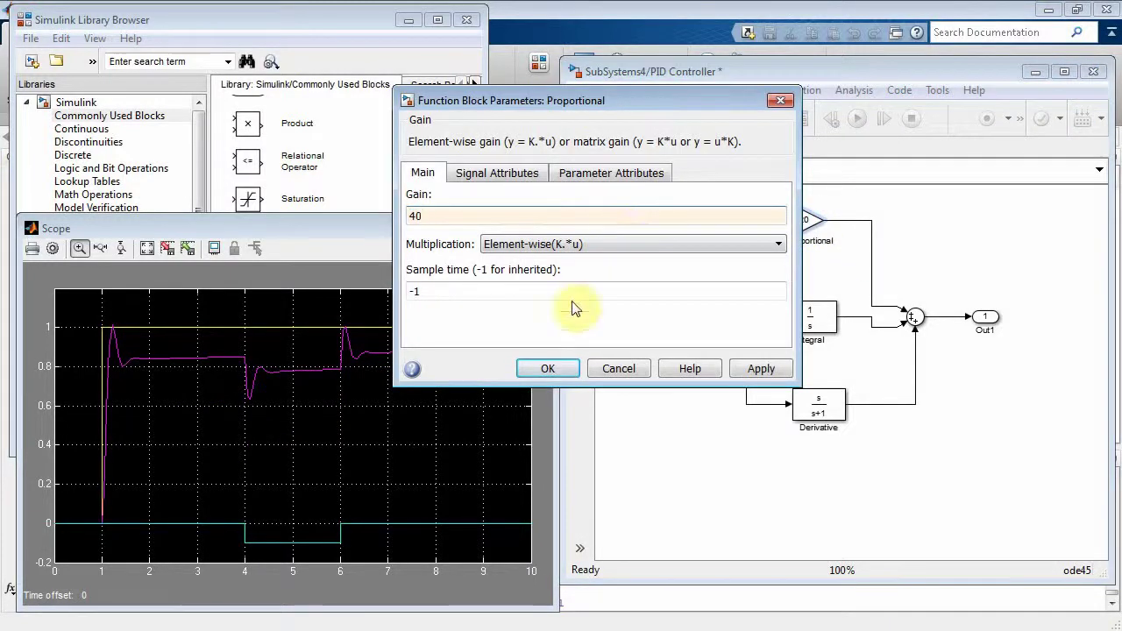
left_click(548, 368)
left_click(857, 119)
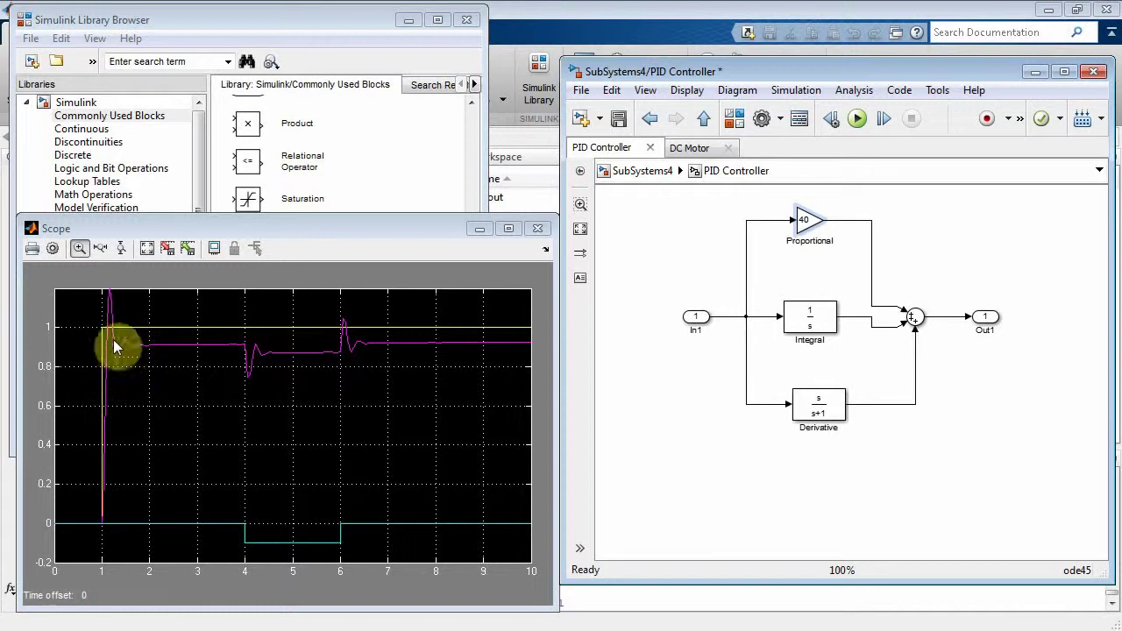
- Open the Integral block's parameters, showing numerator [1] and denominator [1 0]
left_click(814, 326)
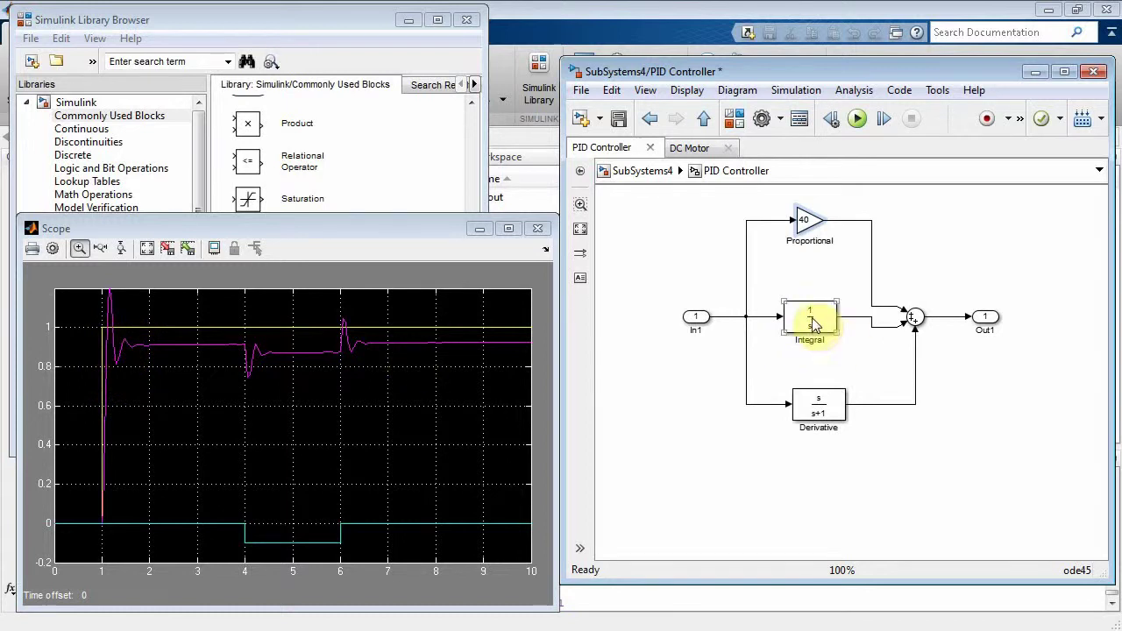
double_click(812, 324)
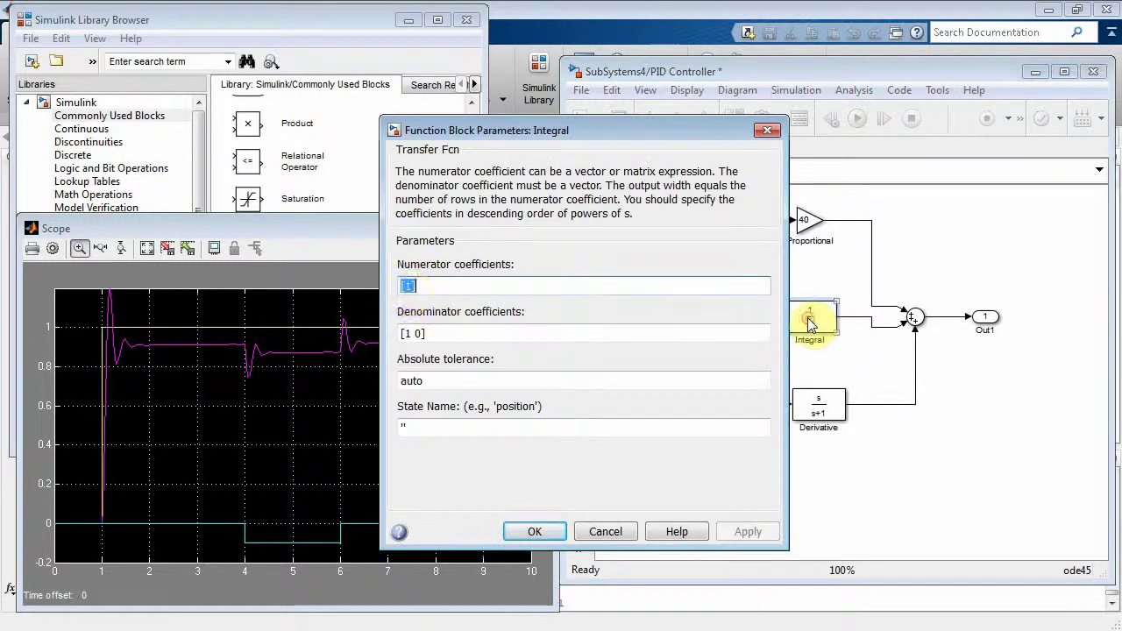
- Change the Integral numerator to [10], making it 10/s, and rerun the simulation
left_click(411, 289)
type("0")
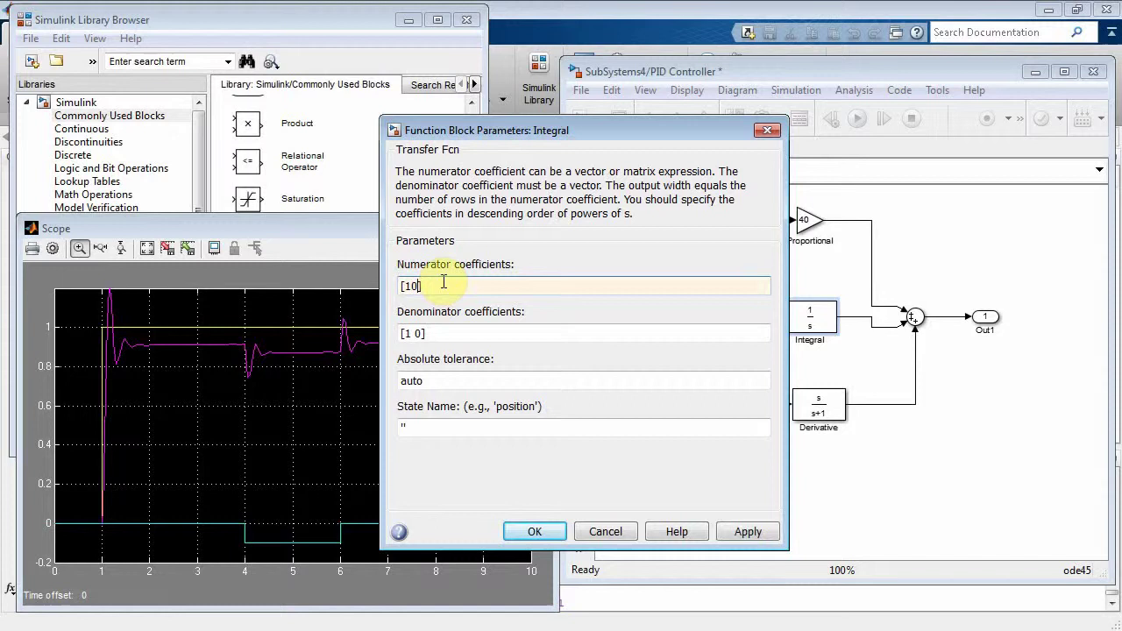
left_click(535, 531)
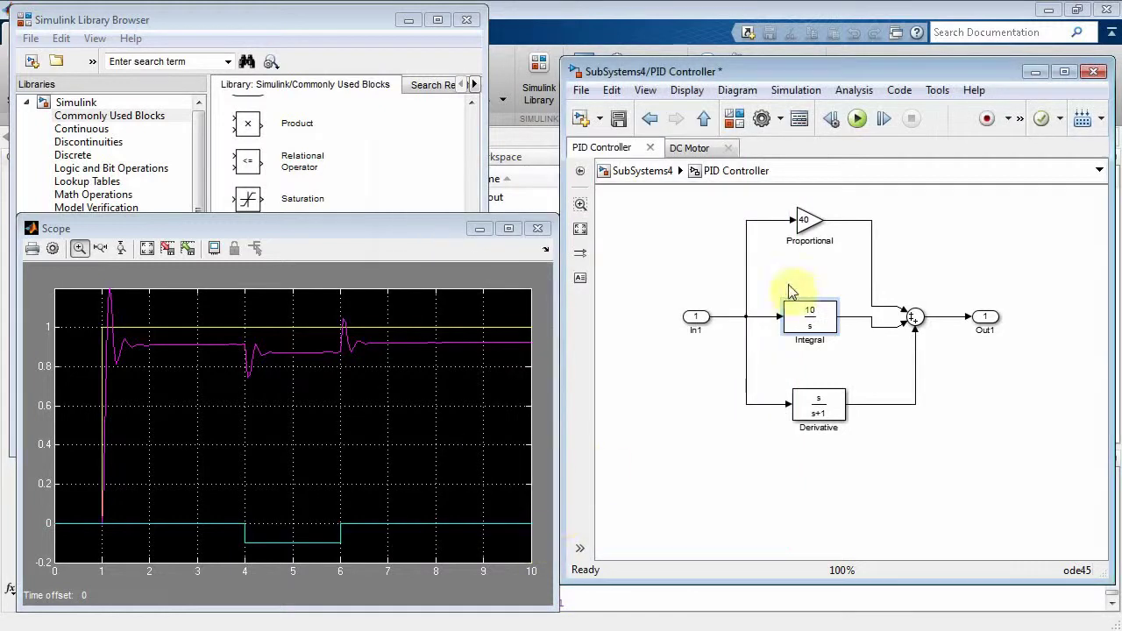
left_click(858, 121)
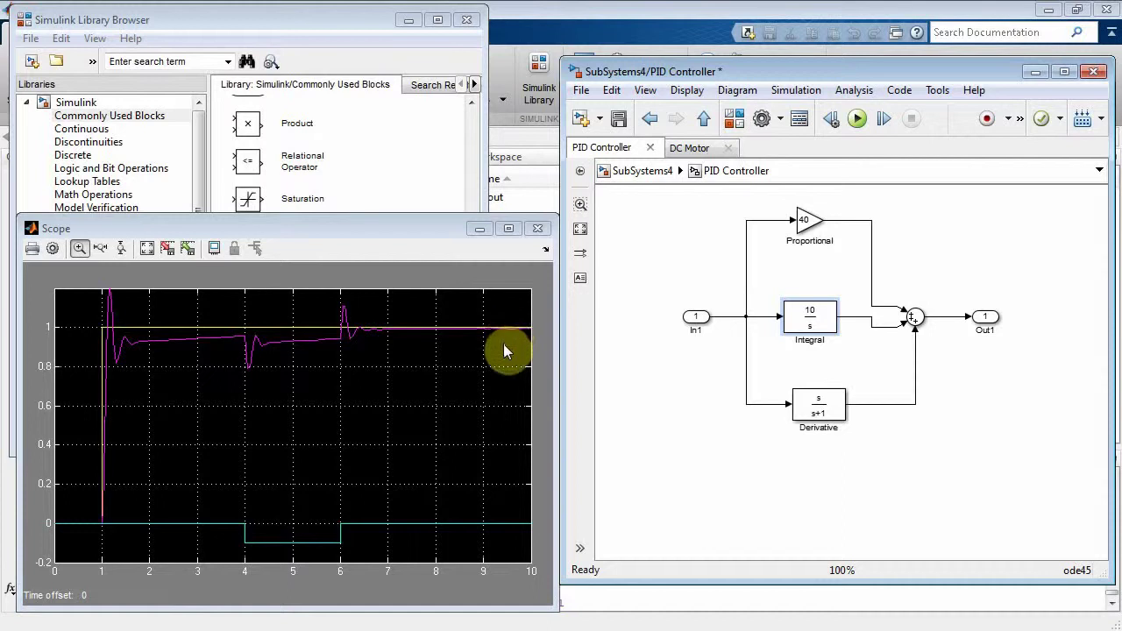
- Set the Integral numerator to [100] (100/s) and rerun the simulation
left_click(819, 406)
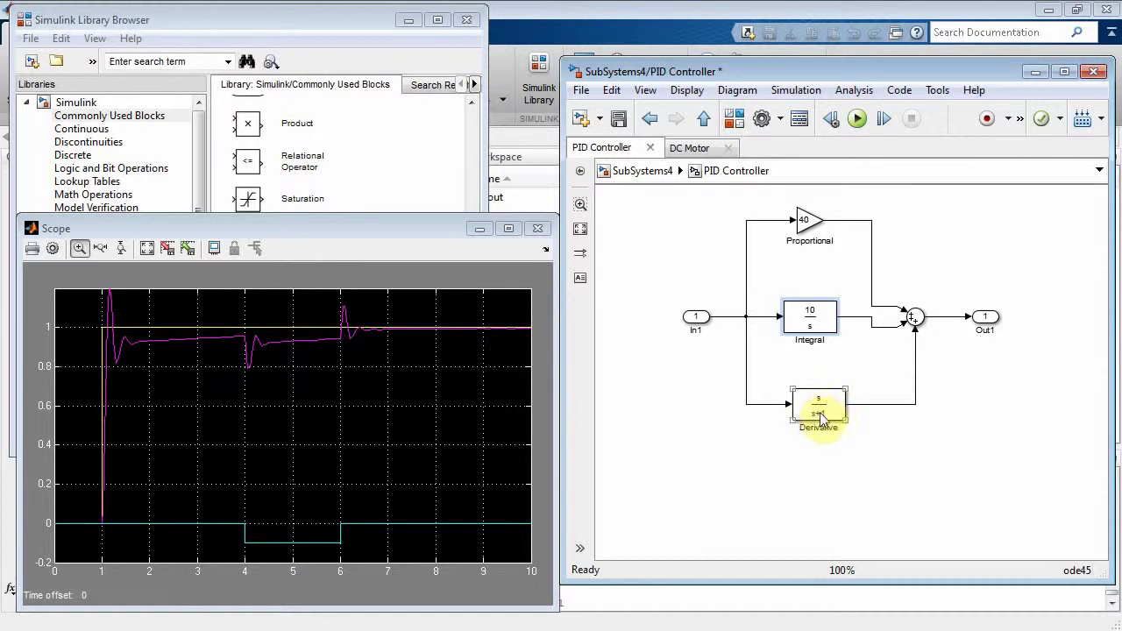
left_click(520, 396)
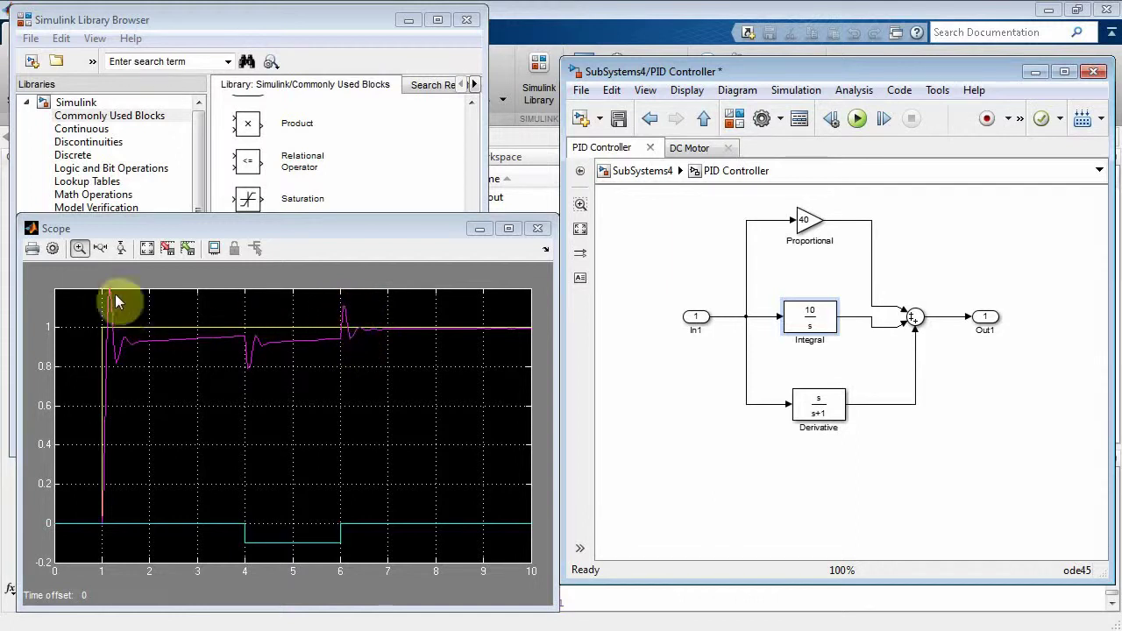
left_click(824, 412)
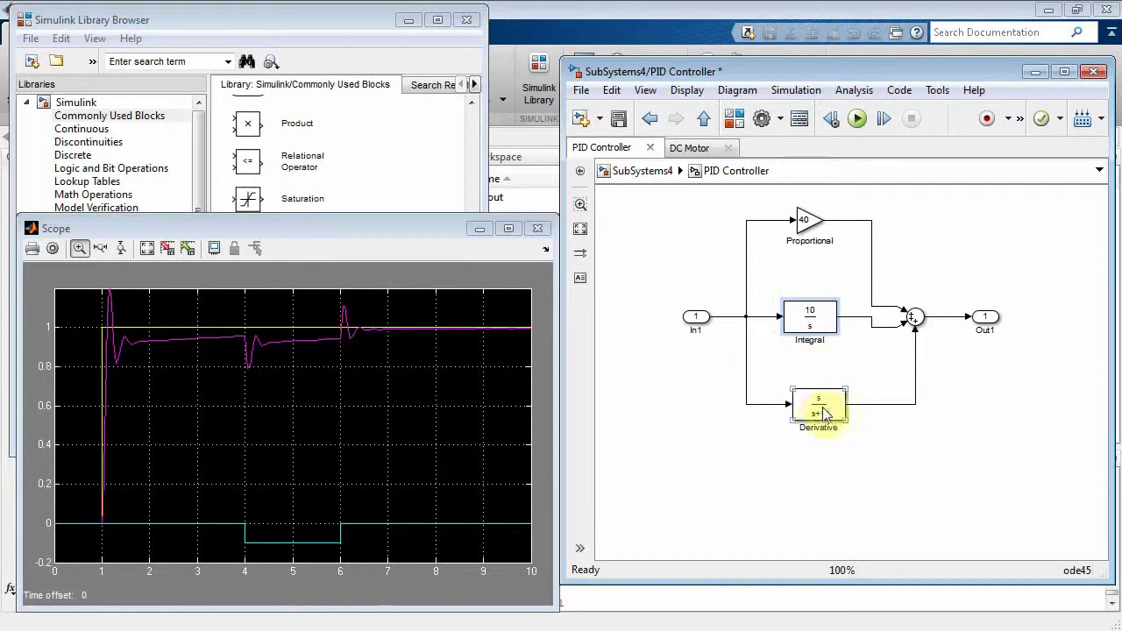
left_click(811, 334)
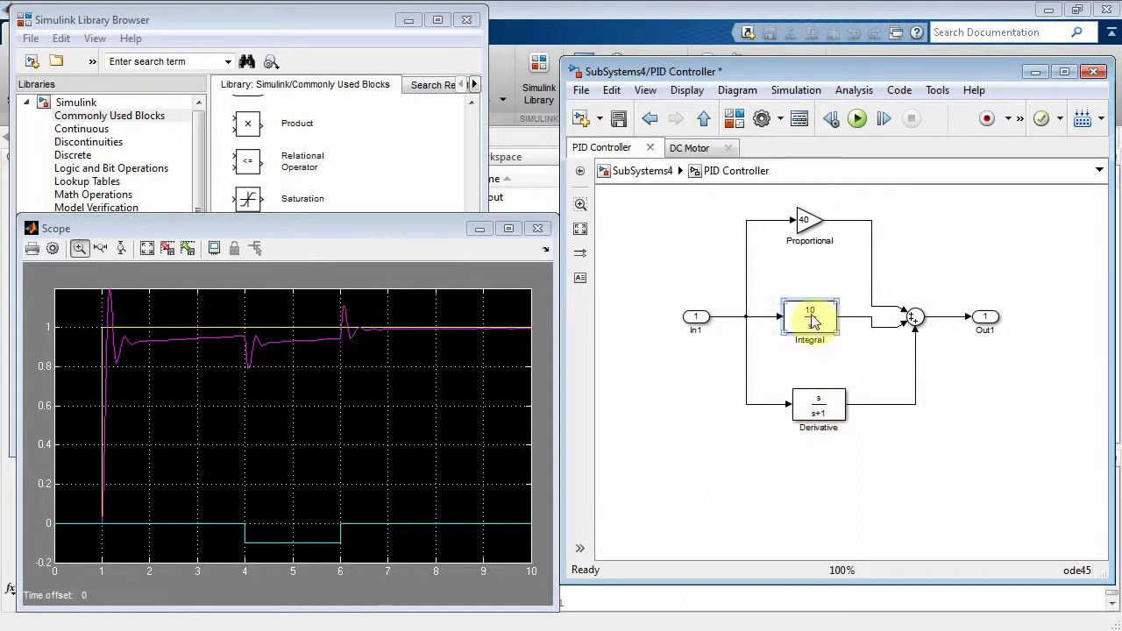
double_click(811, 320)
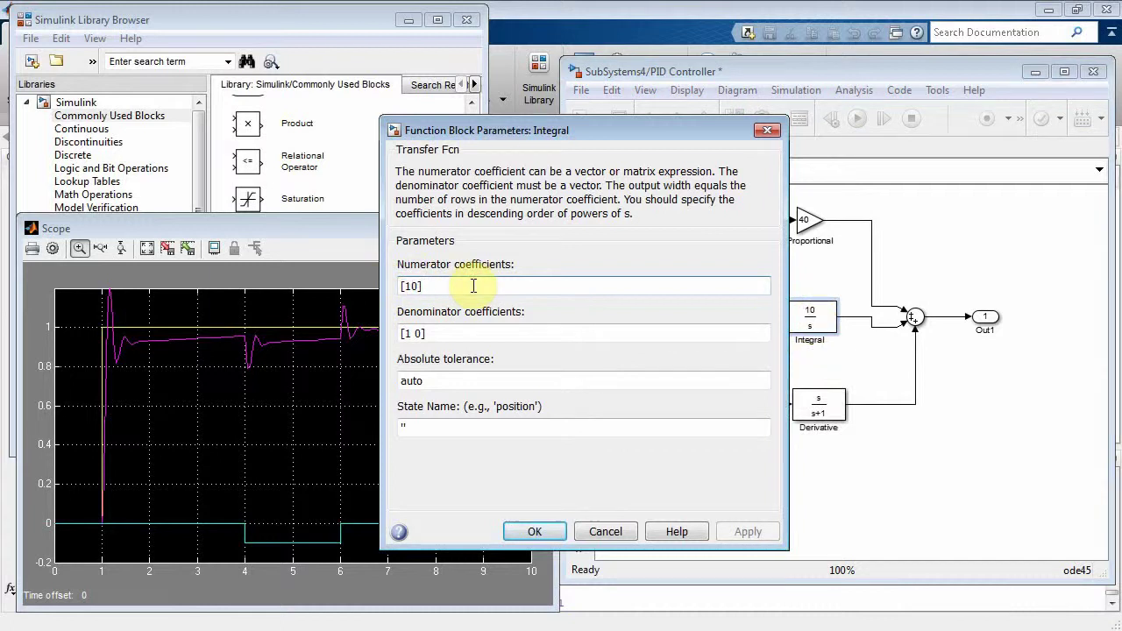
type("0")
left_click(544, 532)
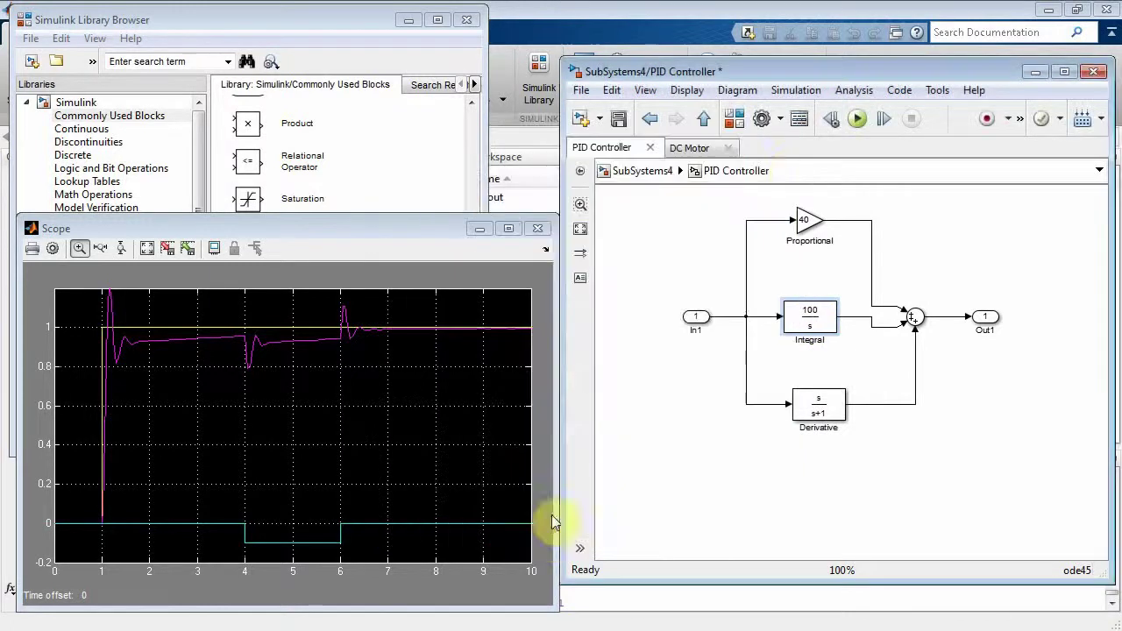
left_click(863, 121)
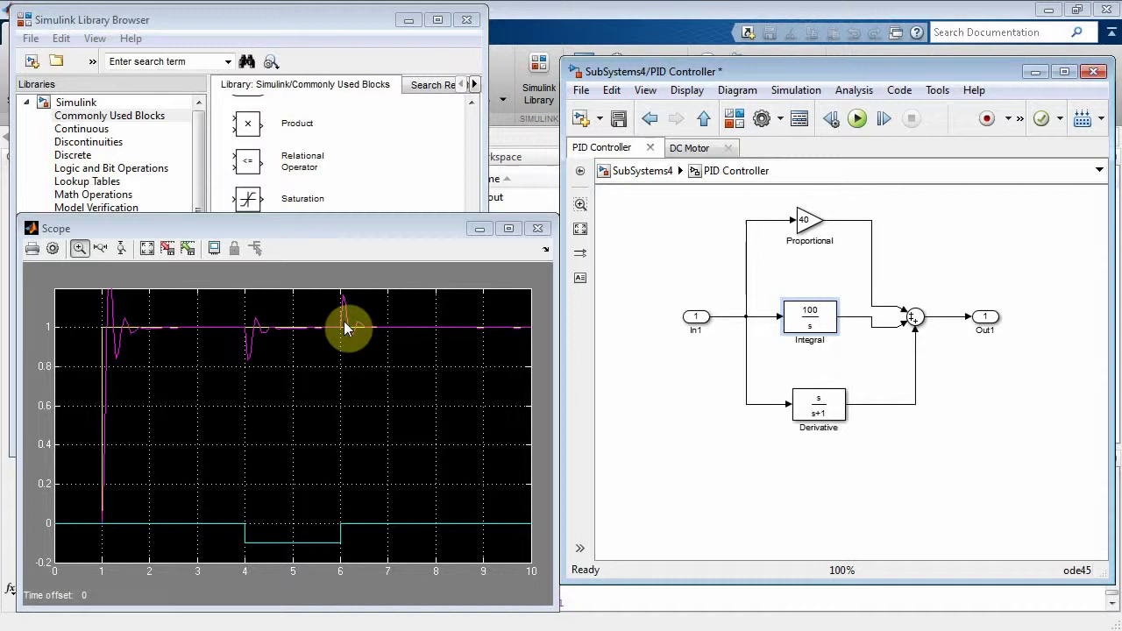
- Set the Derivative numerator to [10 0] and rerun the simulation
left_click(823, 416)
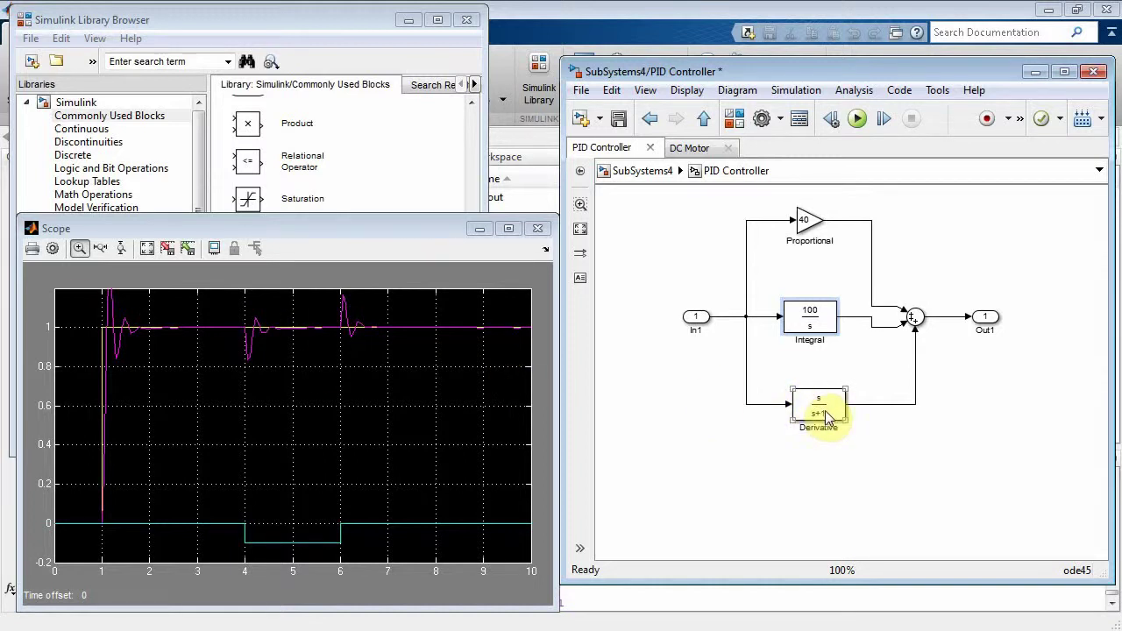
double_click(823, 416)
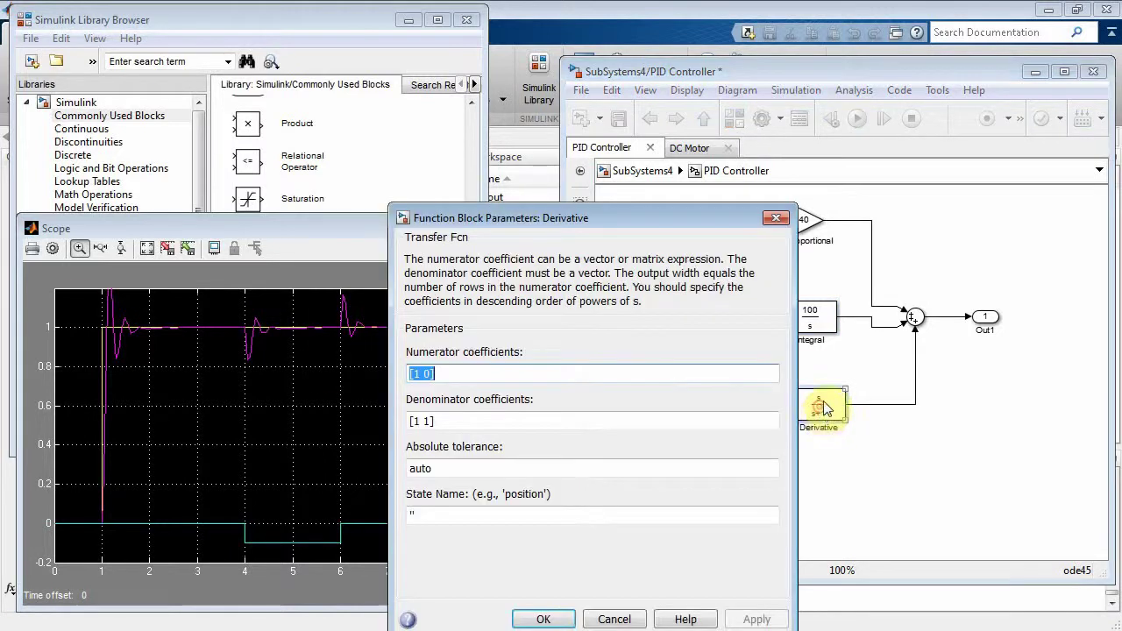
left_click(414, 374)
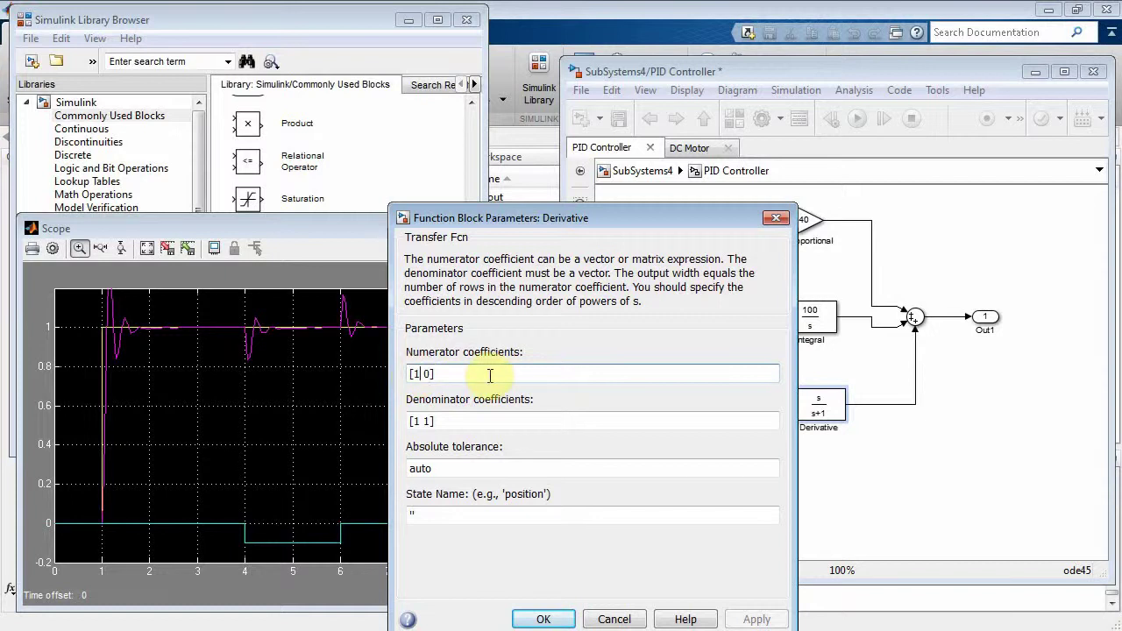
left_click(542, 617)
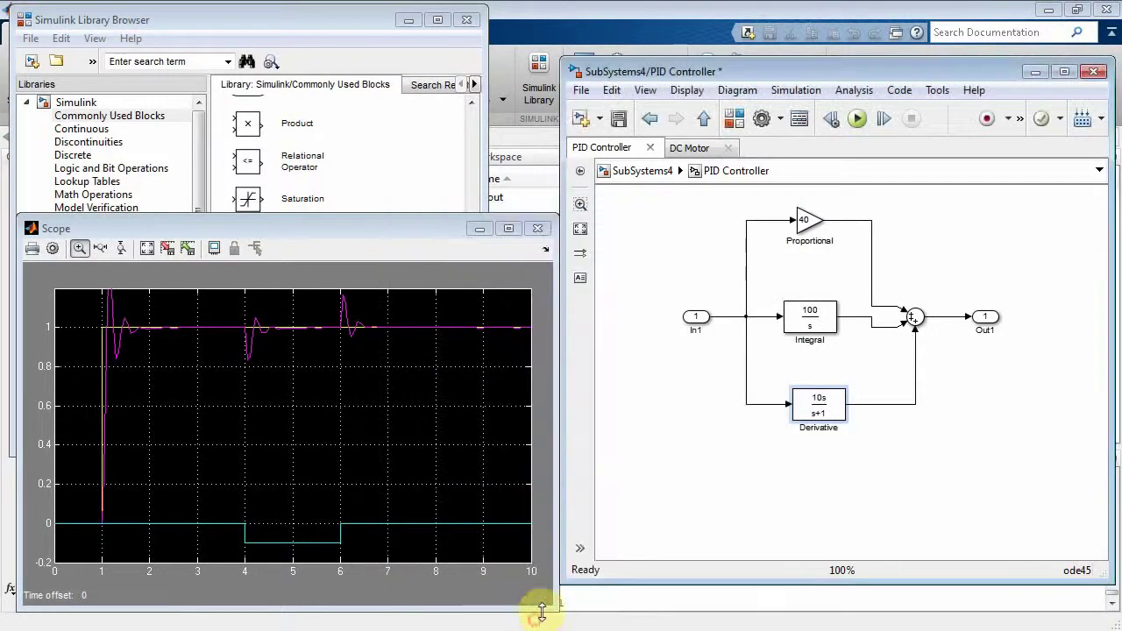
left_click(859, 120)
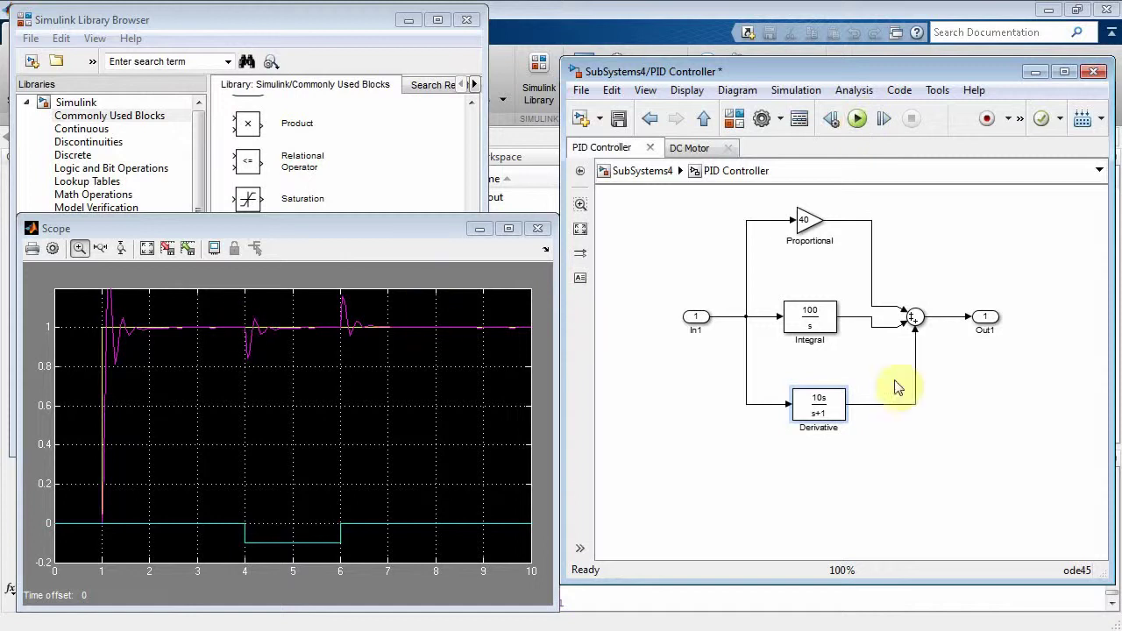
- Raise the Derivative numerator to [100 0], giving 100s/(s+1), and rerun
double_click(824, 404)
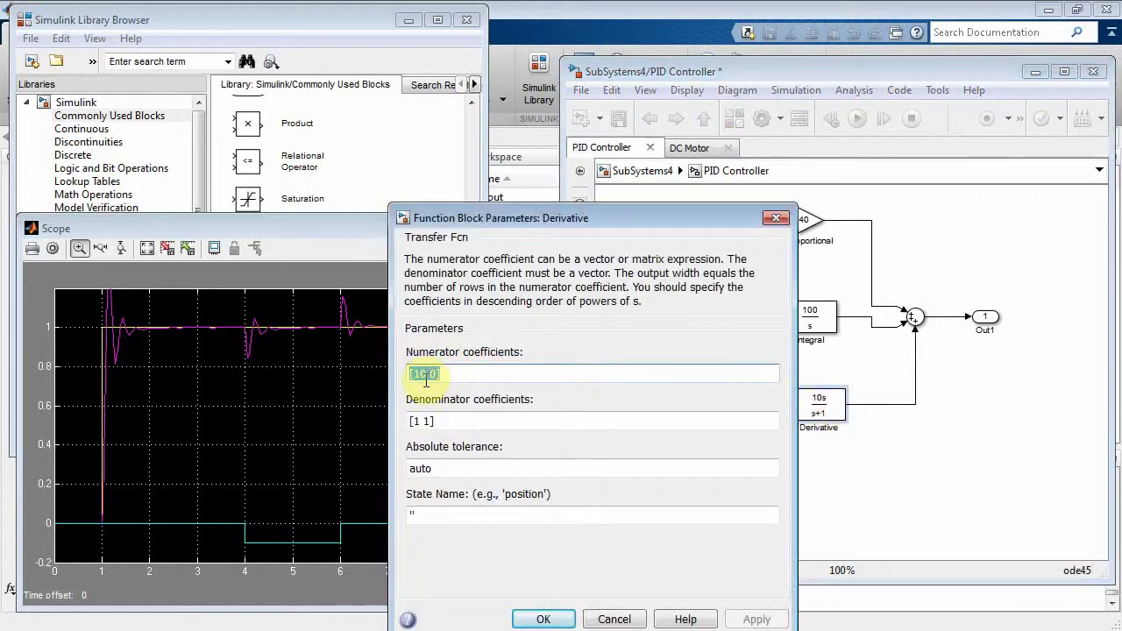
left_click(427, 375)
type("0")
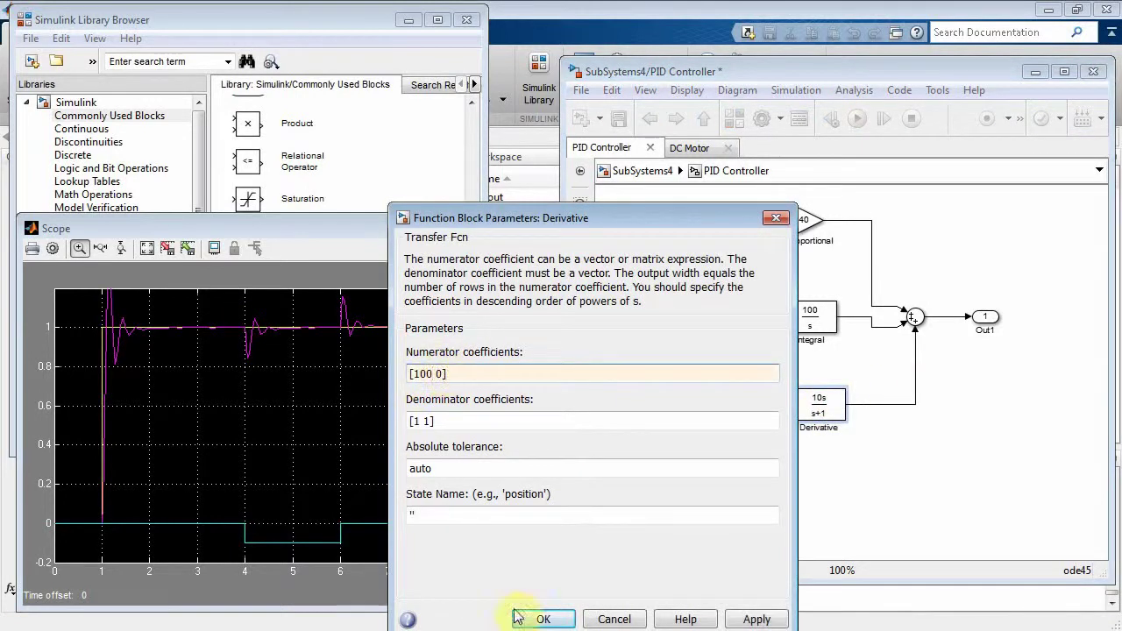
left_click(544, 619)
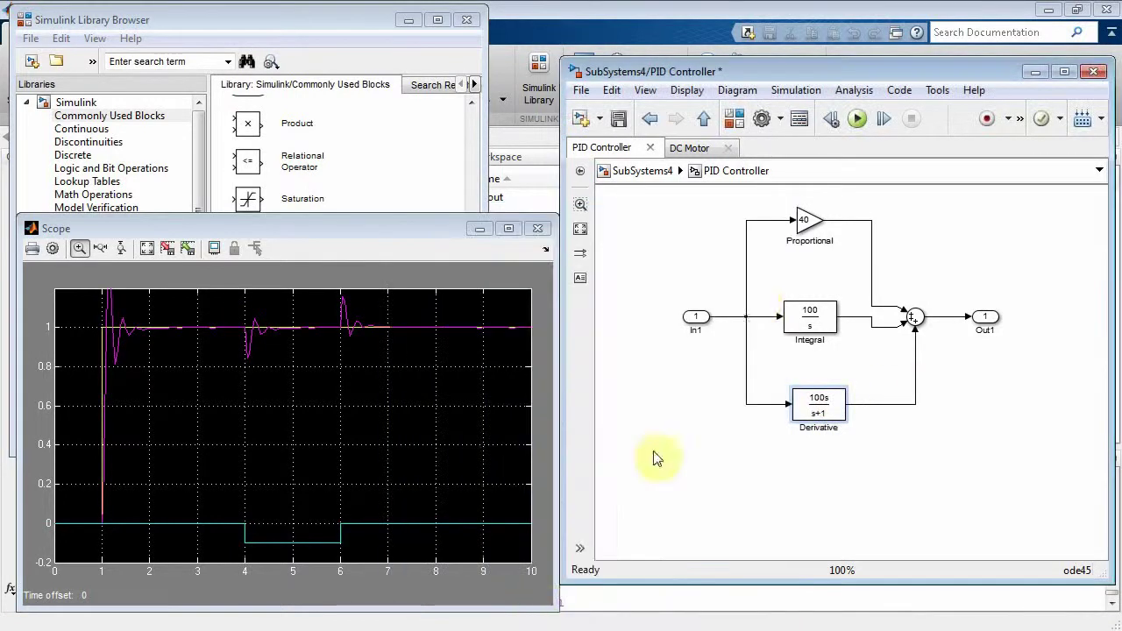
left_click(859, 119)
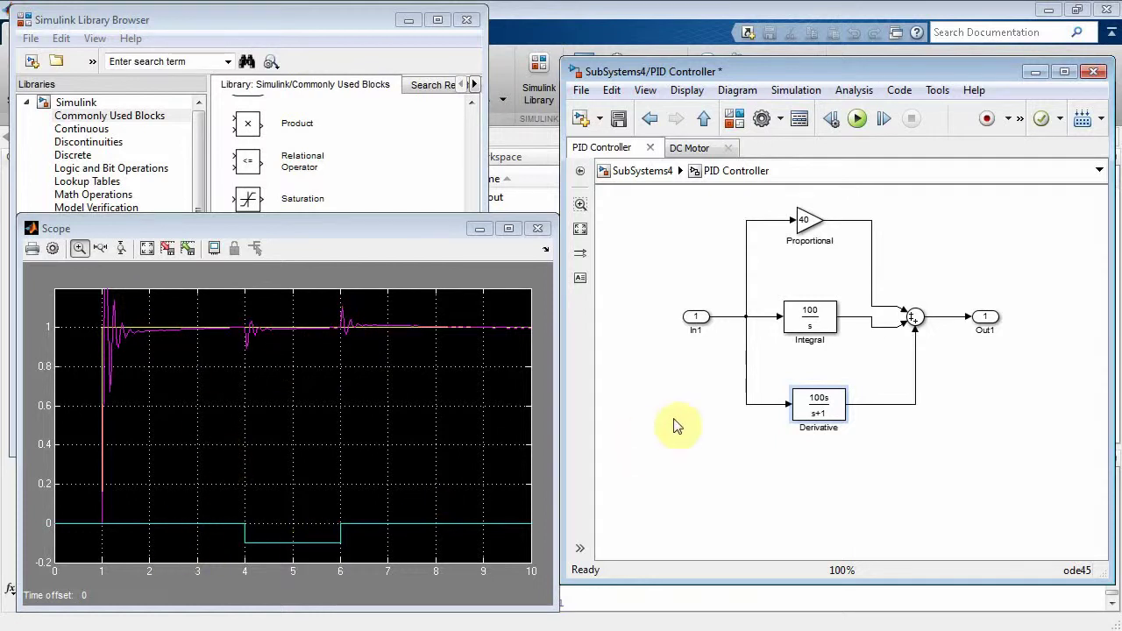
- In the Signal Builder, change the 4–6 s load-torque level from -0.1 to -1.0
left_click(645, 176)
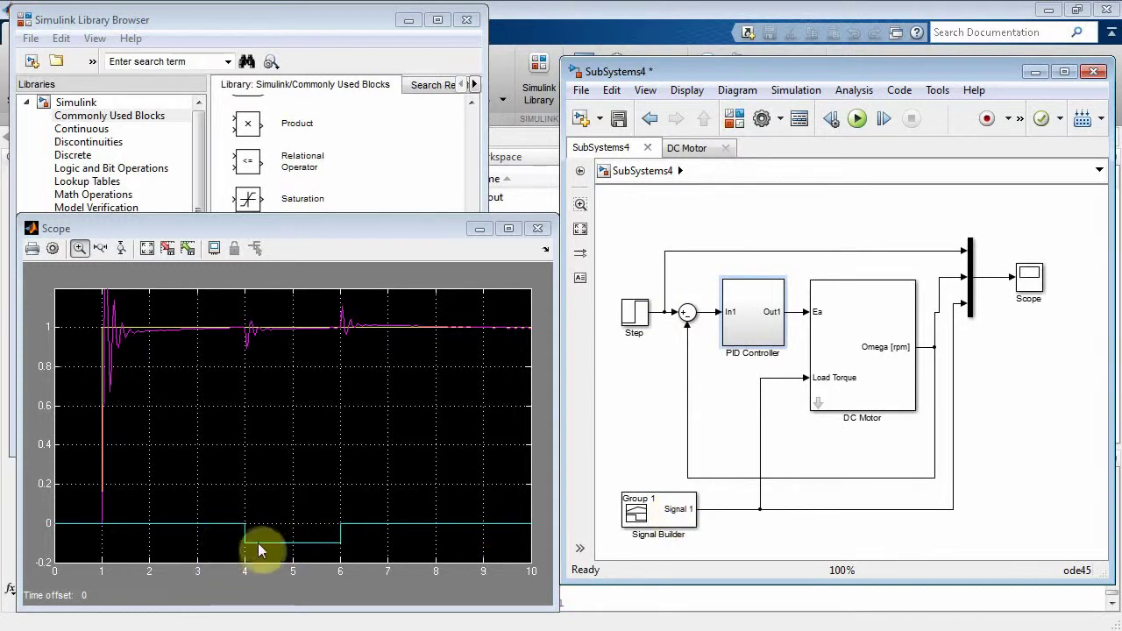
double_click(649, 518)
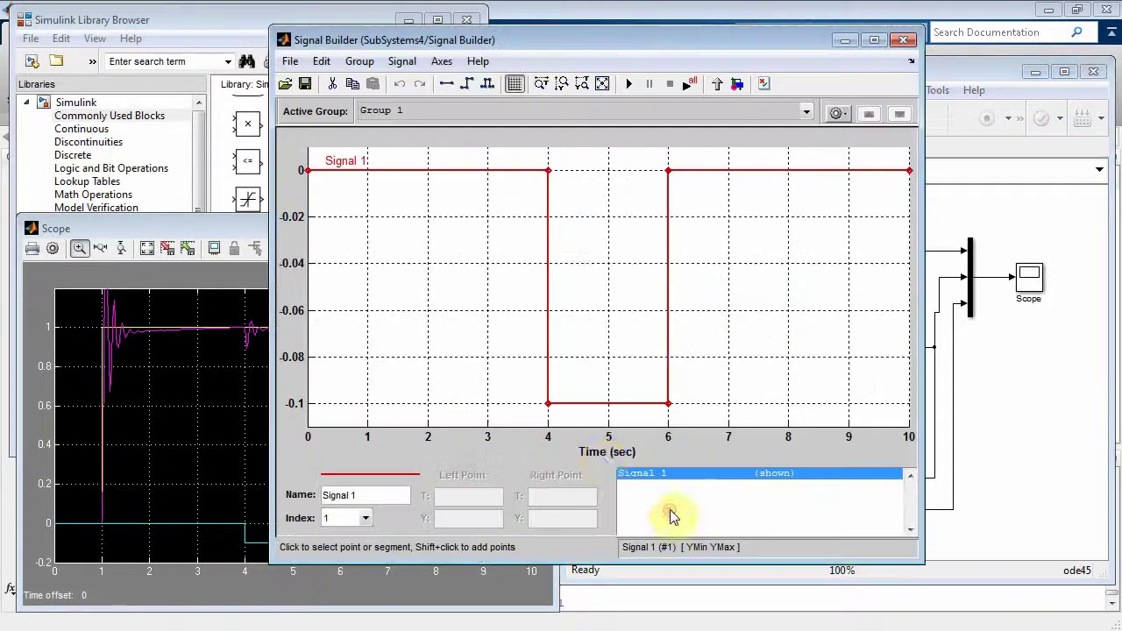
left_click(594, 405)
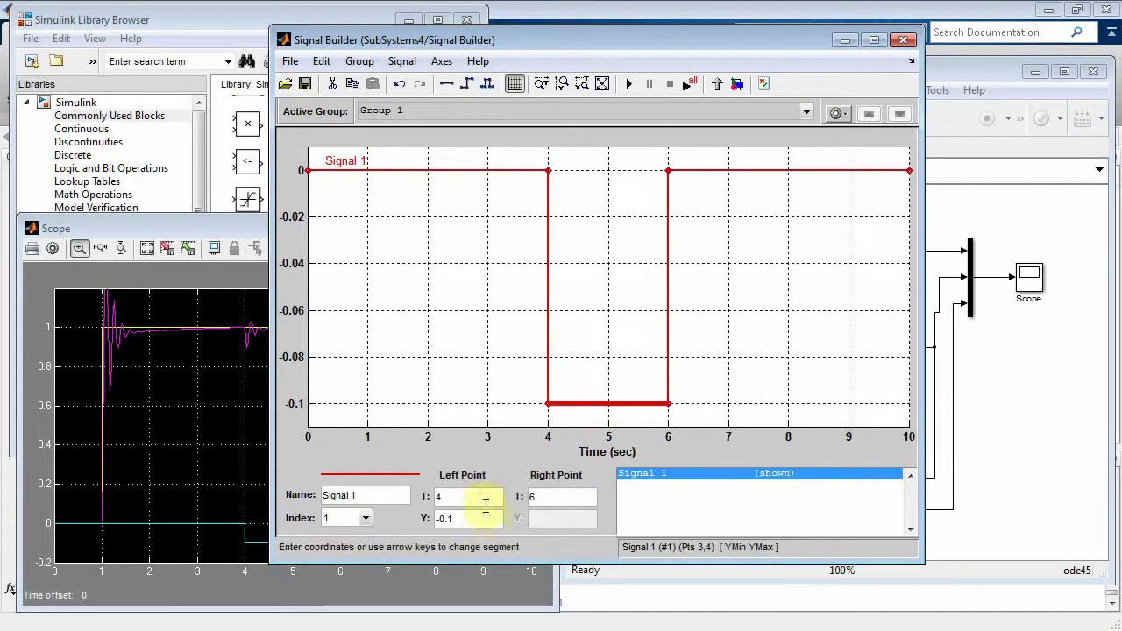
left_click_drag(475, 518, 443, 519)
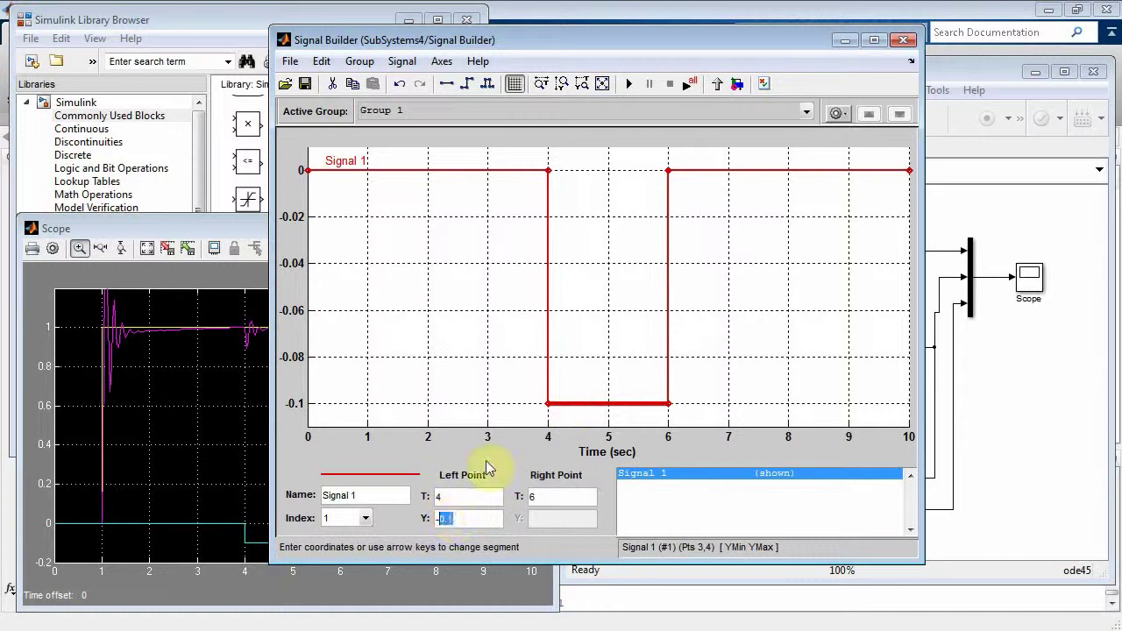
type("-1.0")
key("Return")
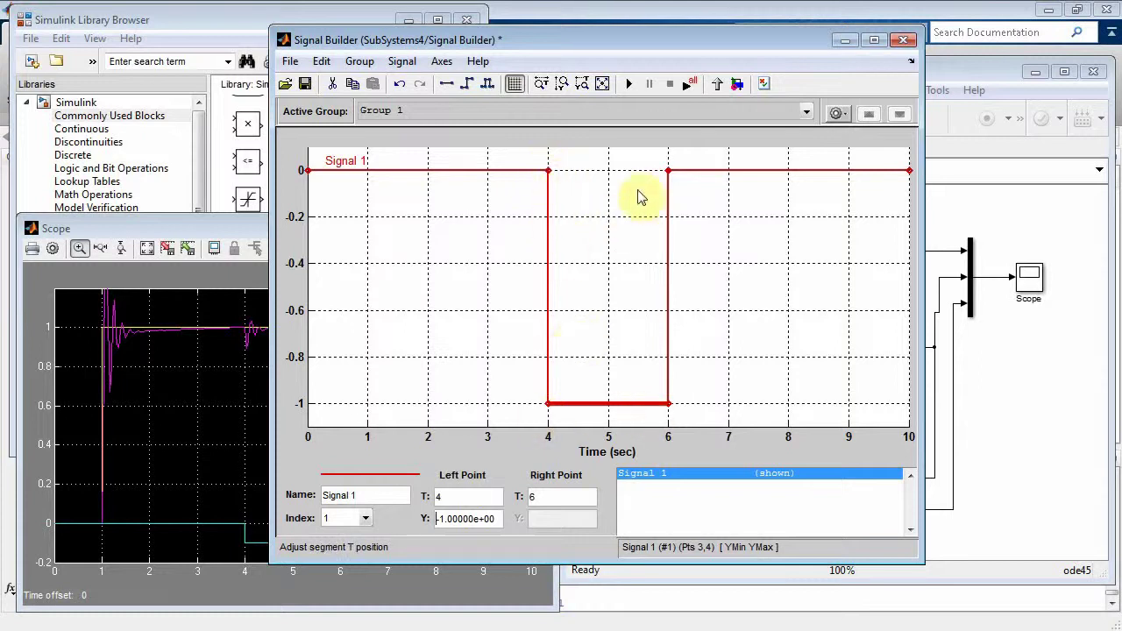
left_click(904, 39)
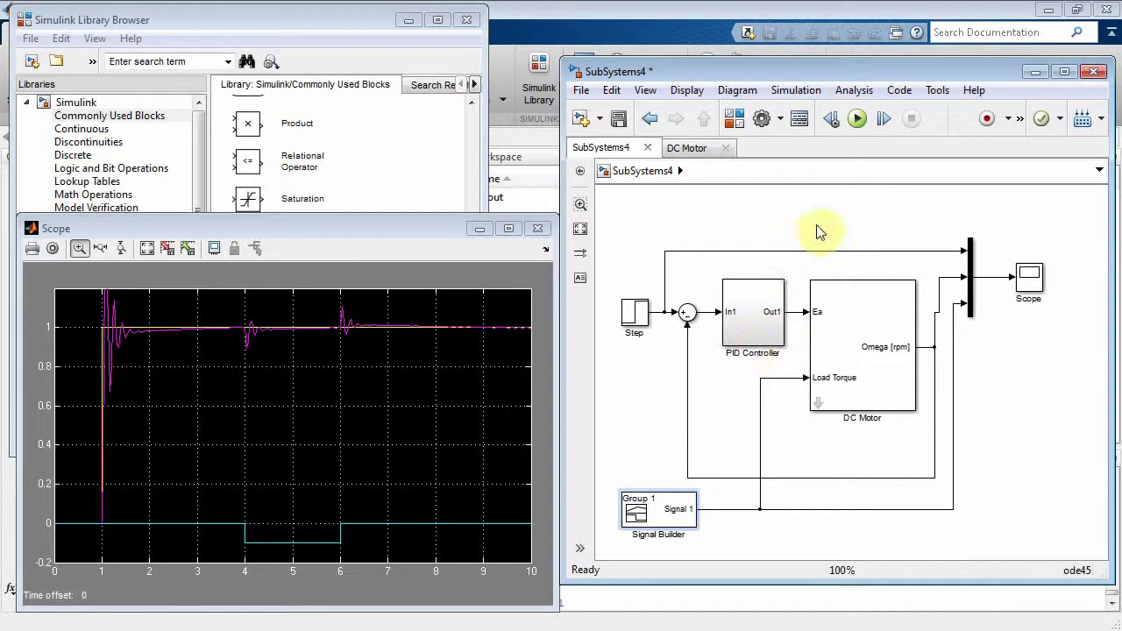
- Run the simulation under the -1 load, autoscale the Scope and shift its window up
left_click(858, 121)
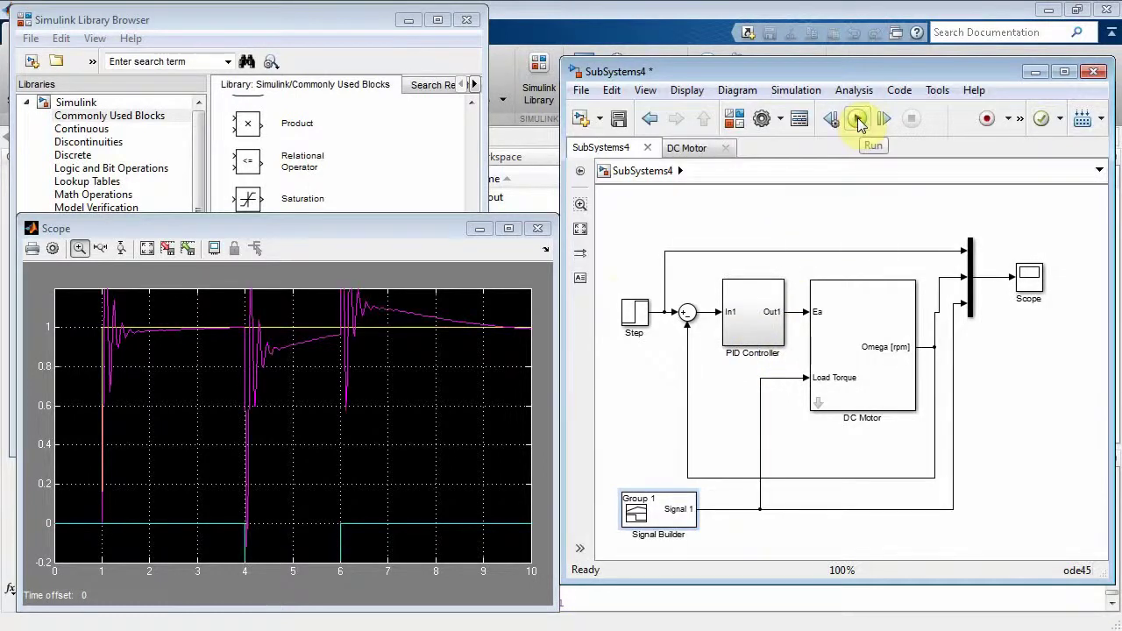
left_click(168, 249)
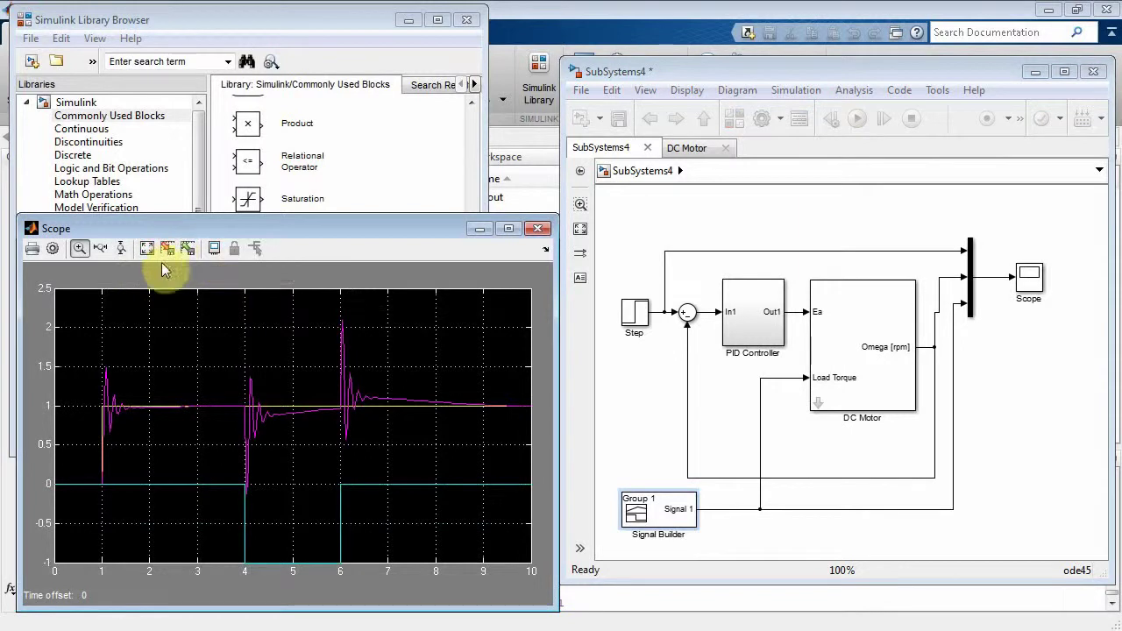
left_click_drag(329, 237, 334, 211)
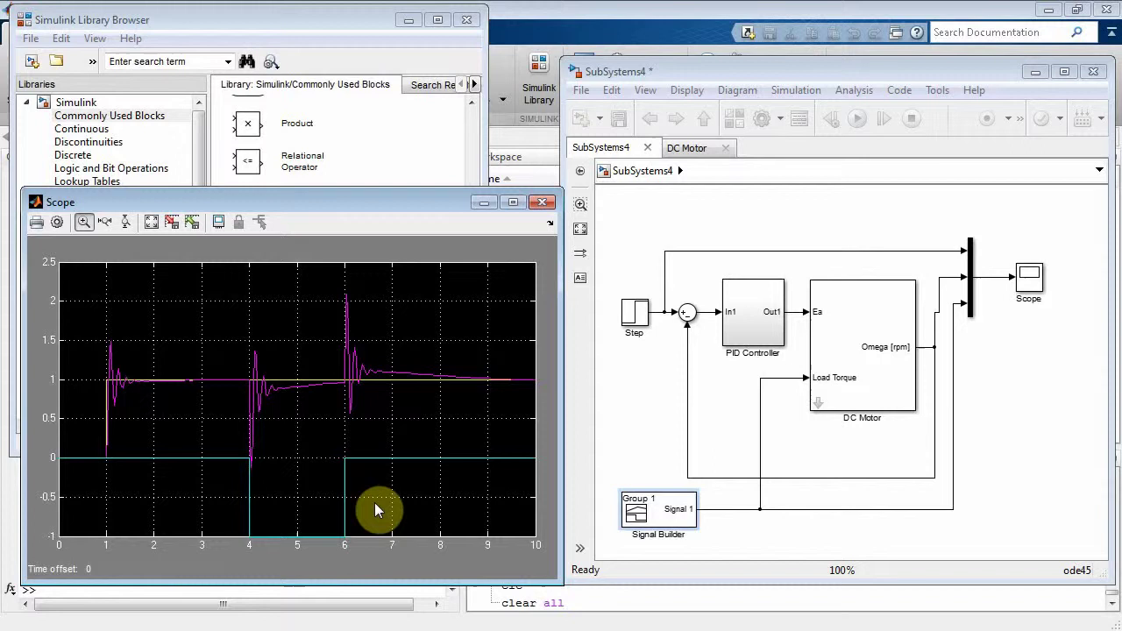
- Start a mask for the PID Controller subsystem and go to its Parameters tab
double_click(753, 328)
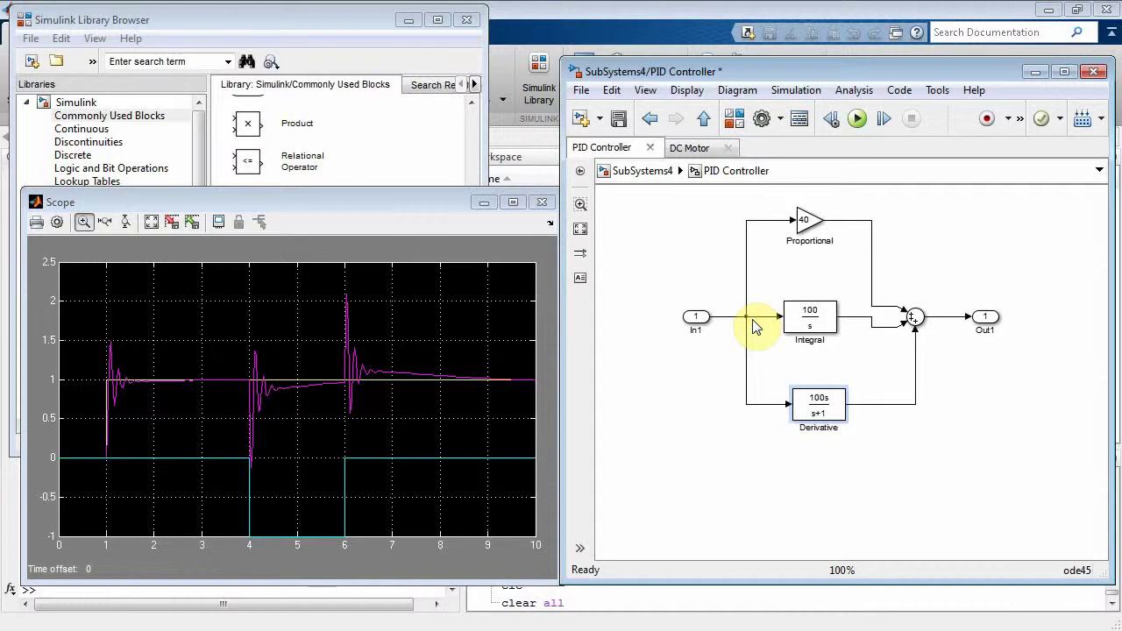
left_click(643, 173)
right_click(741, 302)
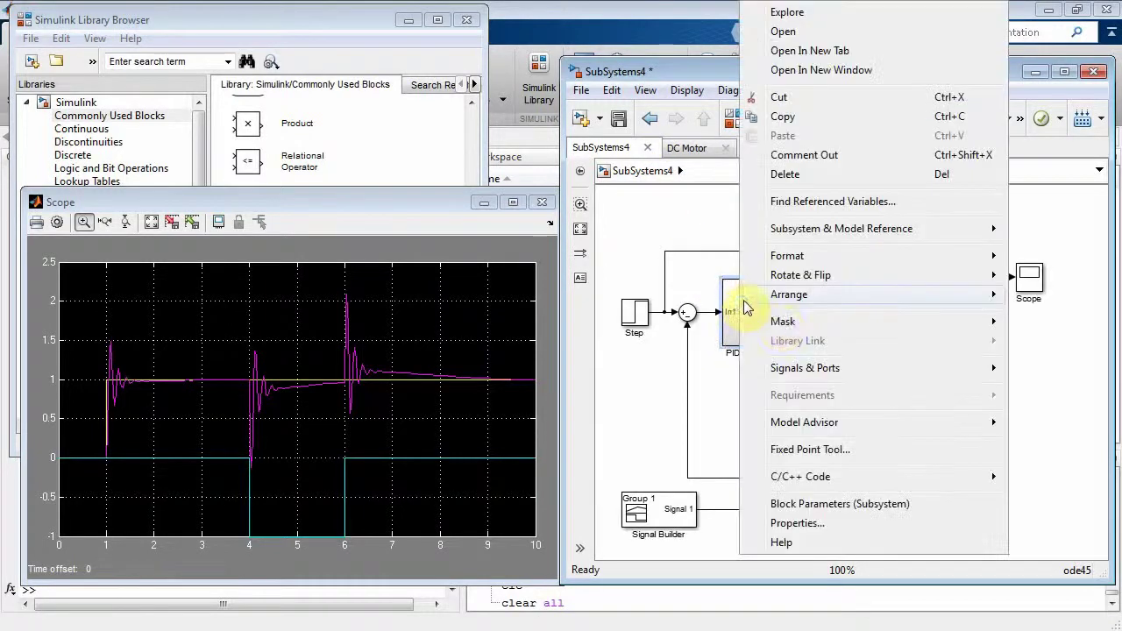
mouse_move(780, 323)
left_click(650, 321)
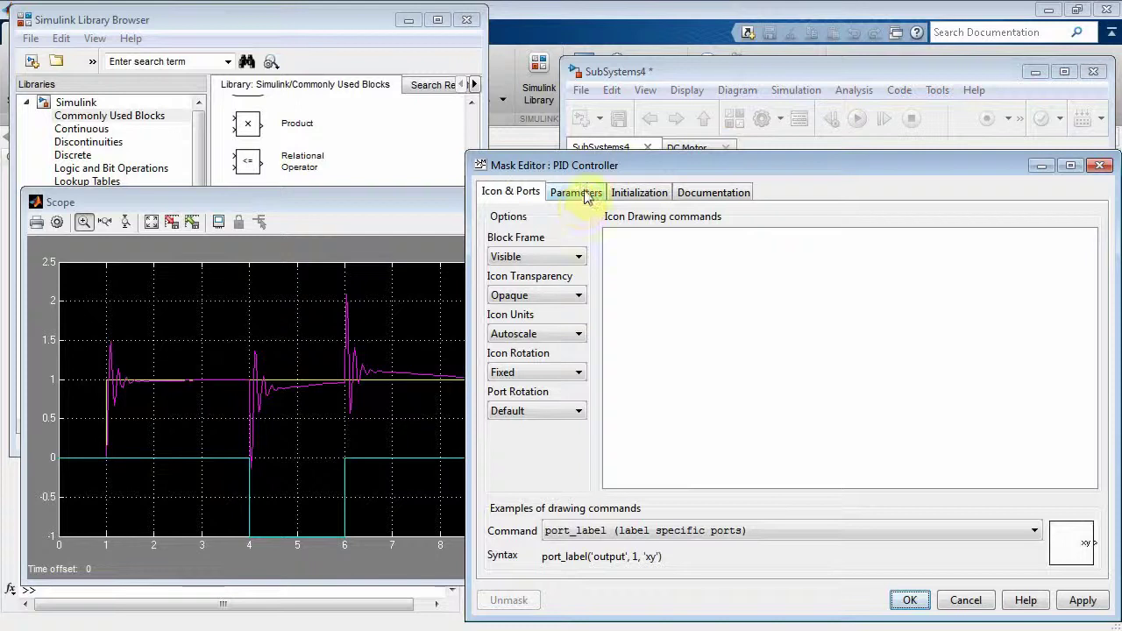
left_click(576, 192)
left_click_drag(672, 167, 601, 158)
- Add three edit parameters, with prompts 'Enter P' and 'Enter I' on the first two
left_click(433, 253)
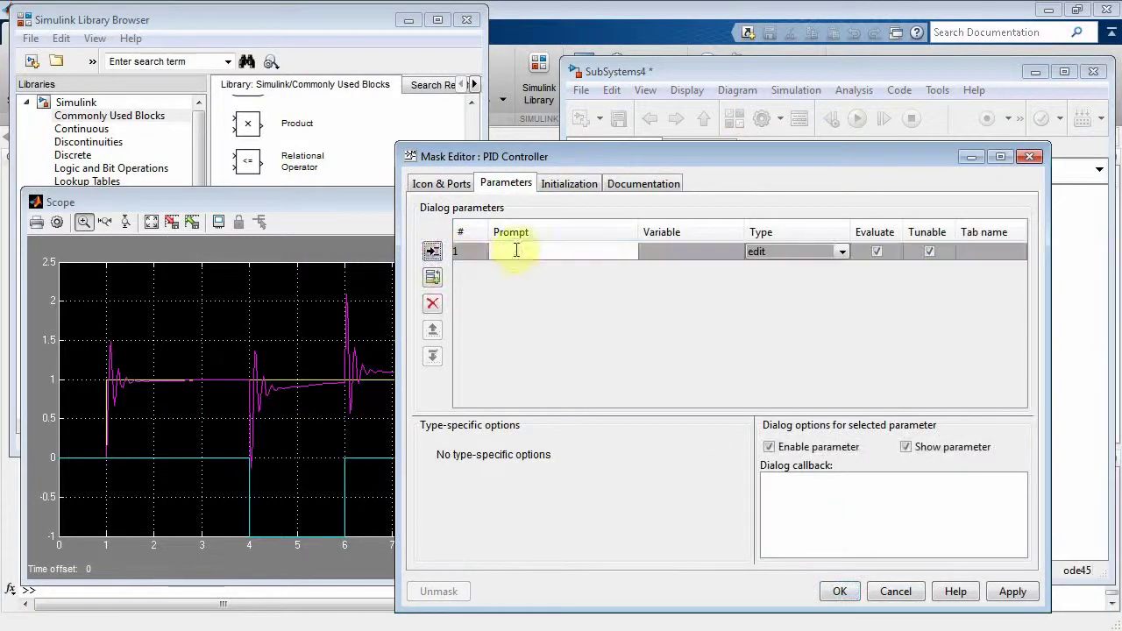
left_click(514, 251)
type("Enter")
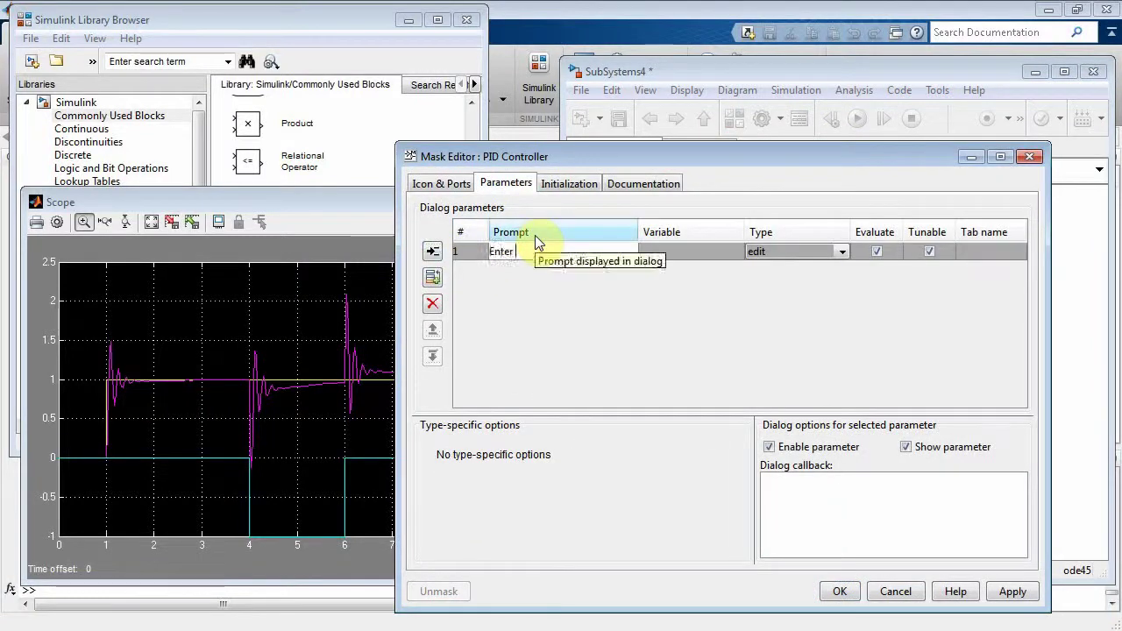
type(" P")
left_click(433, 250)
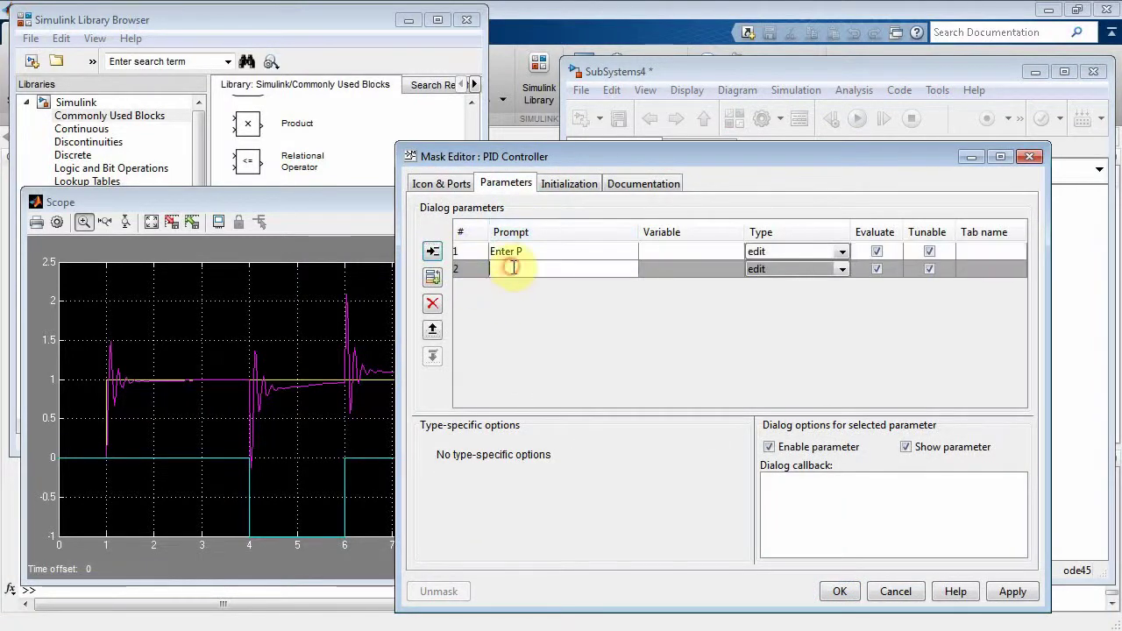
left_click(517, 268)
type("Enter")
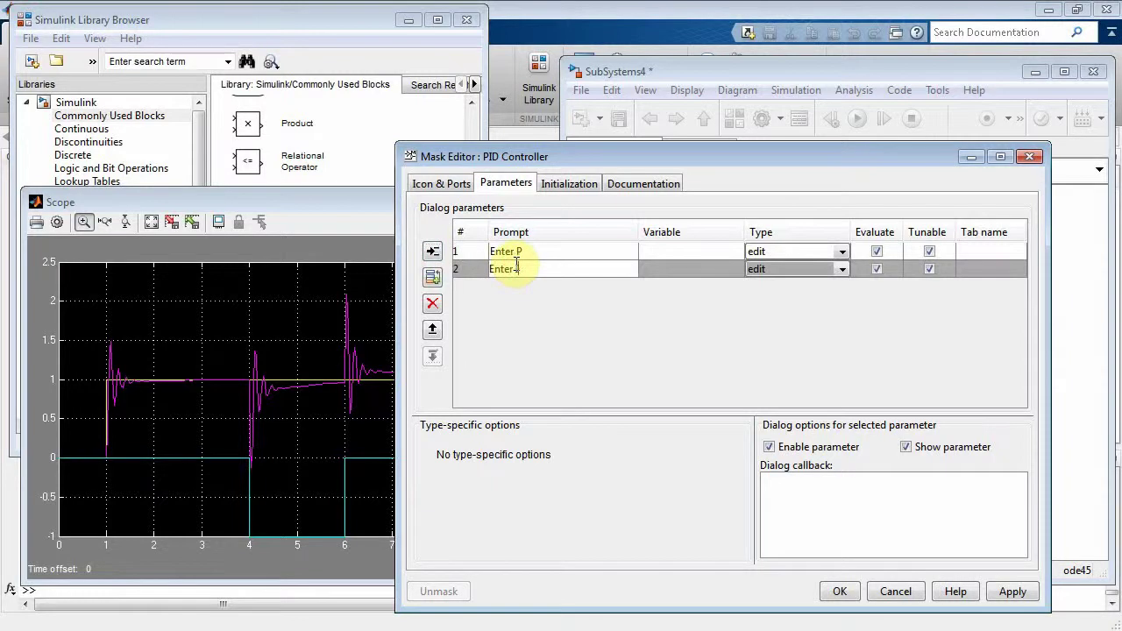
type(" I")
left_click(432, 251)
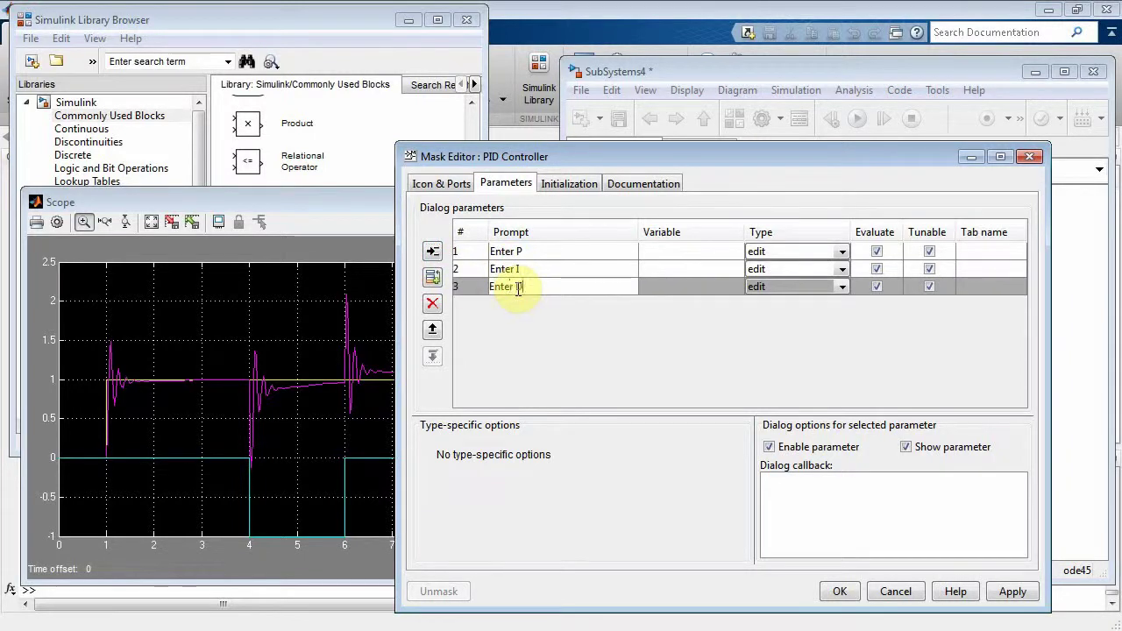
- Name the mask variables P, I and D and apply the mask
left_click(651, 252)
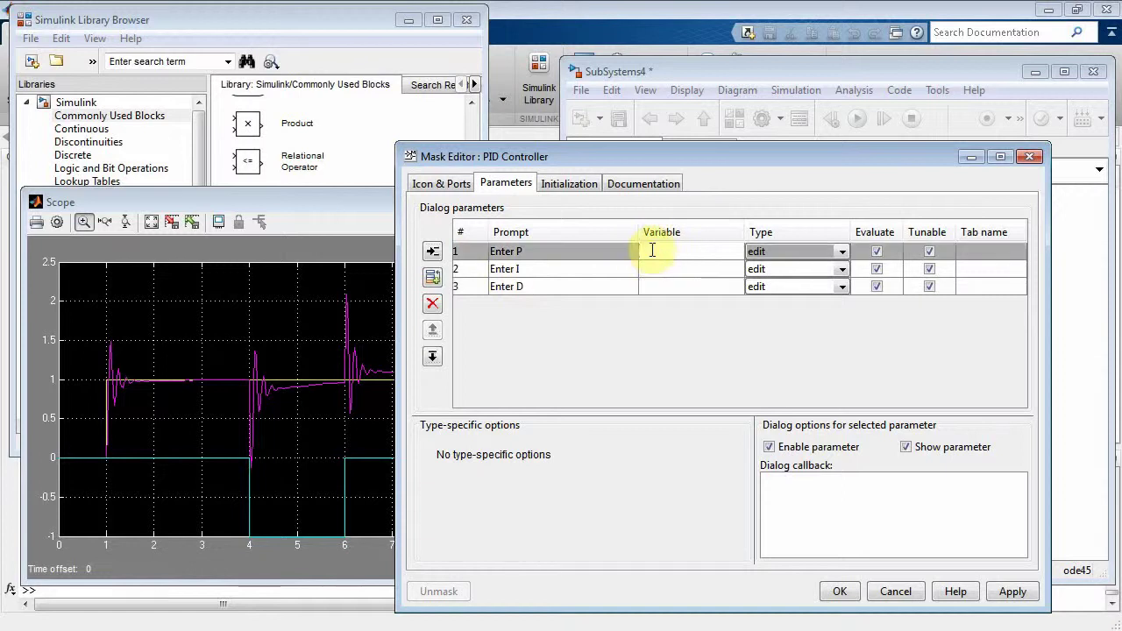
type("P")
key("Return")
type("I")
key("Return")
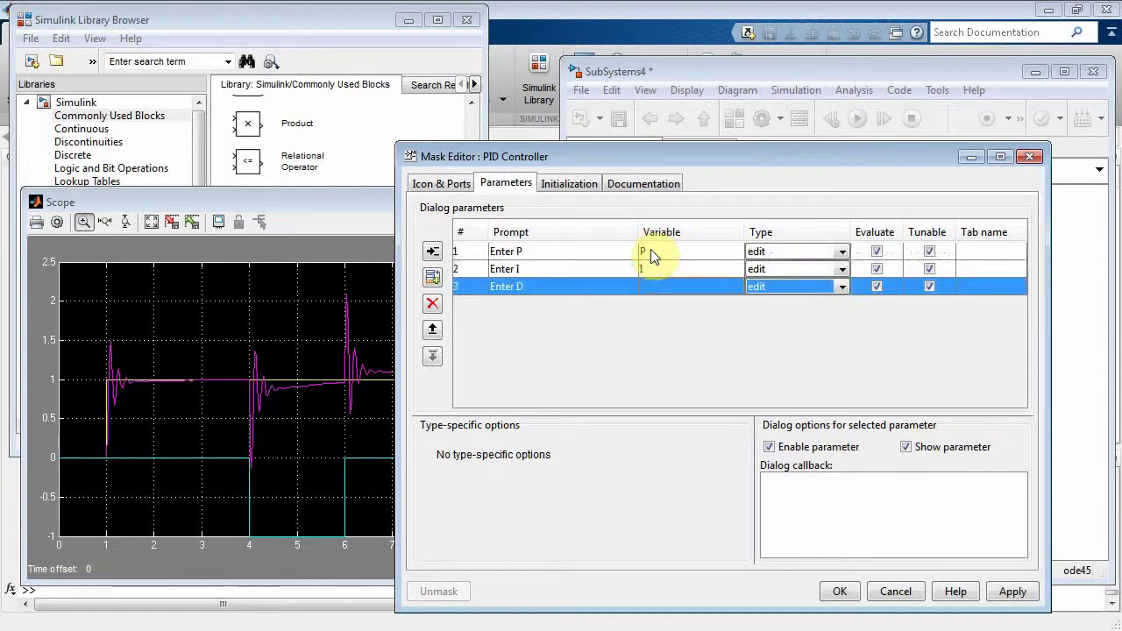
type("D")
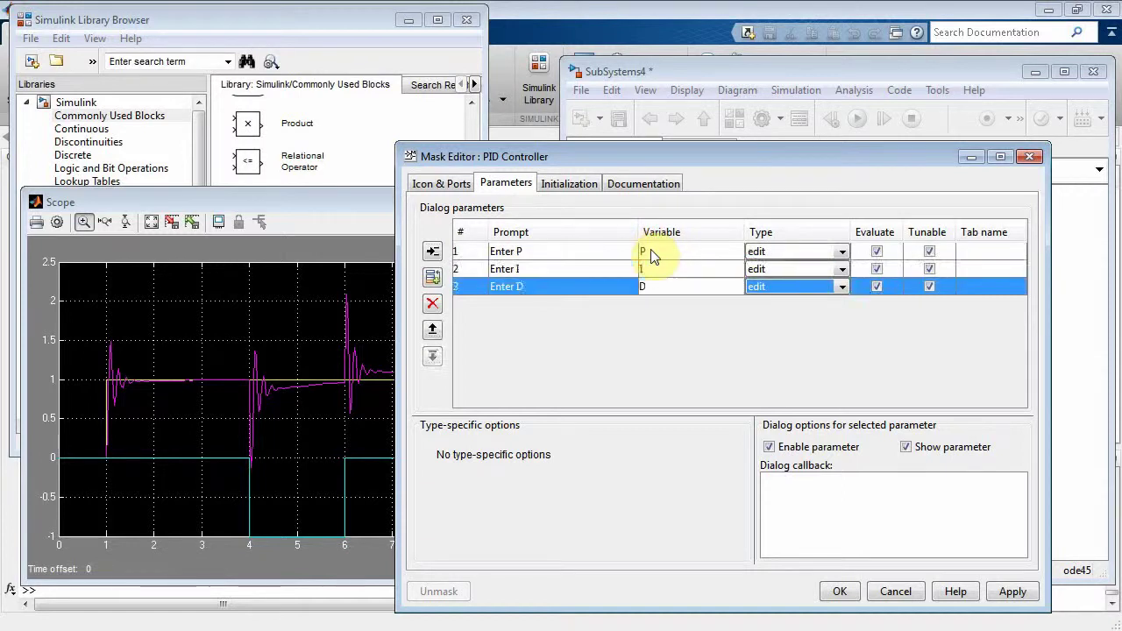
left_click(839, 591)
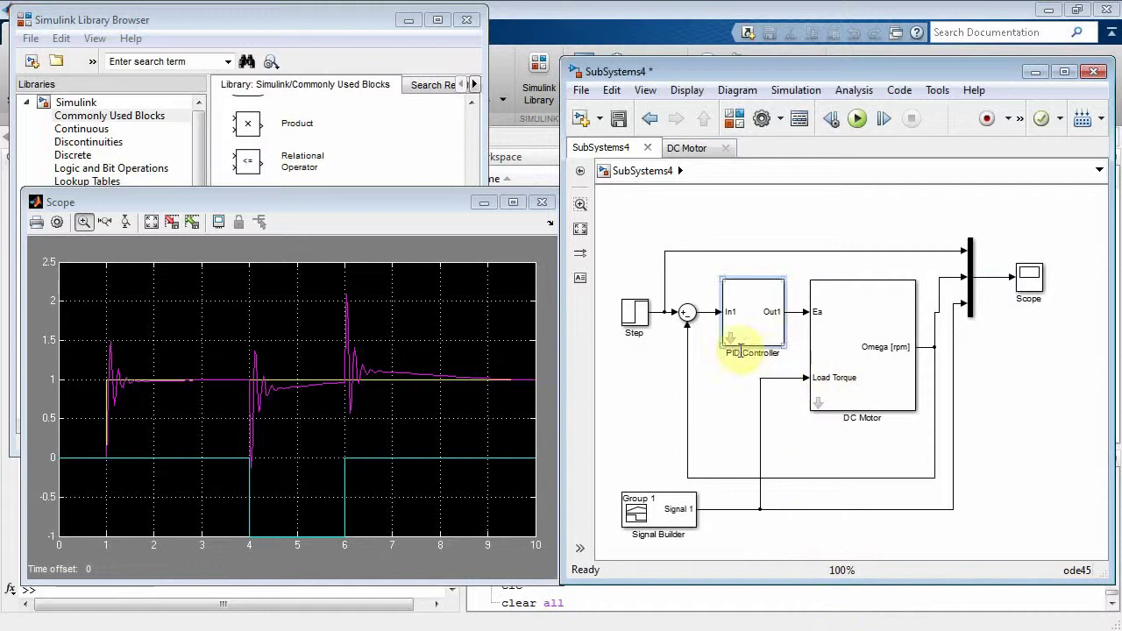
- Check the masked PID Controller's Enter P/I/D dialog and save the model
left_click(752, 319)
double_click(752, 319)
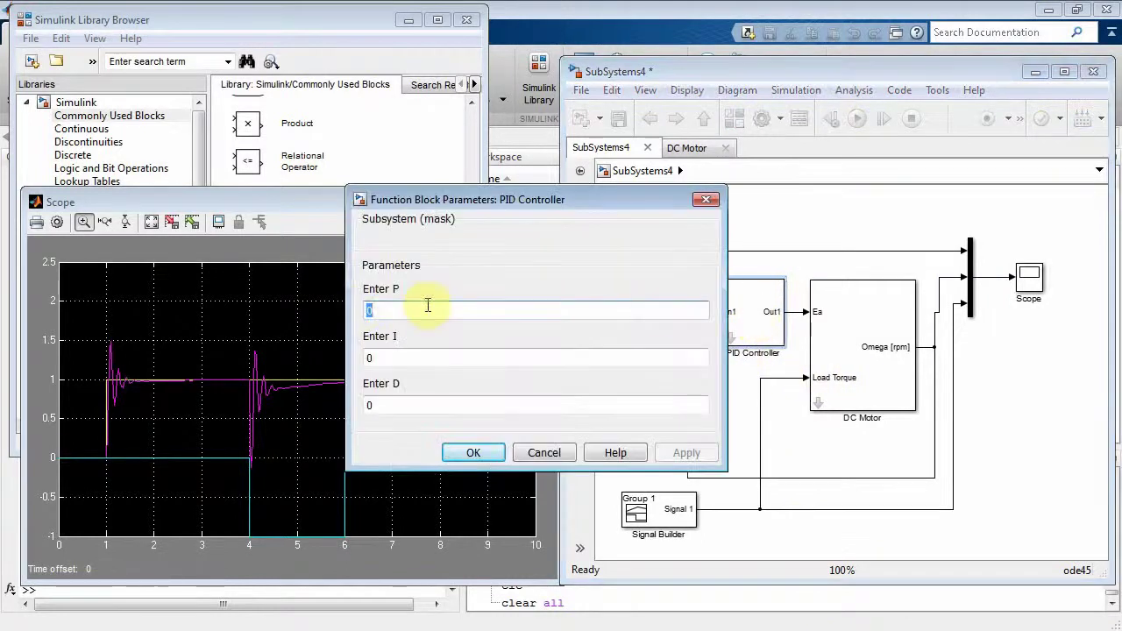
left_click(544, 452)
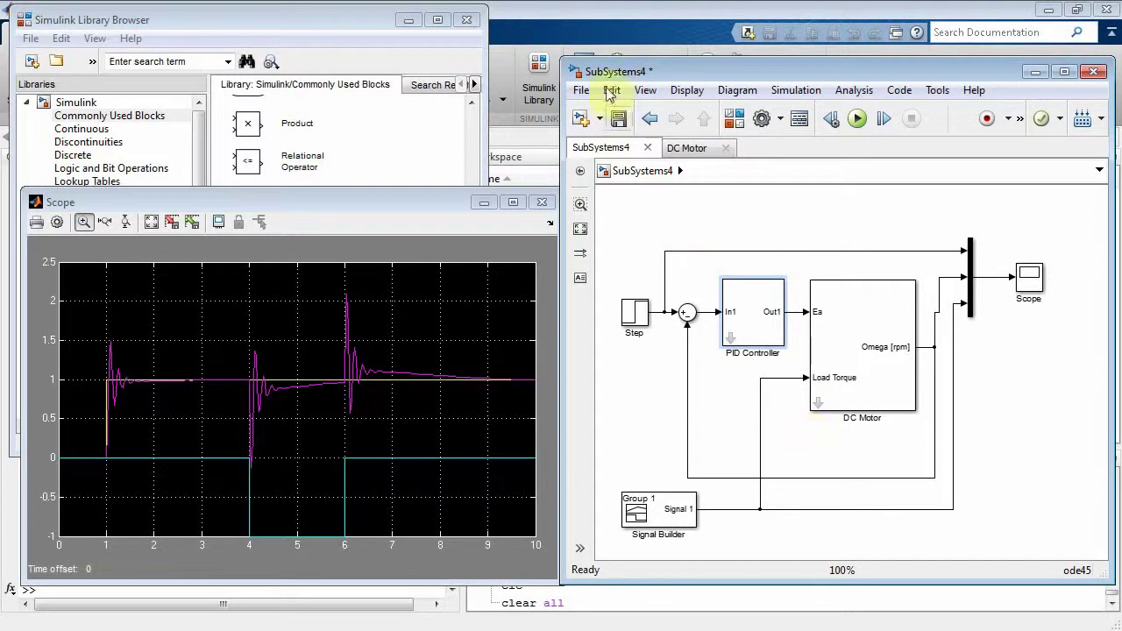
left_click(618, 119)
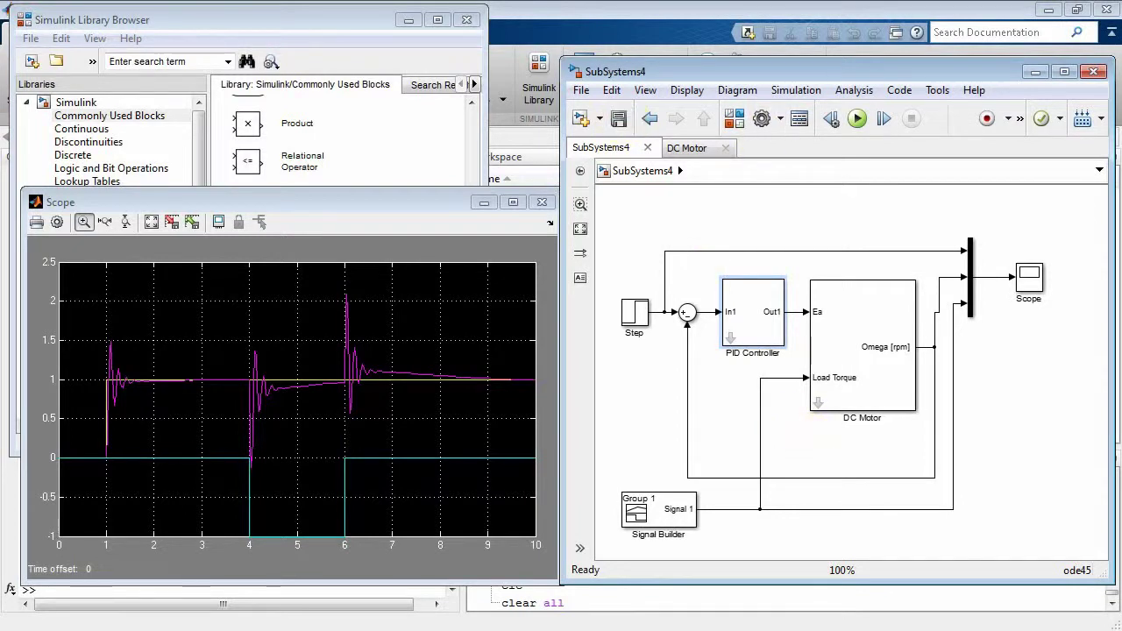